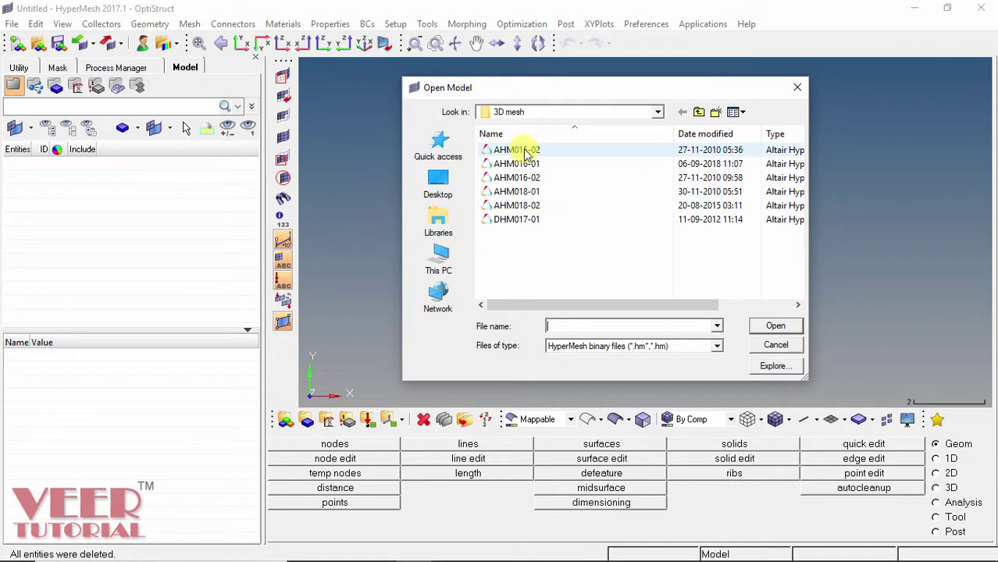
Open the AHM015-02 model from the 3D mesh folder and shade its geometry.
left_click(523, 153)
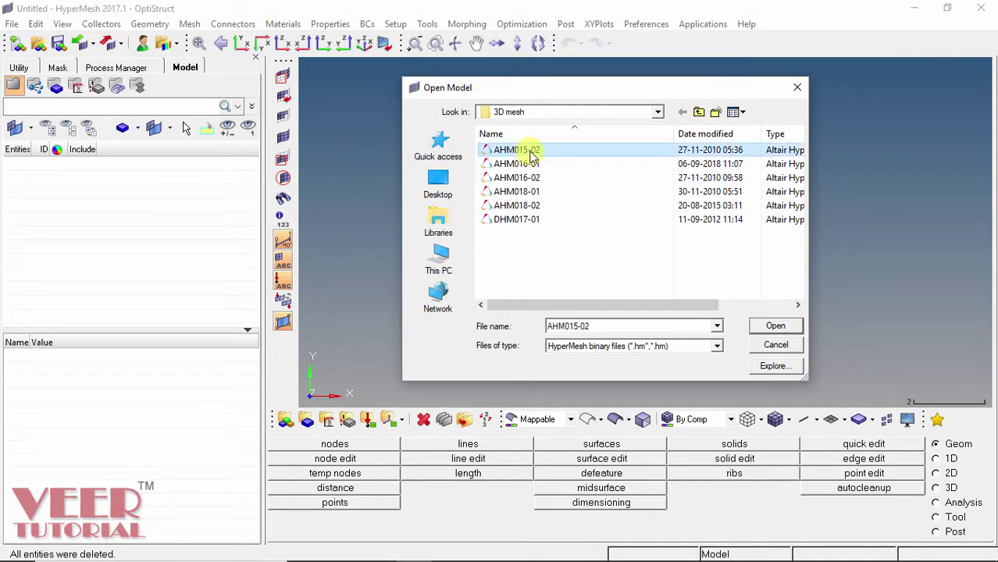
left_click(775, 326)
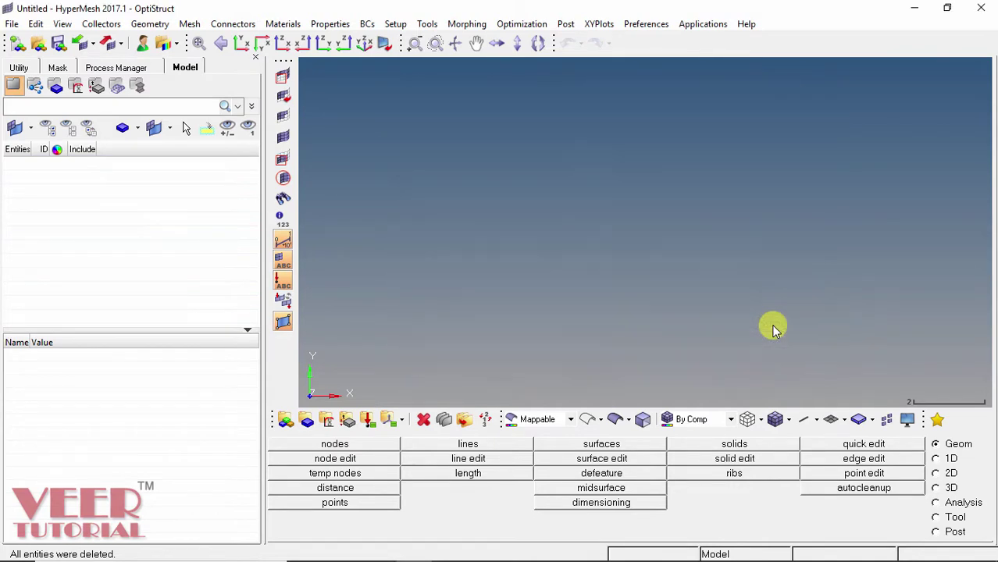
left_click(615, 419)
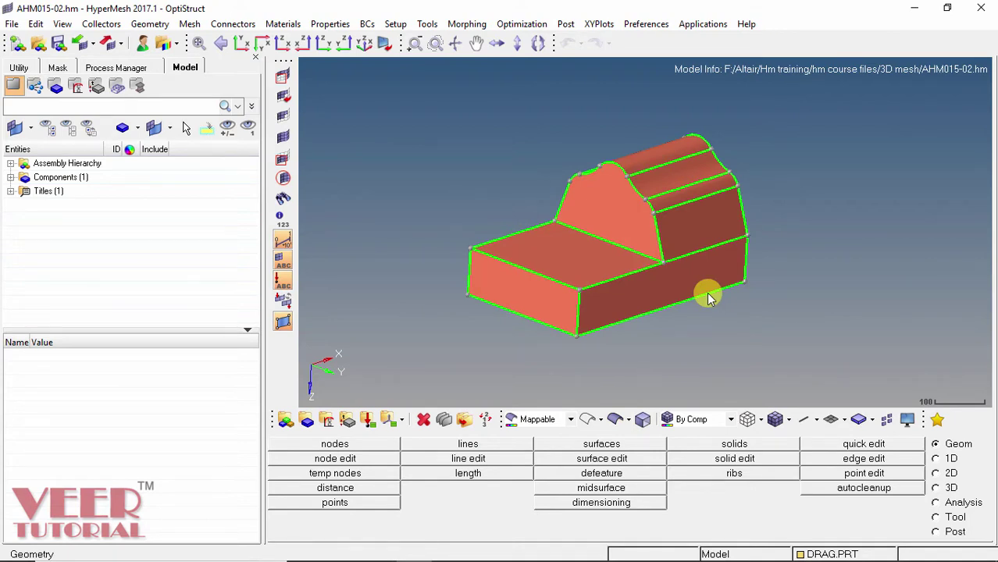
Trim the solid with the flat top surface of its lower block, extending the trimmer, to separate the curved upper body.
left_click(734, 459)
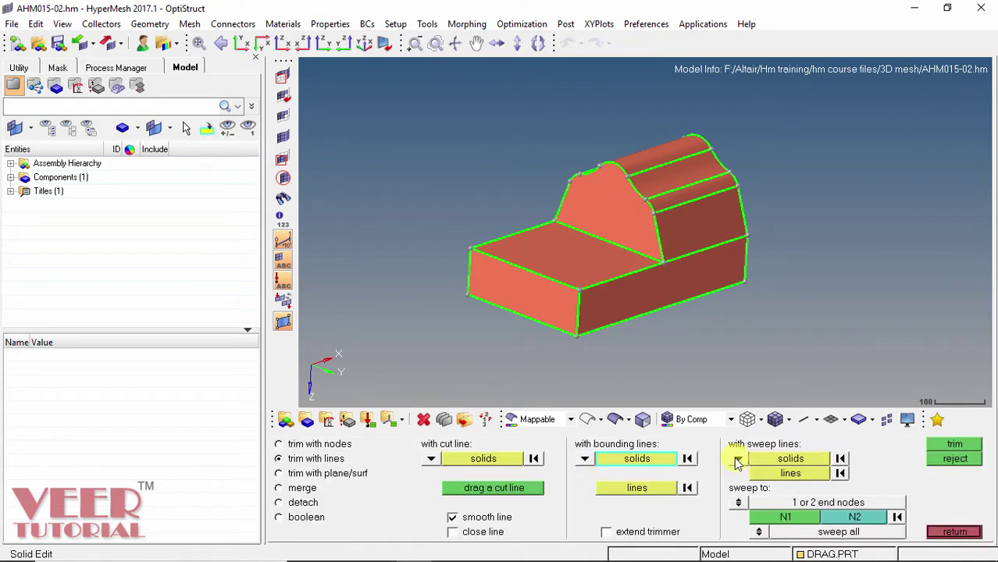
left_click(324, 473)
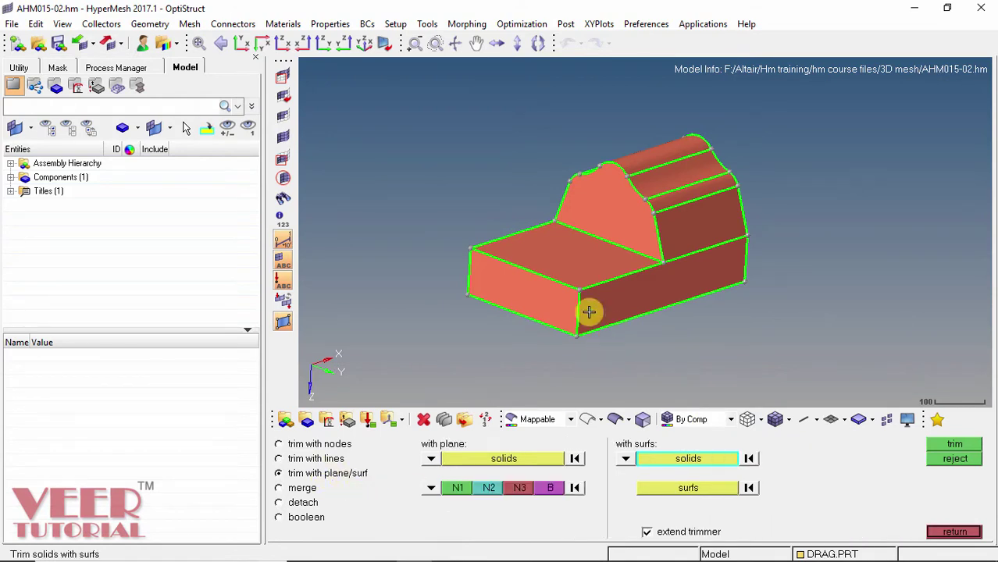
left_click(575, 250)
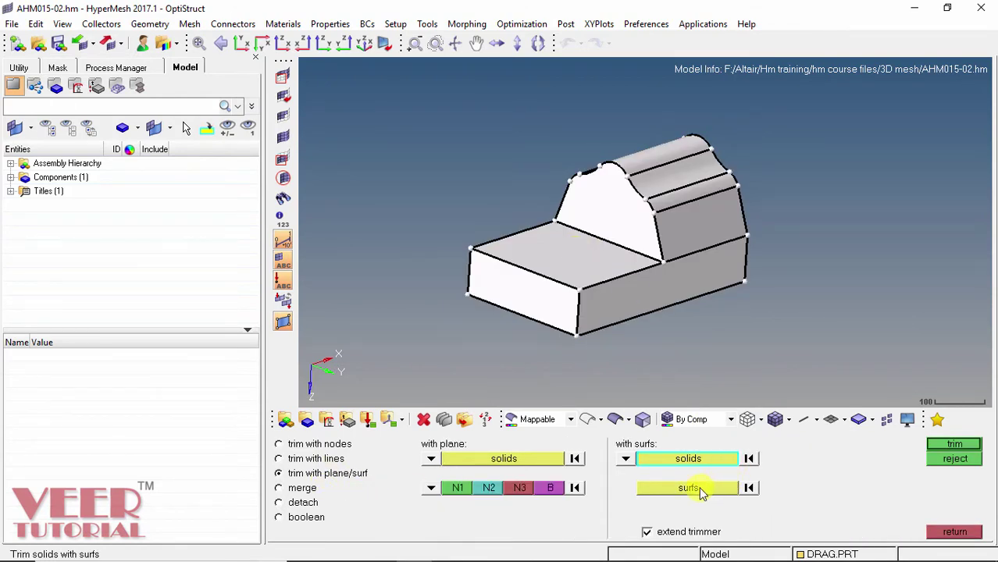
left_click(697, 490)
left_click(567, 236)
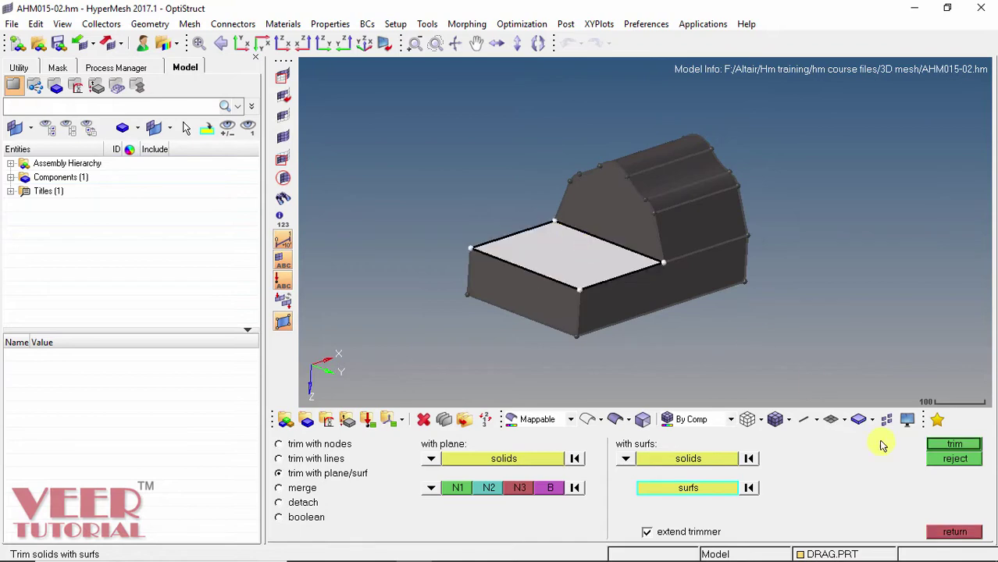
left_click(955, 445)
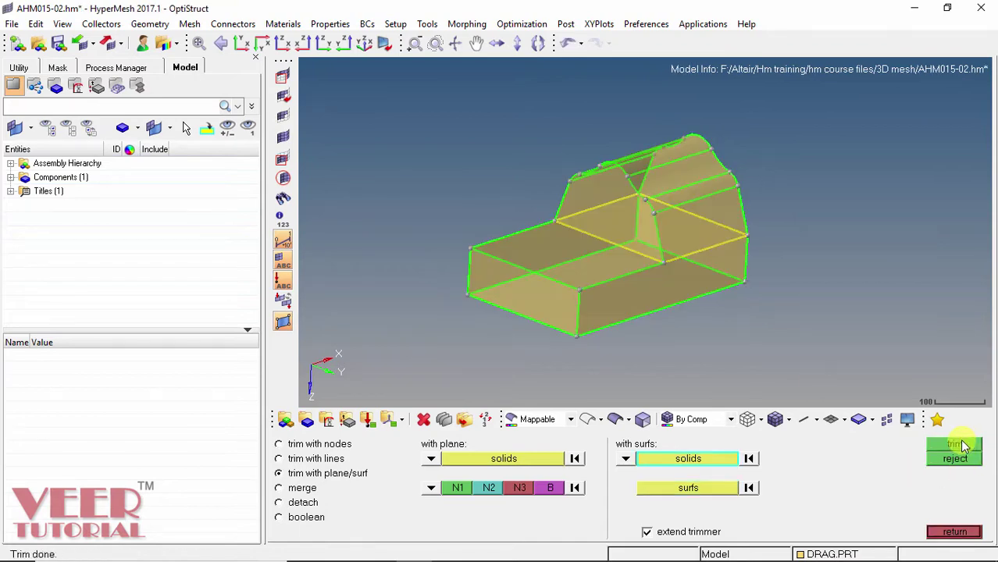
left_click(954, 532)
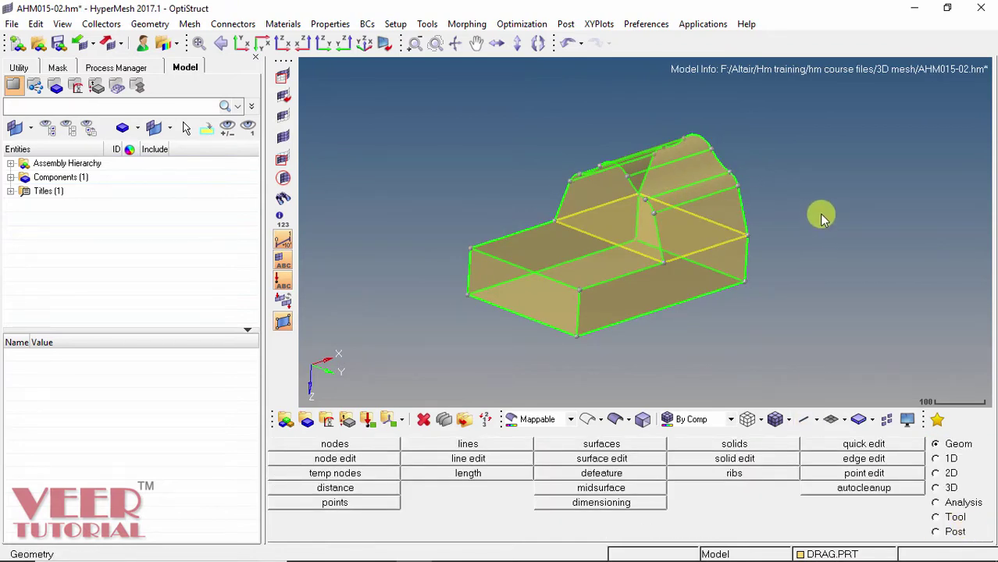
Trim the lower block solid with the front face of the curved upper body, extending the trimmer through the block.
left_click_drag(821, 218, 765, 207, "ctrl")
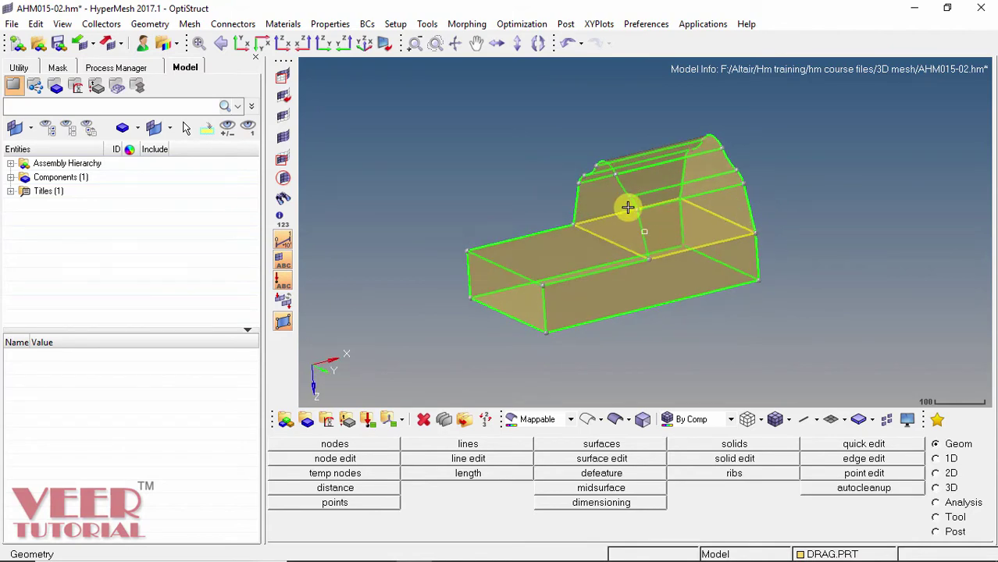
left_click_drag(665, 221, 628, 209, "ctrl")
scroll(645, 253, "up", 3, "ctrl")
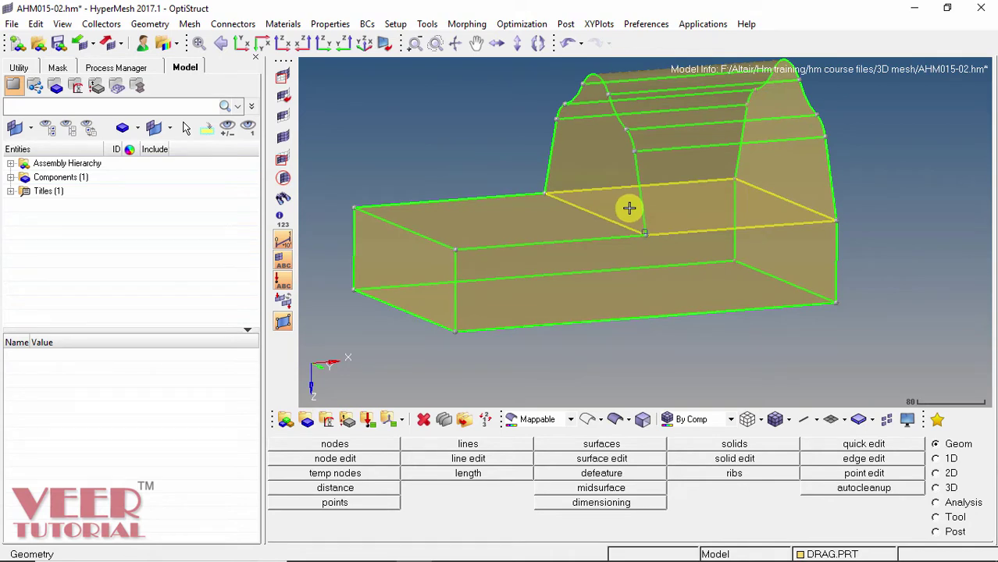
left_click(745, 459)
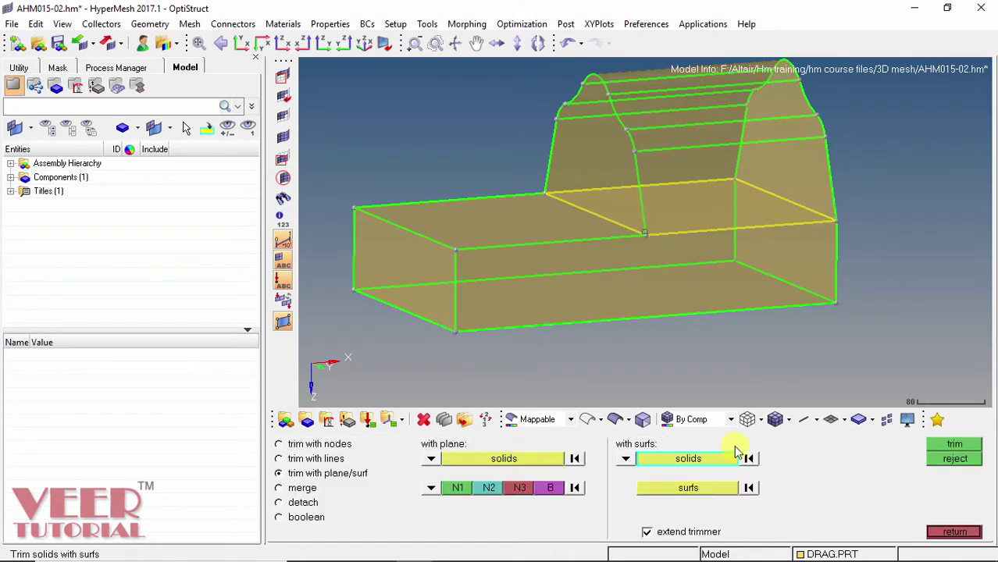
left_click(606, 143)
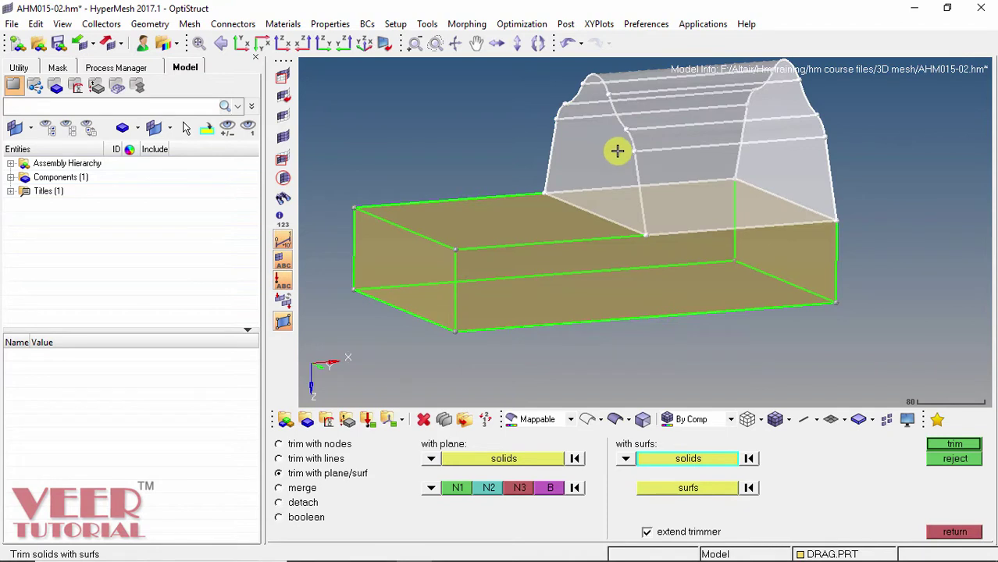
left_click(547, 226)
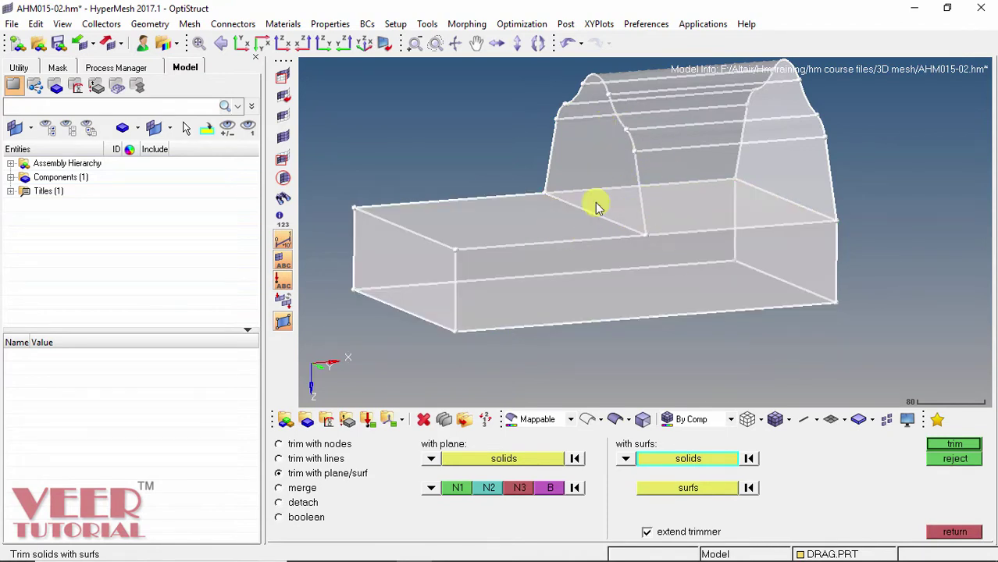
left_click(595, 135)
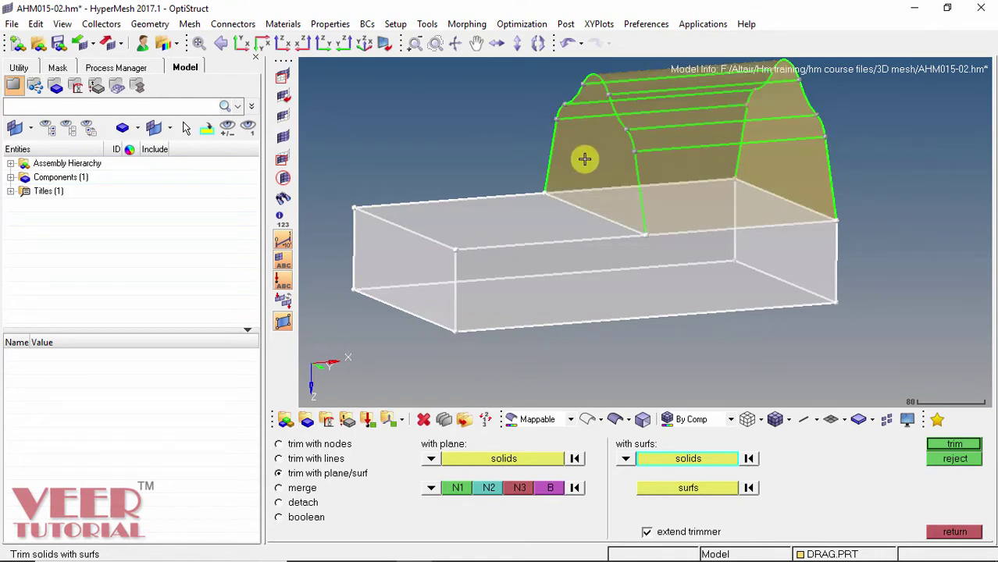
left_click(681, 490)
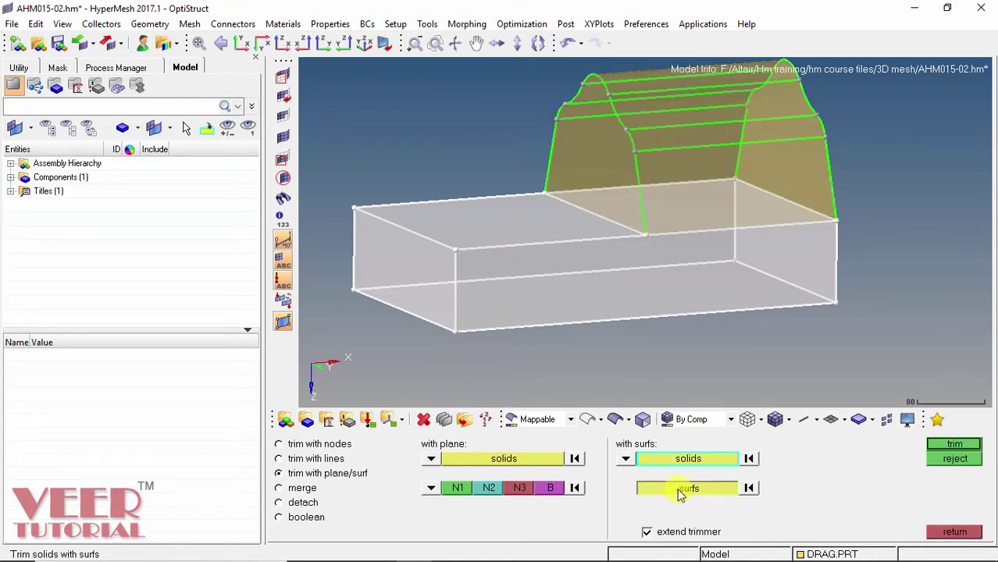
left_click(573, 169)
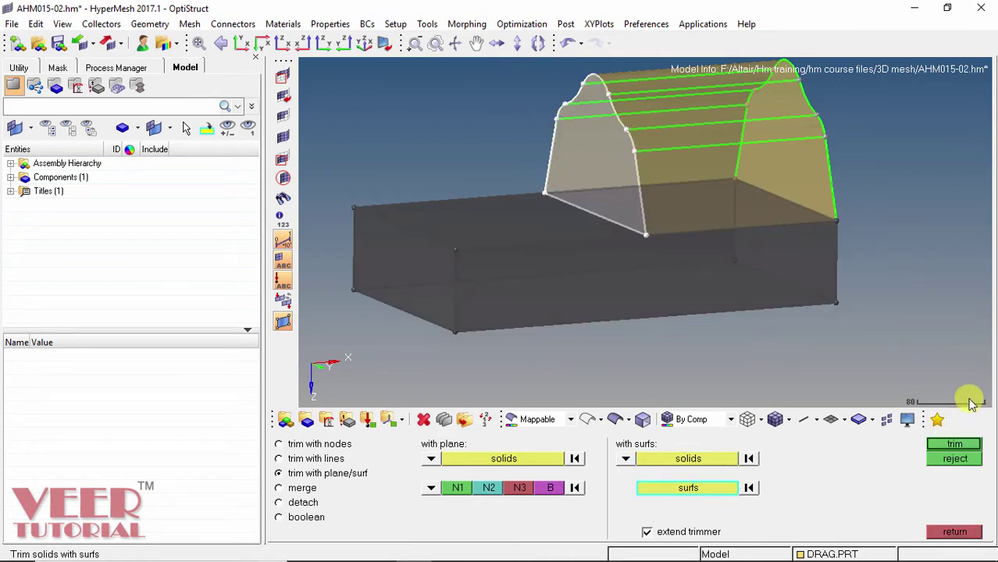
left_click(953, 445)
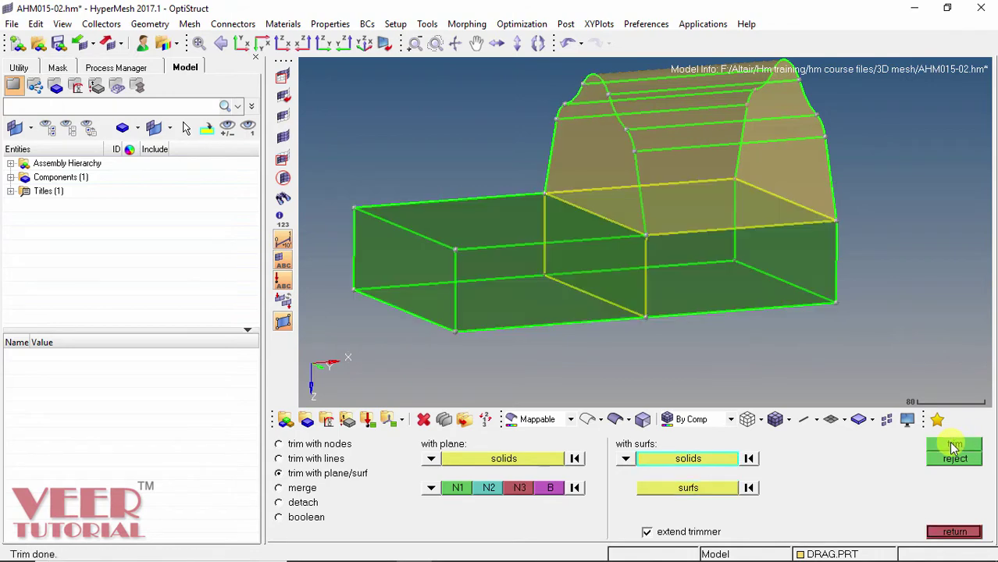
left_click_drag(701, 215, 726, 223, "ctrl")
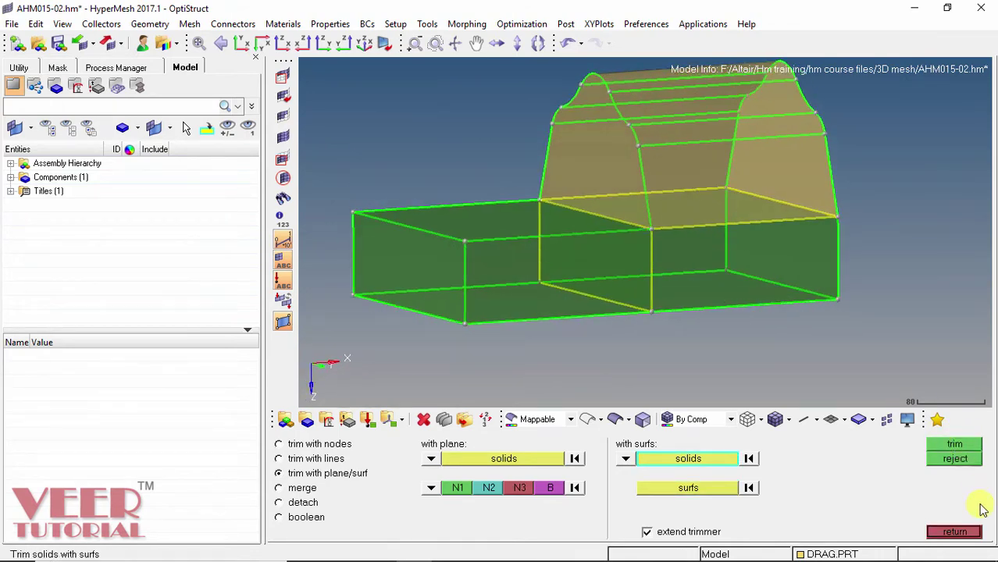
left_click(953, 531)
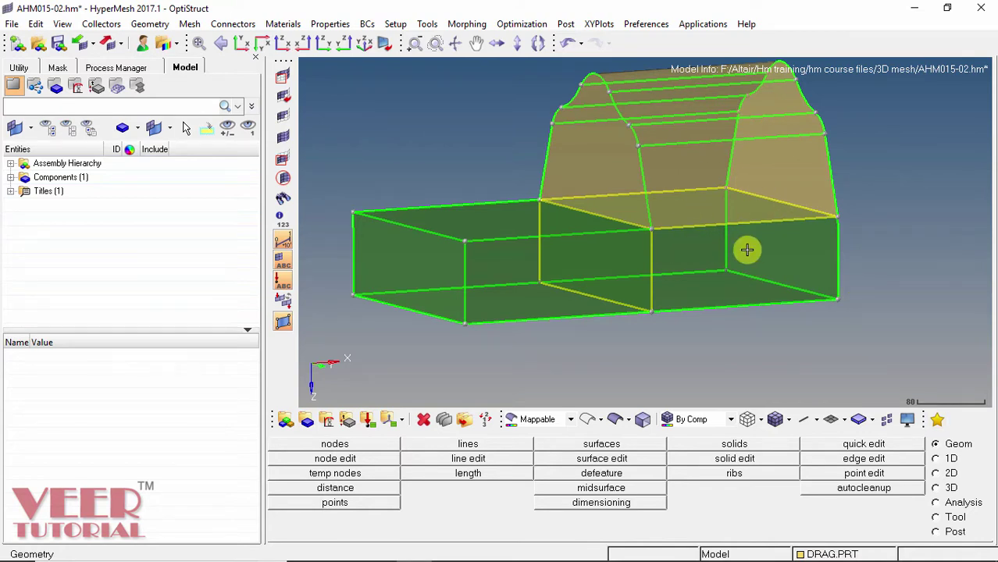
Create three components named 1, 2 and 3 without a card image.
left_click(307, 422)
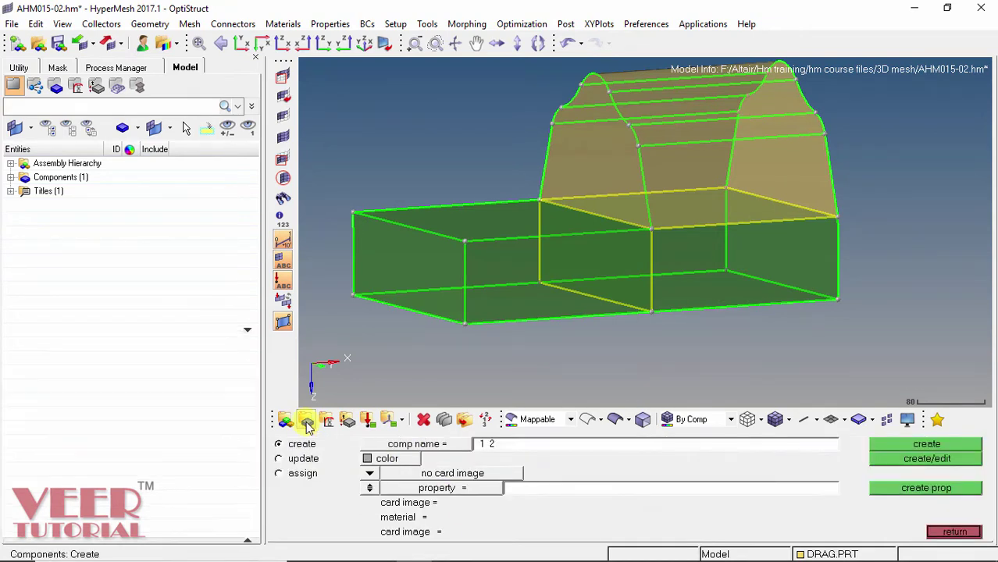
left_click(926, 444)
left_click(482, 445)
type("2")
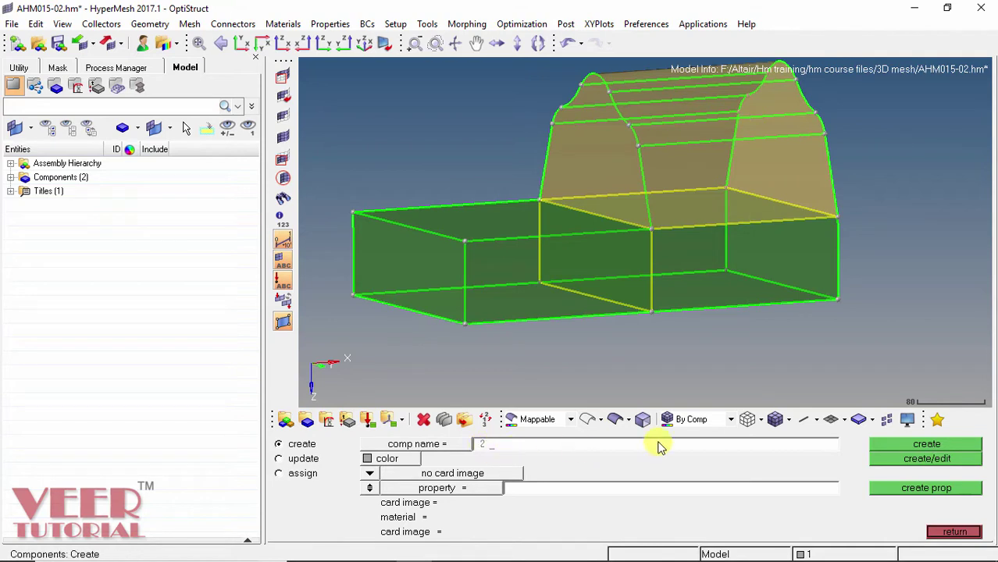
left_click(926, 444)
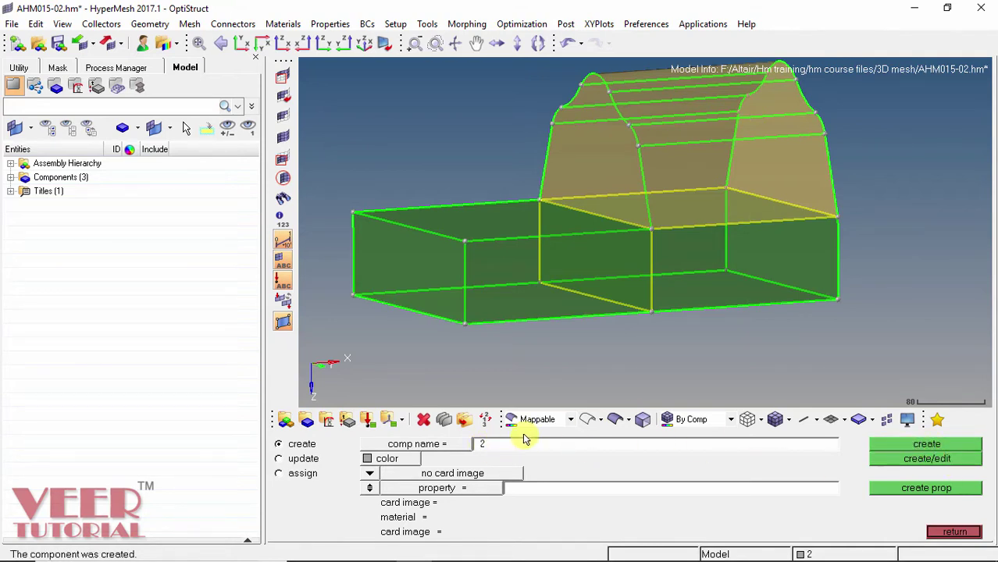
left_click(480, 445)
type("3")
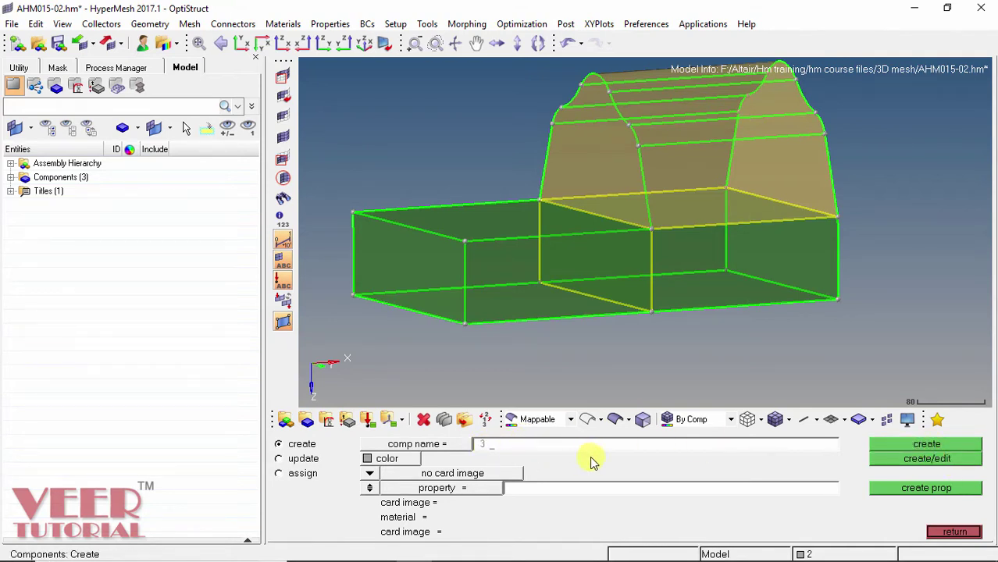
left_click(927, 443)
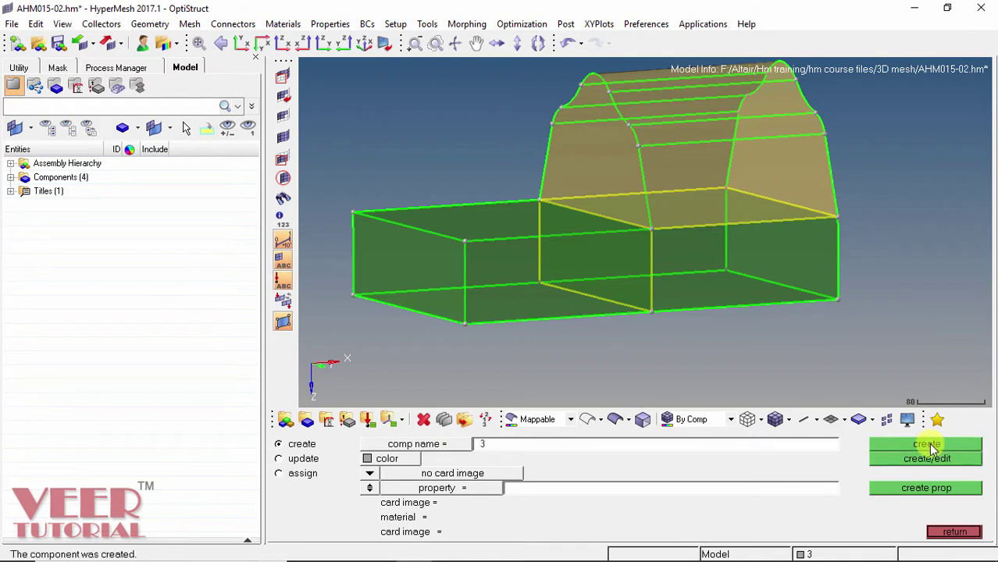
left_click(954, 531)
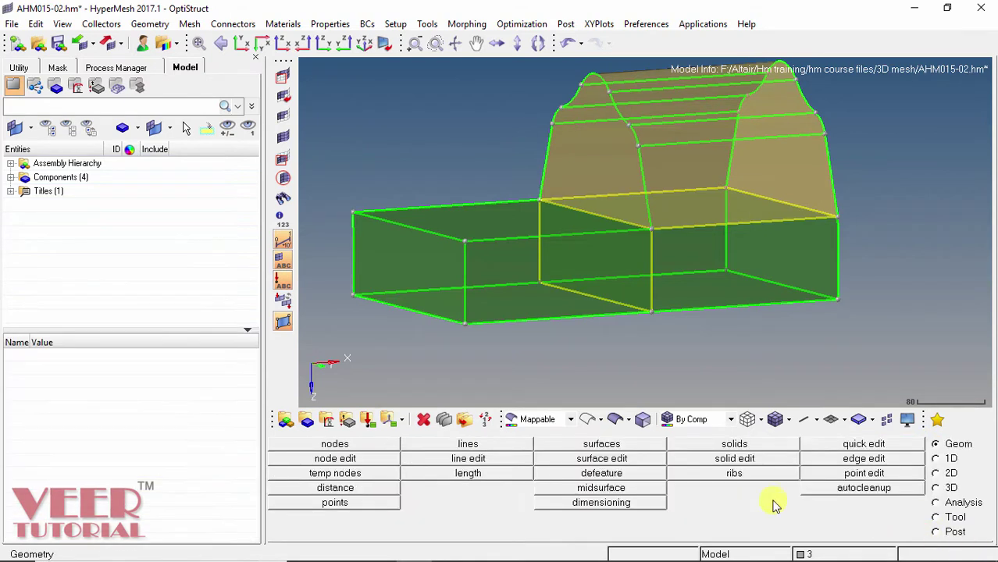
List the model's components and move the lower block's projecting front solid into component 1.
left_click(10, 178)
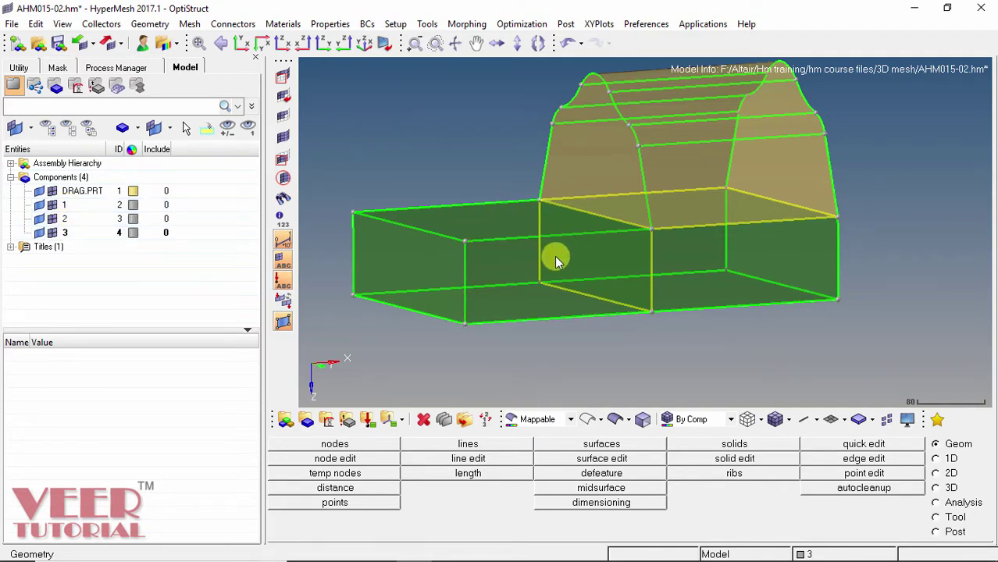
left_click(936, 517)
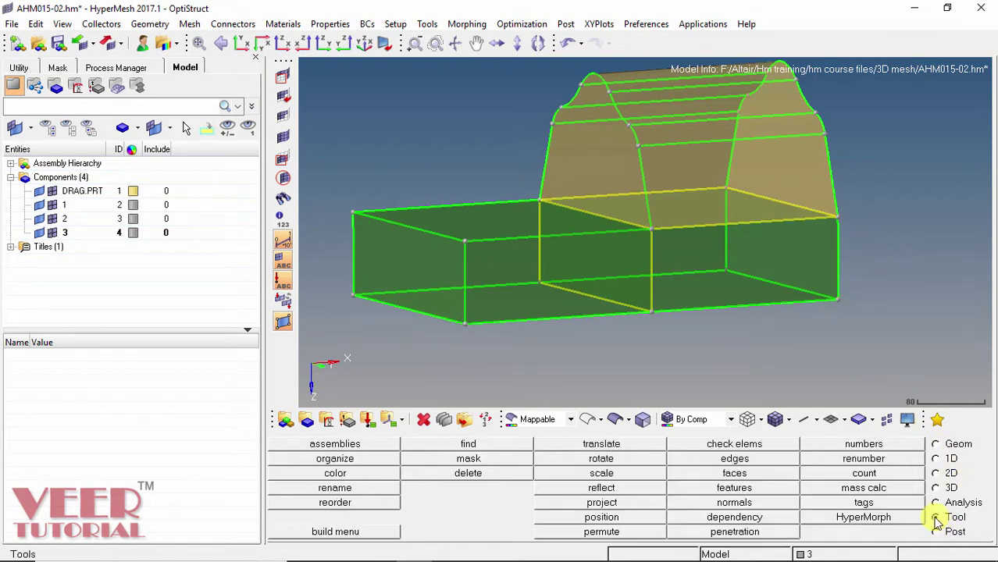
left_click(335, 460)
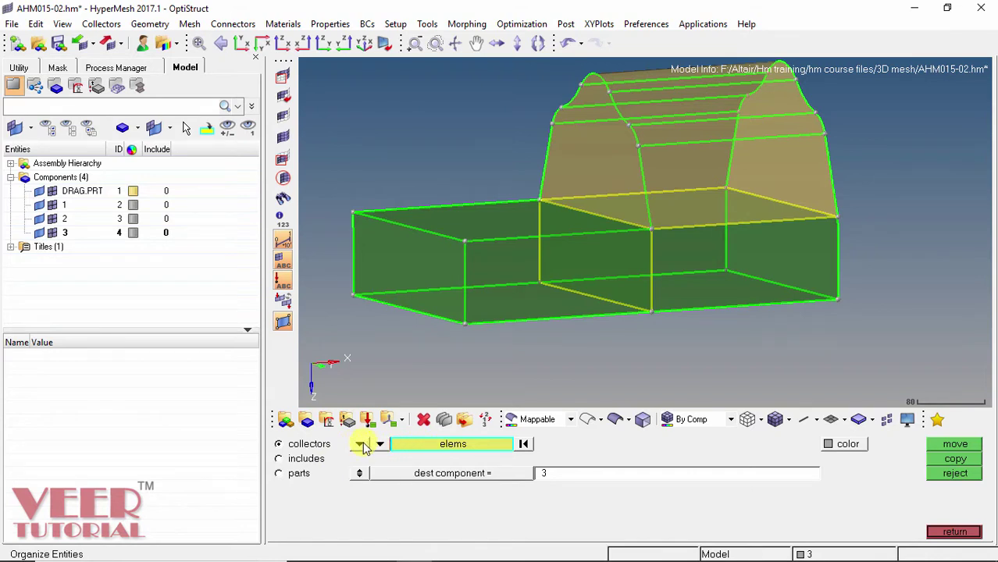
left_click(363, 443)
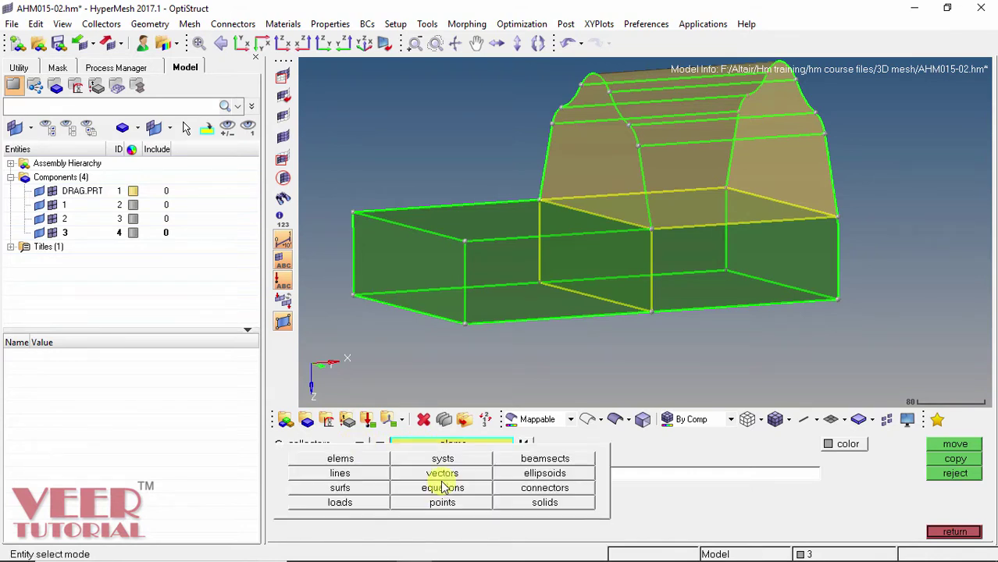
left_click(545, 504)
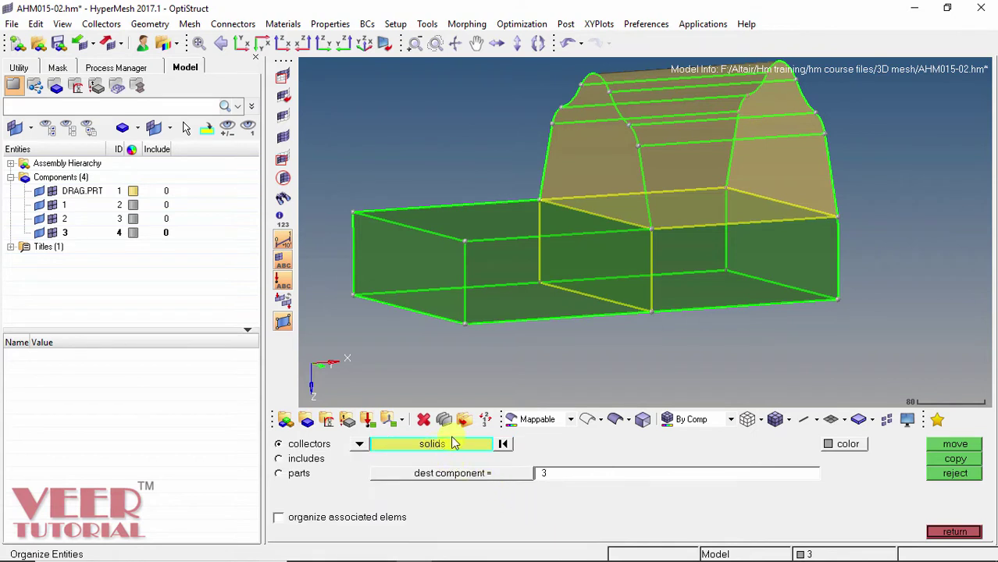
left_click(431, 244)
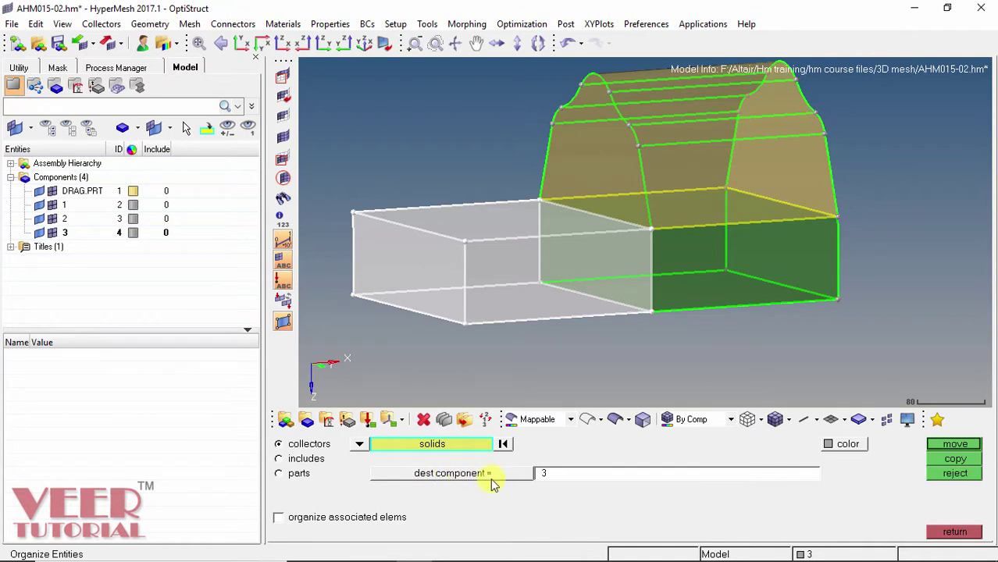
left_click(464, 476)
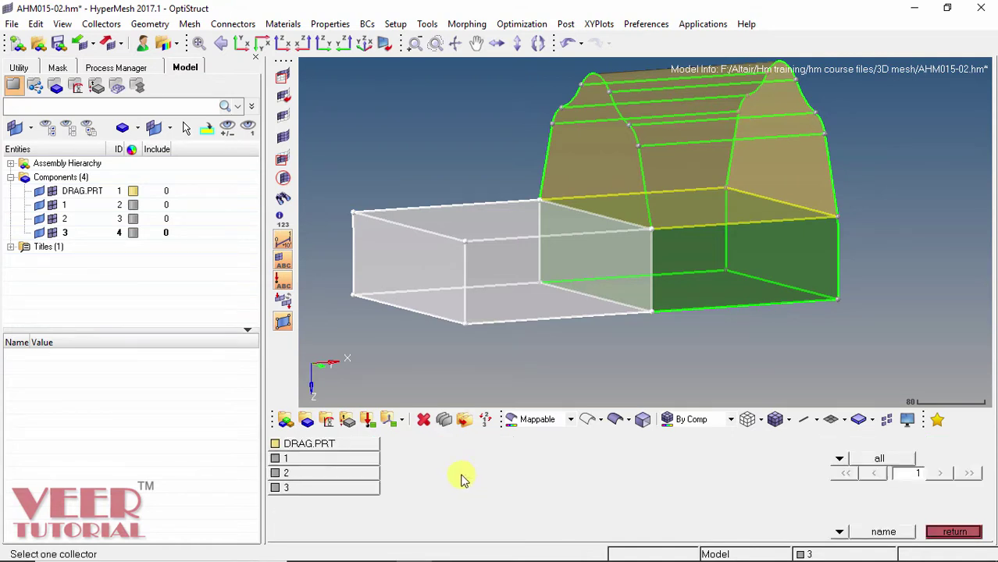
left_click(282, 462)
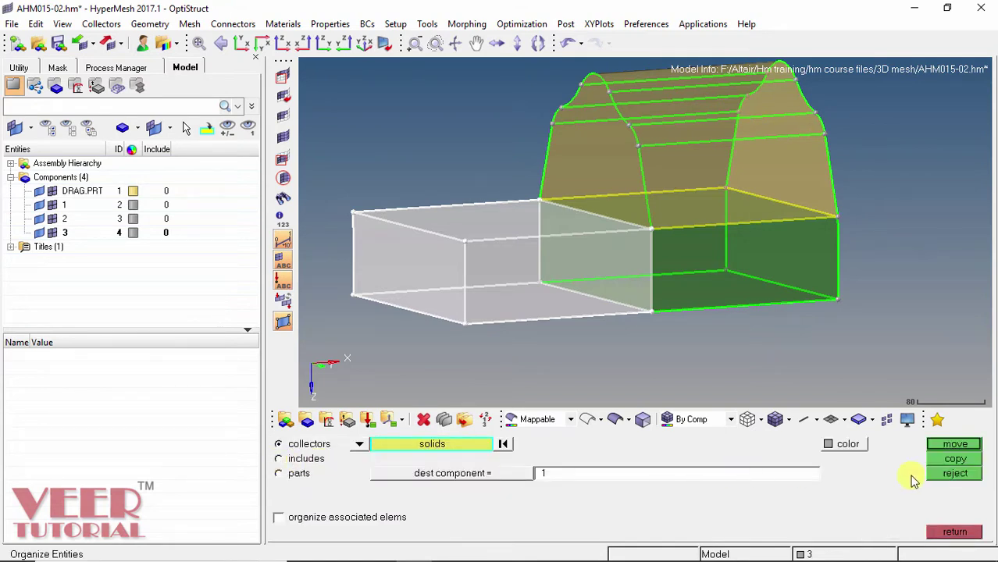
left_click(957, 446)
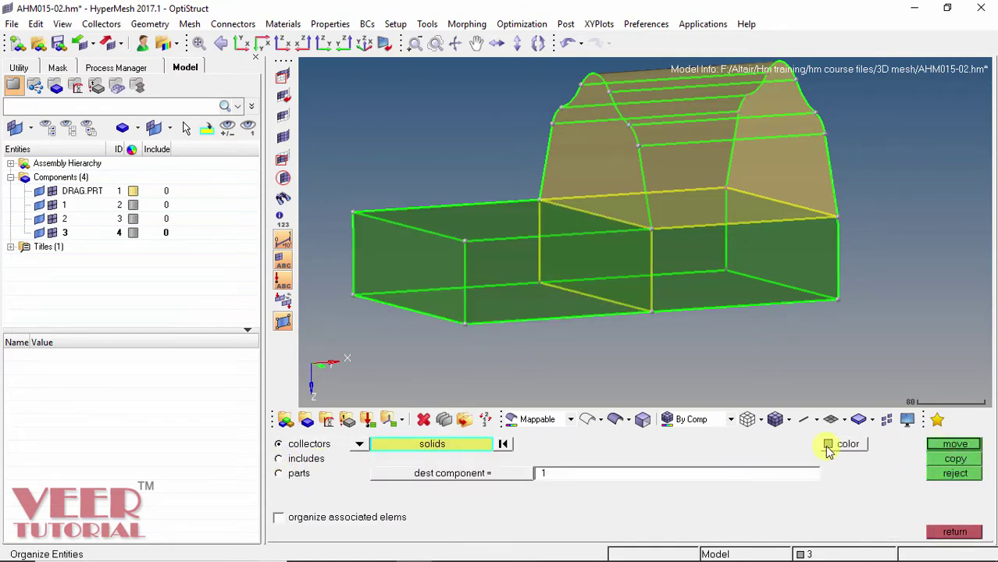
Move the lower block solid directly beneath the curved upper body into component 2.
left_click(824, 269)
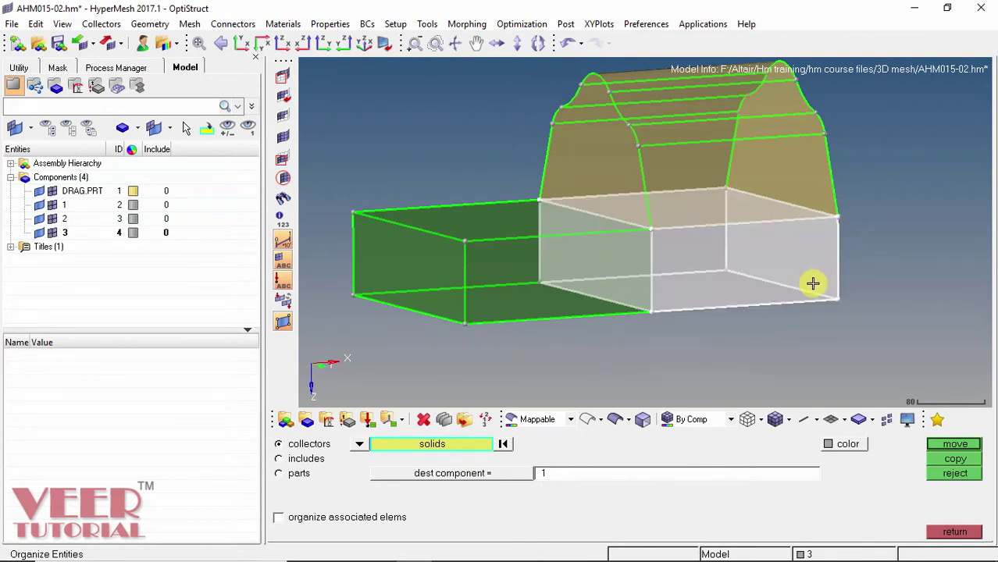
left_click(459, 475)
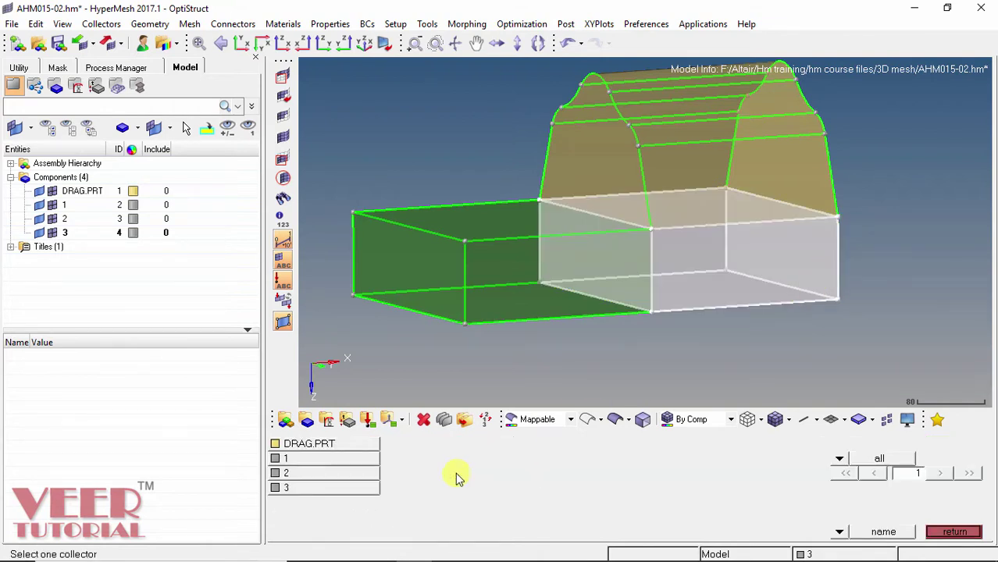
left_click(286, 473)
left_click(954, 445)
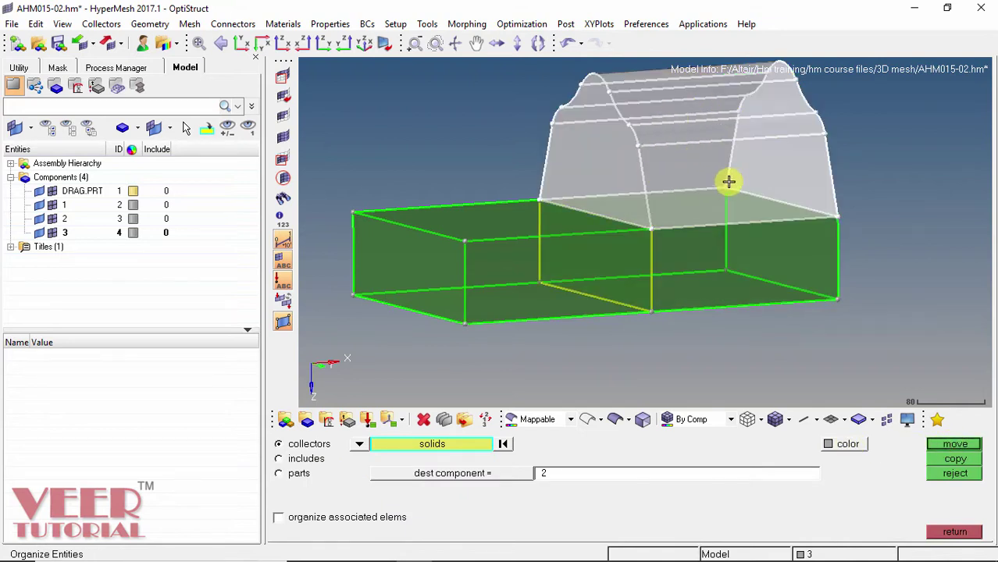
Move the curved upper body solid into component 3 and finish organizing.
left_click(444, 477)
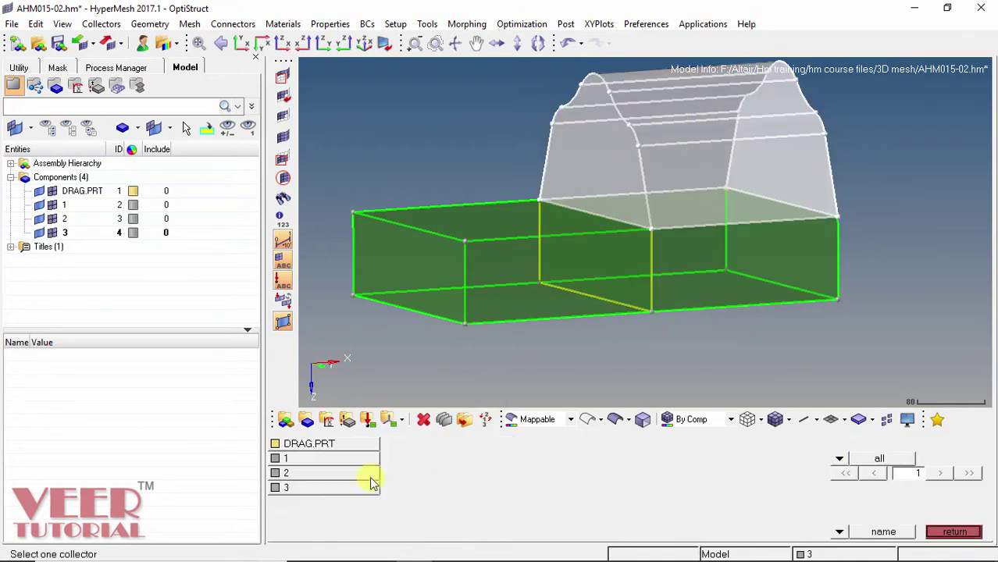
left_click(284, 487)
left_click(954, 445)
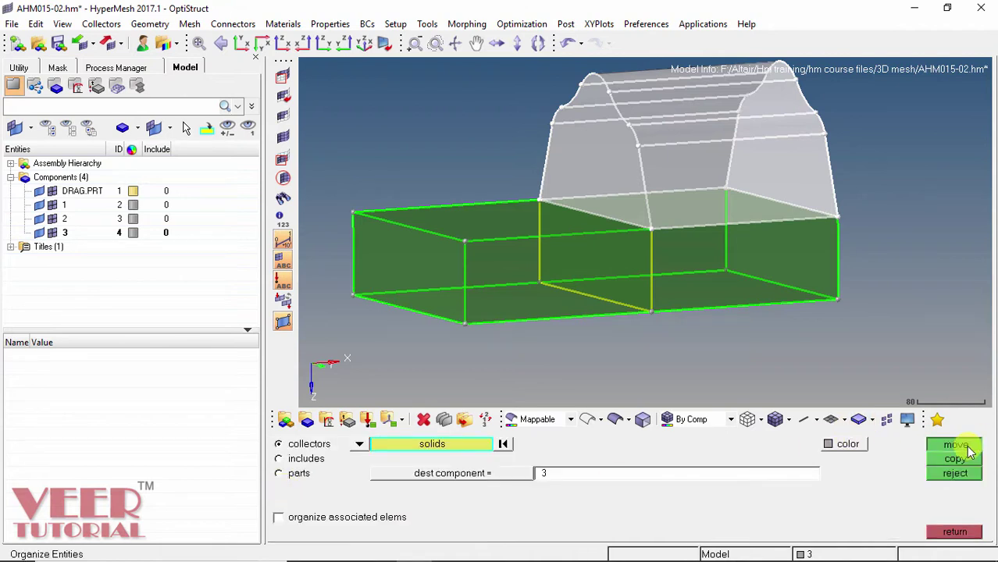
left_click(954, 532)
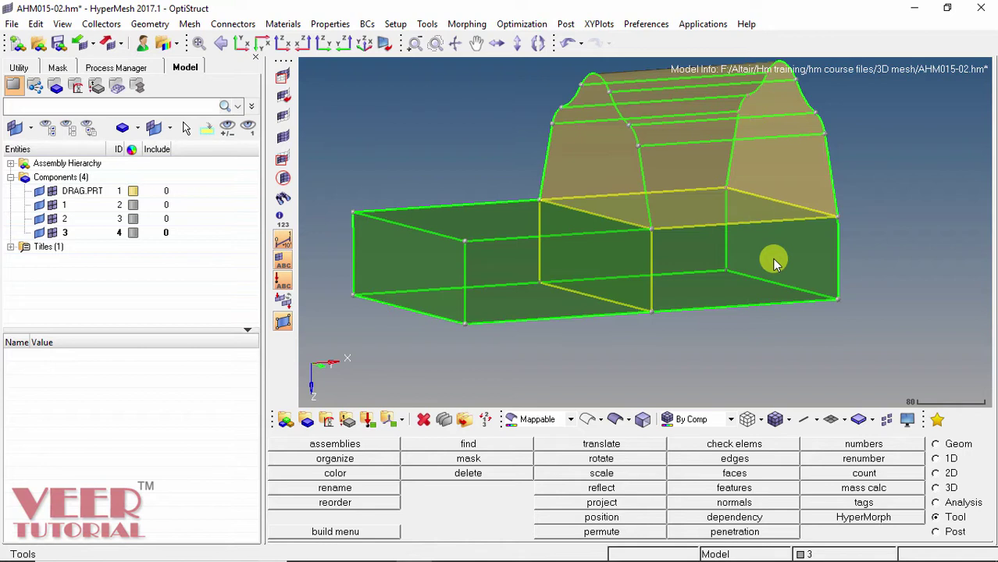
Find the empty components with the delete tool's empty preview and delete them.
left_click(423, 420)
left_click(368, 441)
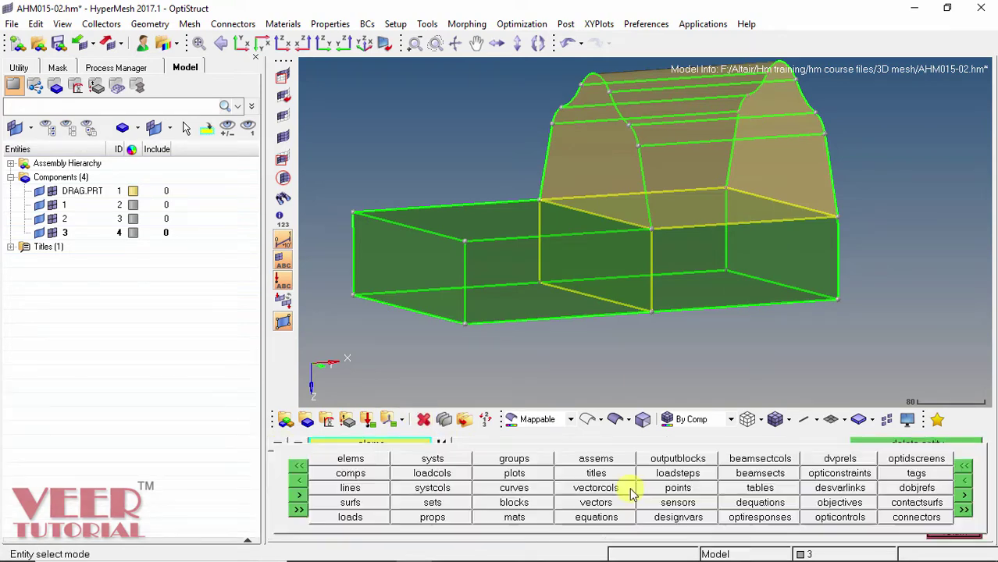
left_click(344, 476)
left_click(718, 474)
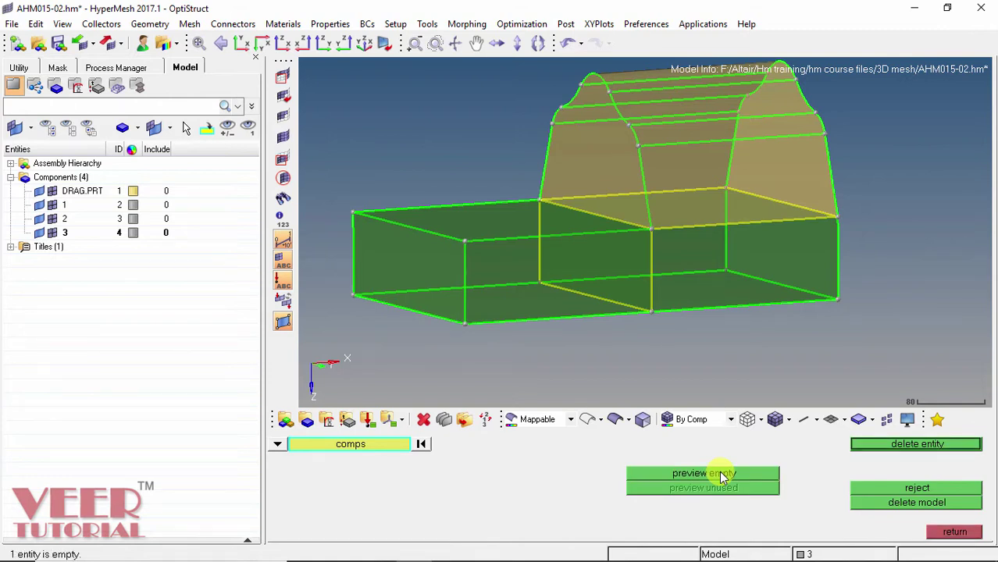
left_click(939, 444)
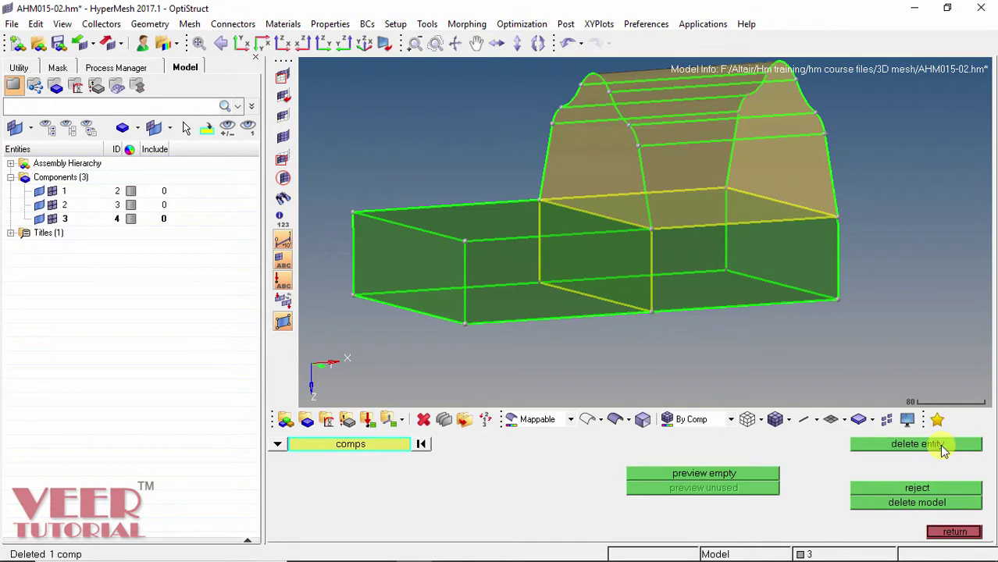
left_click(952, 531)
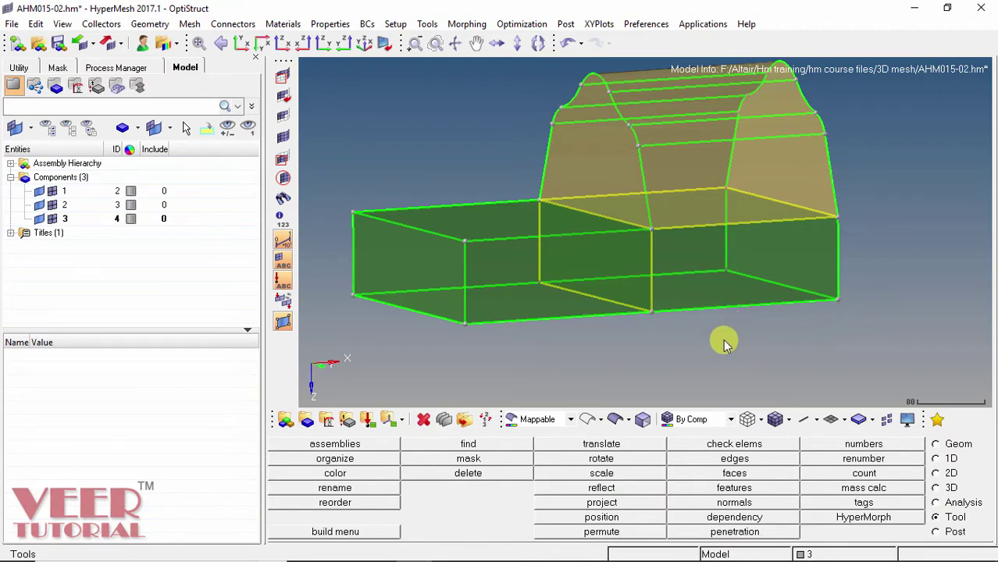
Hide the geometry of components 1 and 2 so that only the curved upper body is displayed.
left_click_drag(746, 323, 652, 257, "ctrl")
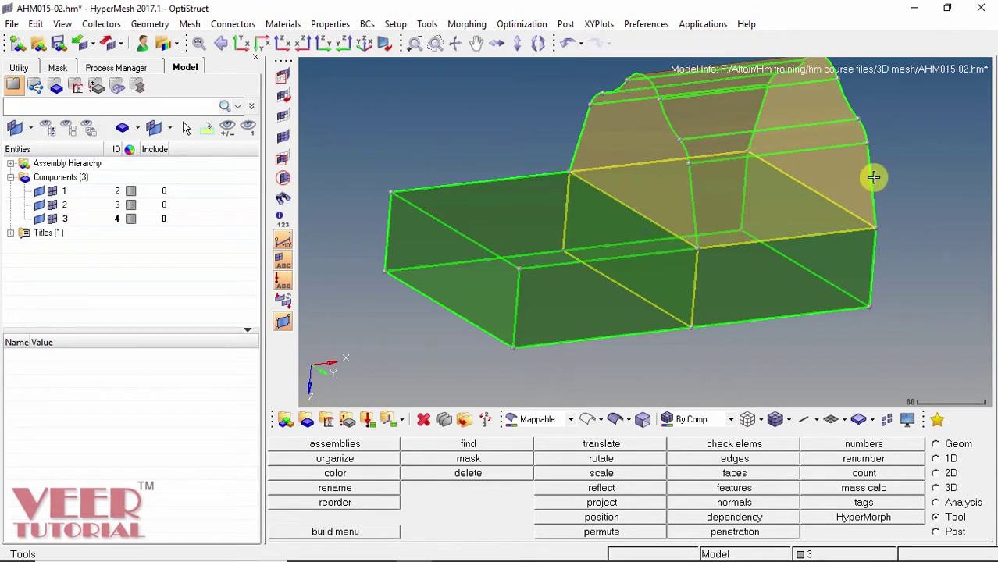
scroll(838, 185, "down", 2)
left_click_drag(843, 187, 619, 224, "ctrl")
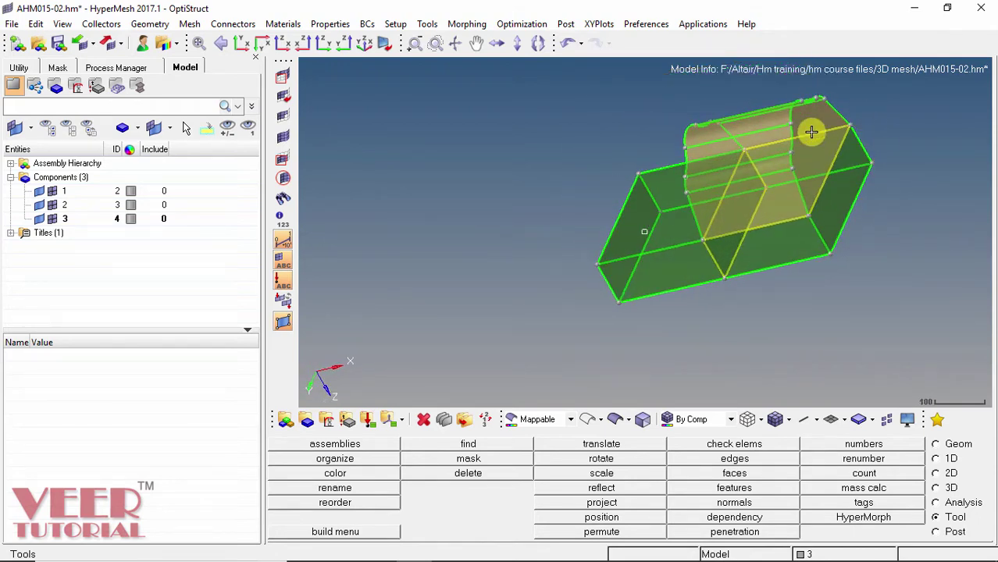
left_click_drag(816, 195, 704, 201, "ctrl")
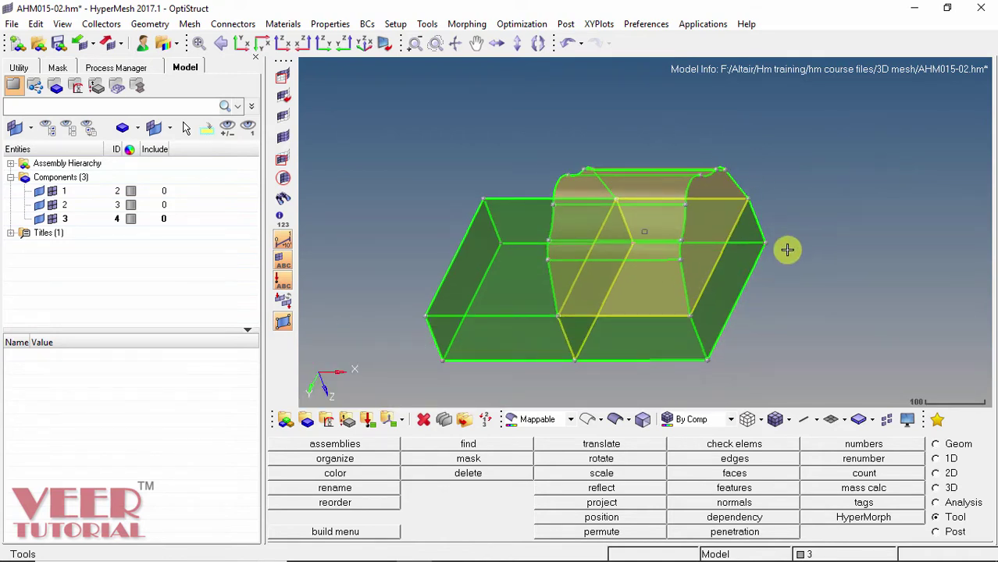
left_click(936, 473)
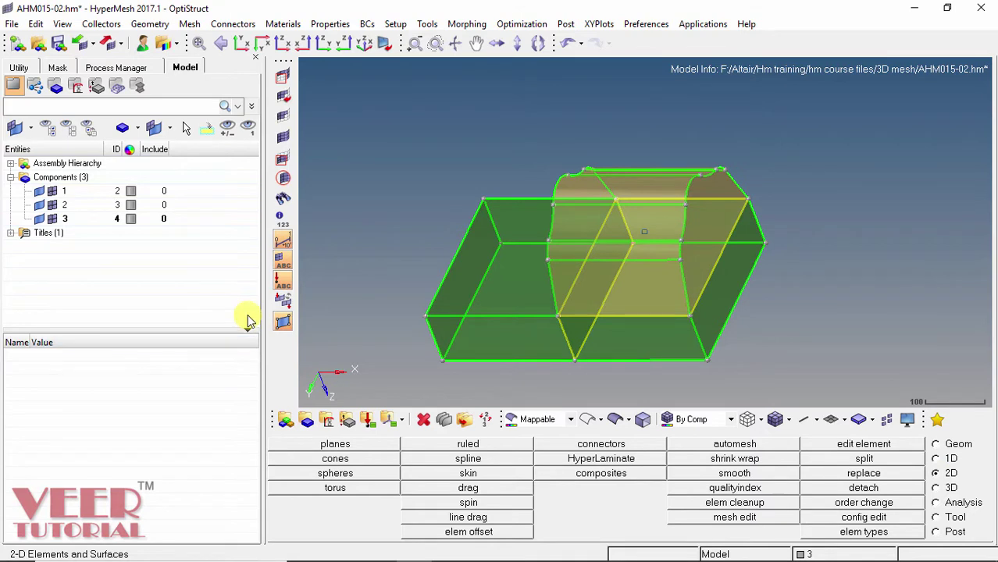
left_click(40, 191)
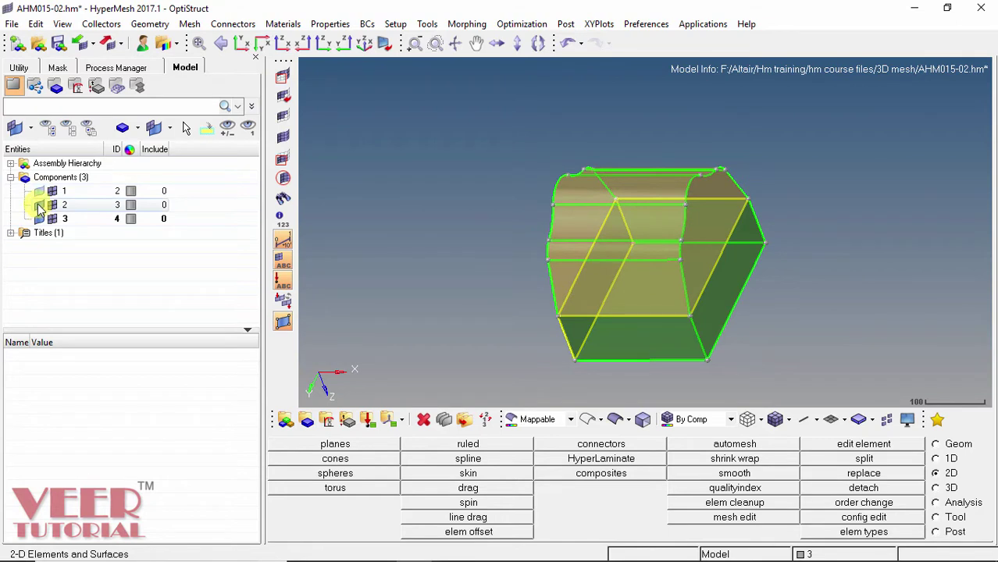
left_click(40, 205)
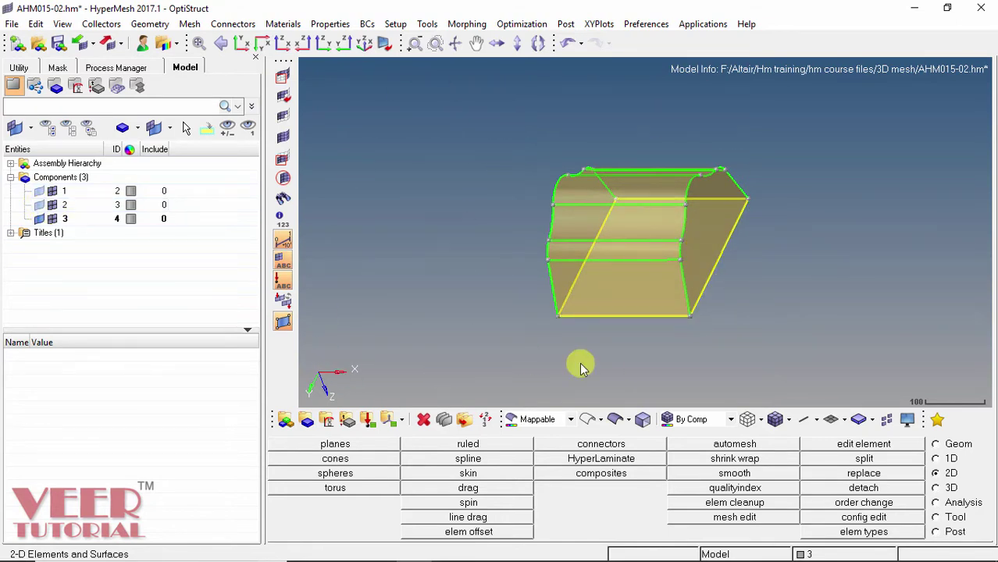
Try an interactive mixed automesh of element size 2.000 on the curved body's profile end face.
left_click_drag(431, 316, 573, 269, "ctrl")
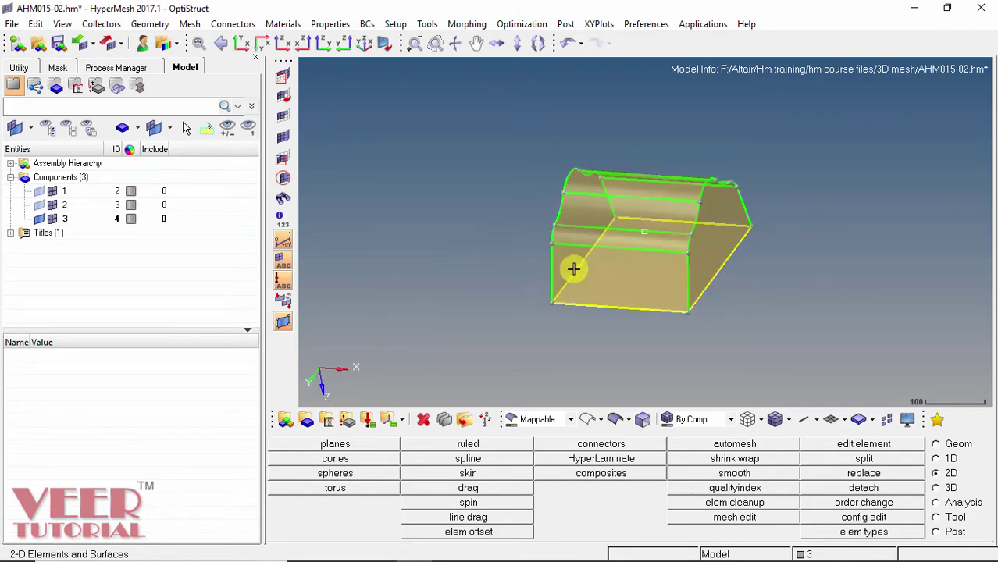
left_click_drag(686, 287, 730, 245, "ctrl")
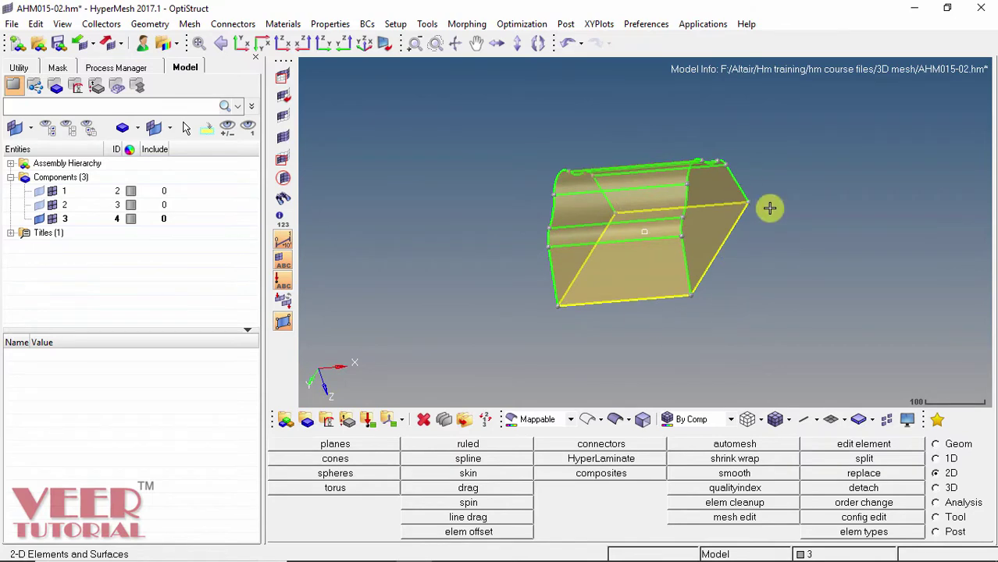
scroll(757, 222, "up", 3)
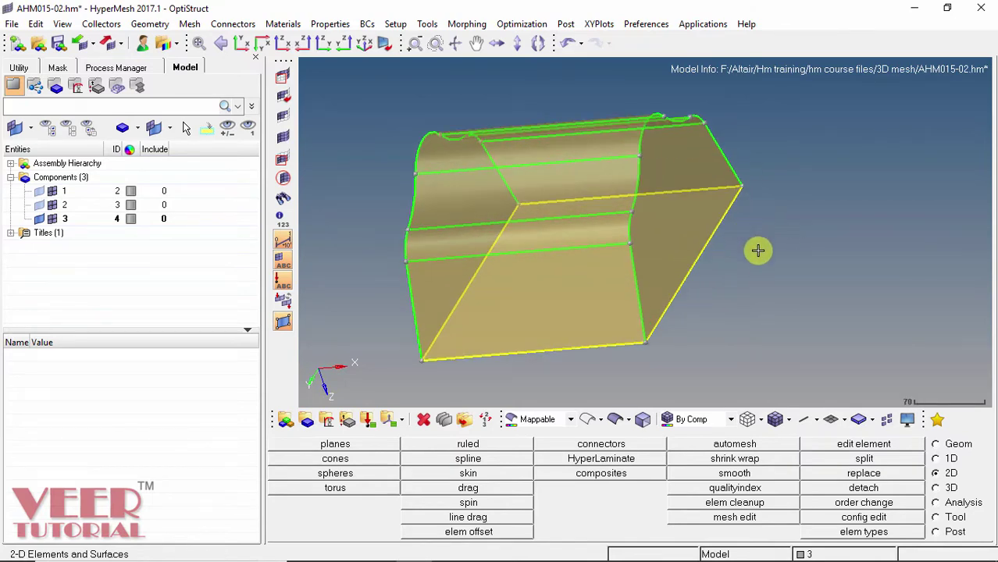
left_click(745, 444)
mouse_move(687, 266)
left_mouse_down("ctrl")
mouse_move(690, 251)
mouse_move(677, 254)
left_mouse_up("ctrl")
left_click(676, 256)
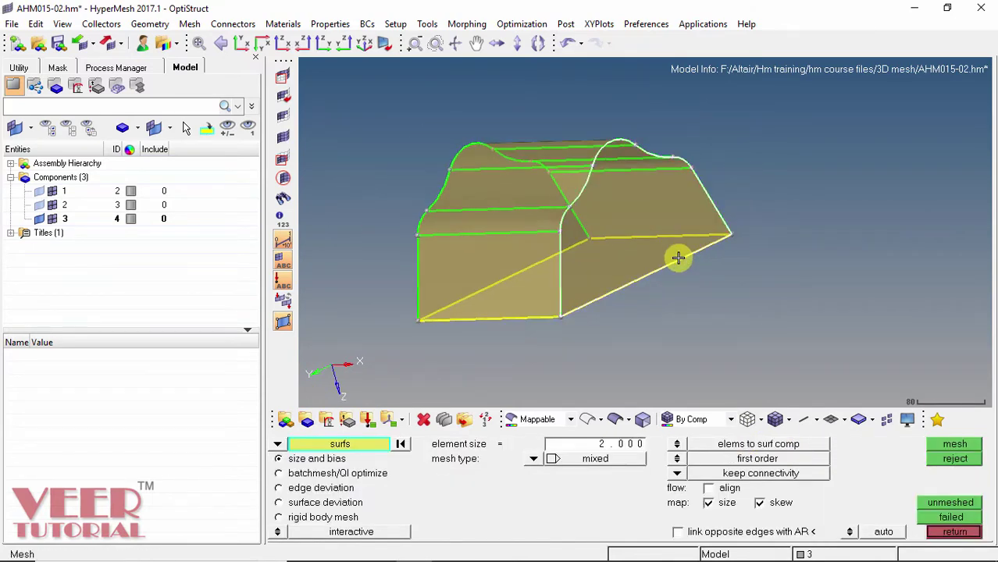
left_click(954, 444)
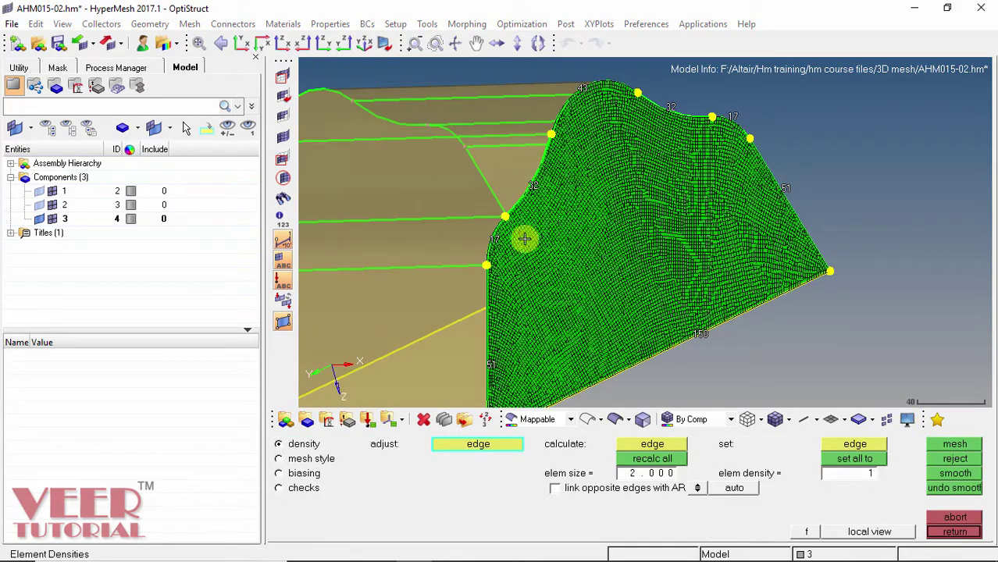
scroll(627, 129, "up", 2)
scroll(627, 129, "down", 1)
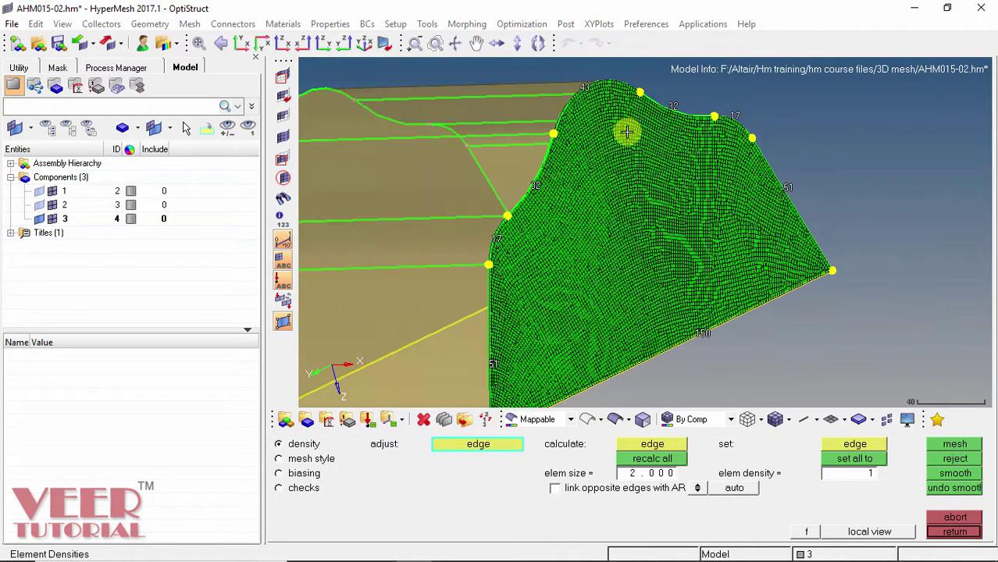
scroll(708, 219, "down", 3)
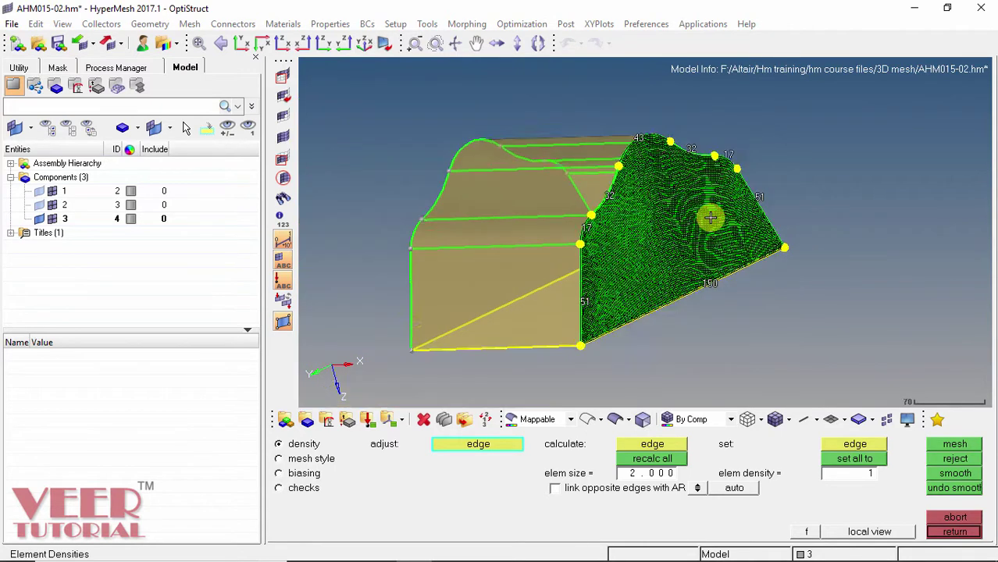
Reject the trial mesh on the profile end face and leave automesh.
left_click(953, 458)
left_click(954, 532)
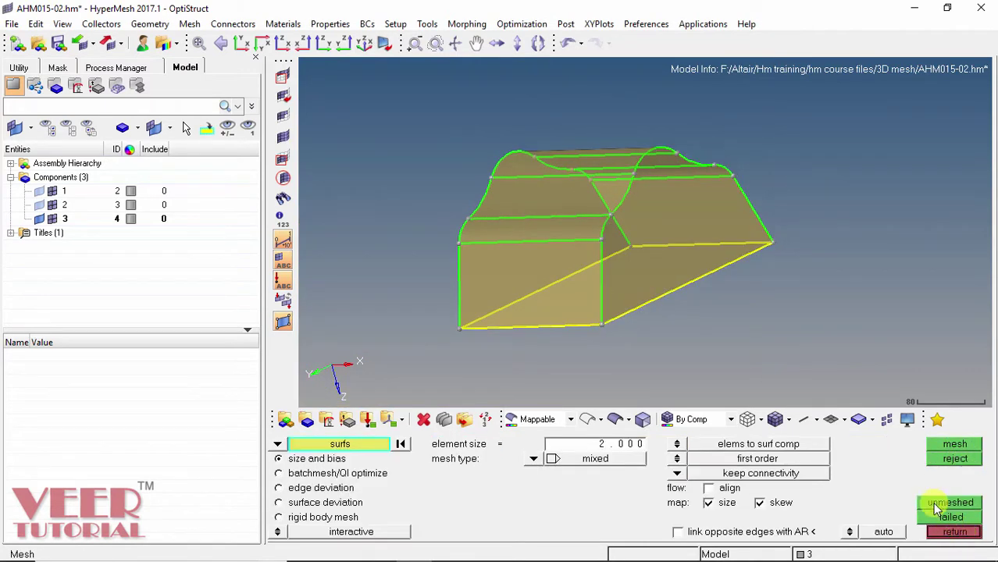
left_click(957, 533)
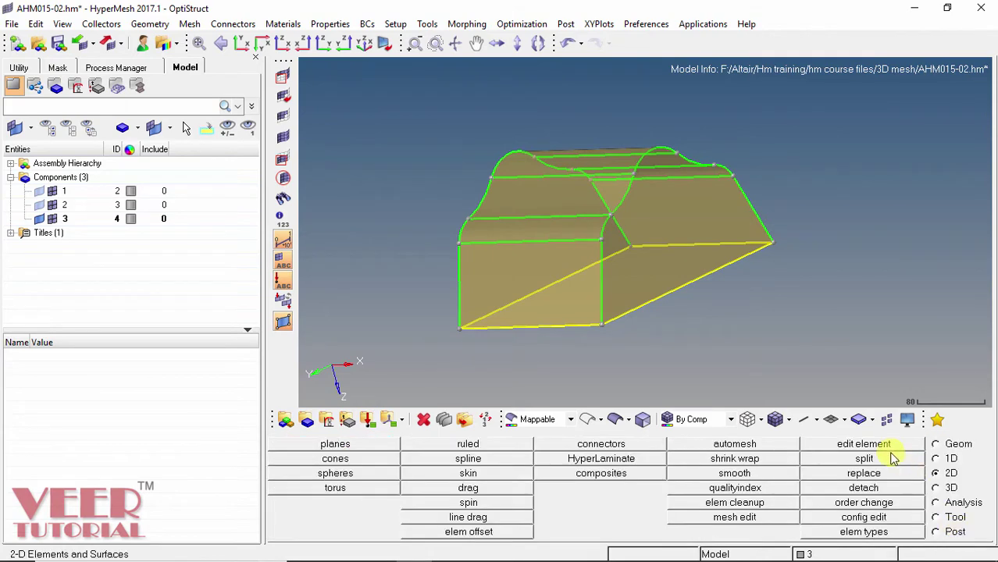
Split the curved body's profile end face with quick edit between the two points where its straight sides meet the lowest curves.
left_click(936, 444)
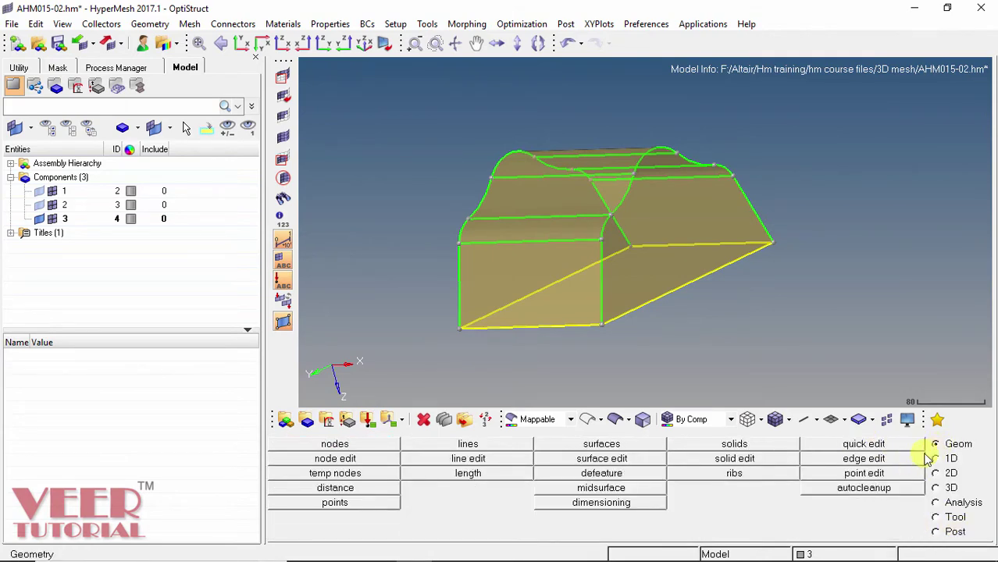
left_click(861, 445)
left_click_drag(653, 261, 619, 156, "ctrl")
scroll(566, 232, "up", 3)
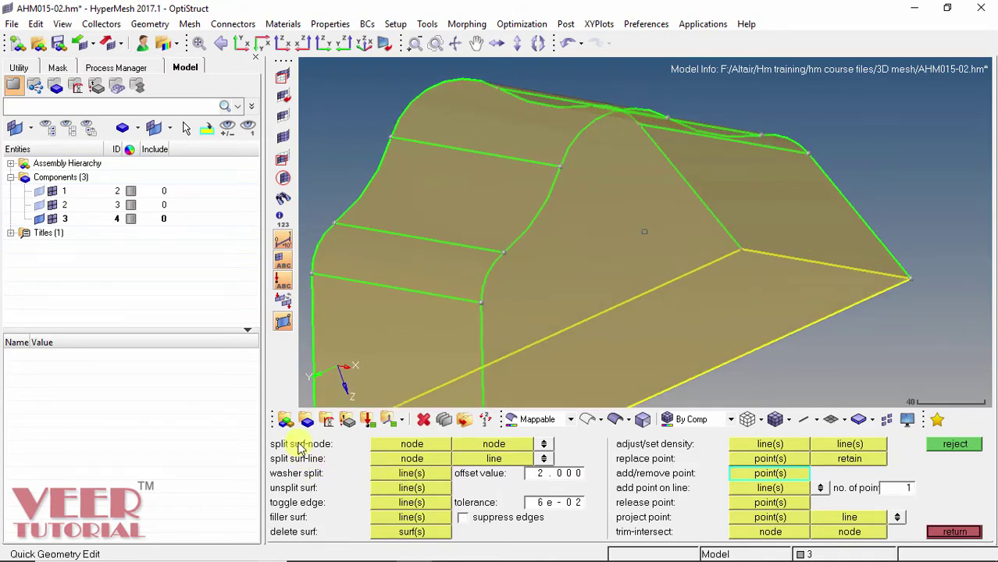
left_click(408, 445)
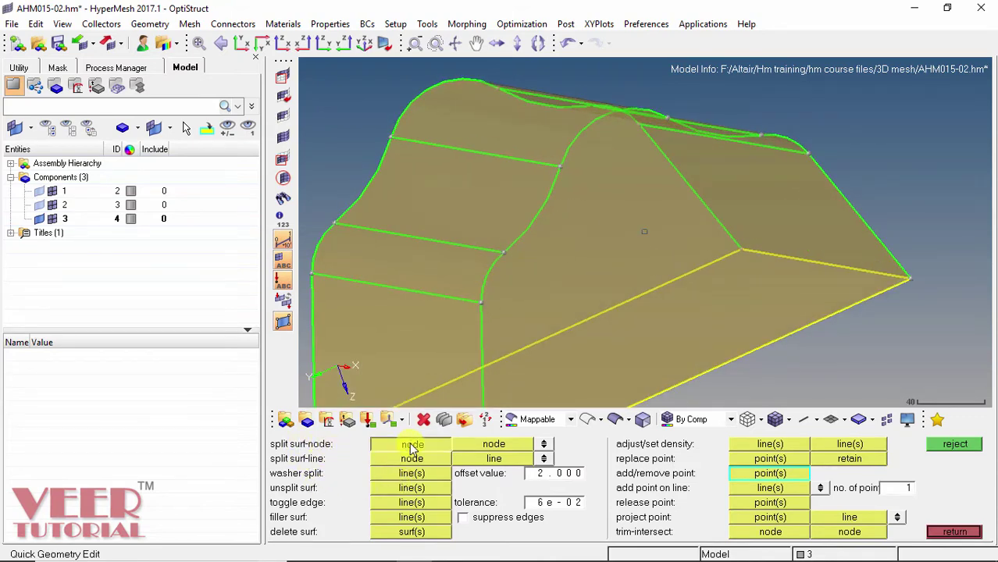
left_click(480, 304)
left_click(808, 152)
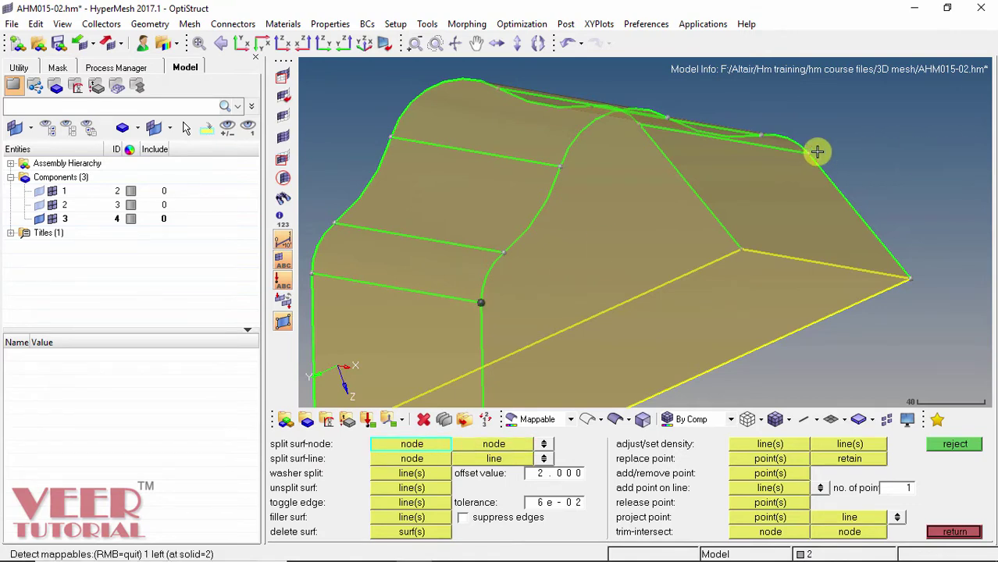
mouse_move(819, 201)
left_mouse_down("ctrl")
mouse_move(778, 219)
mouse_move(820, 211)
mouse_move(810, 216)
left_mouse_up("ctrl")
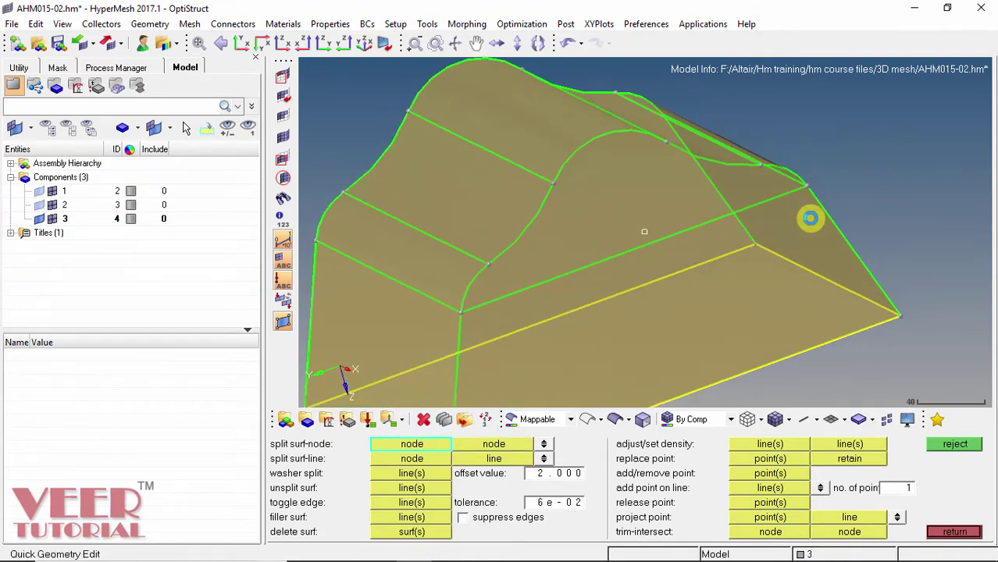
Split the same end face between the next higher pair of profile points and between the uppermost pair, and leave quick edit.
left_click(489, 264)
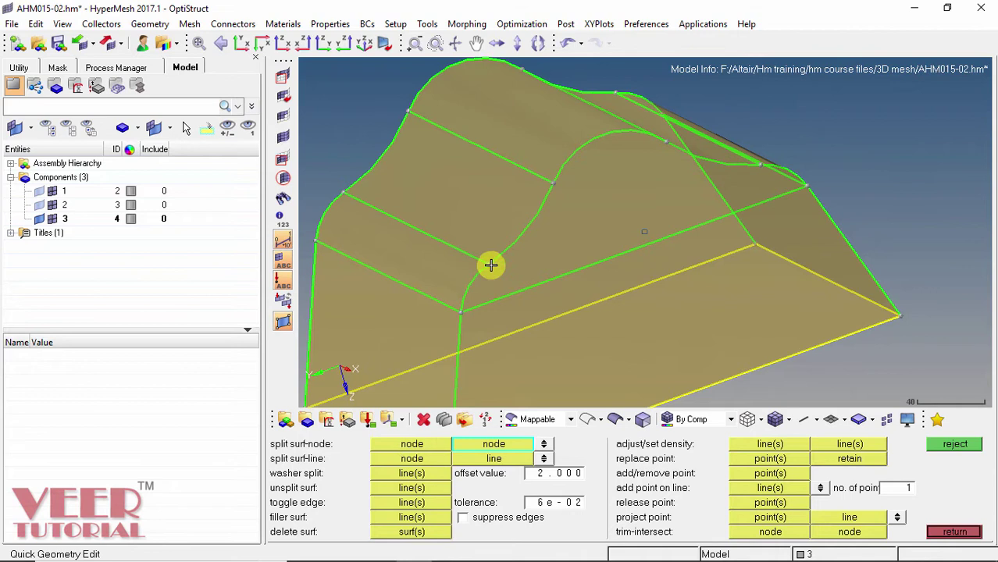
left_click(762, 165)
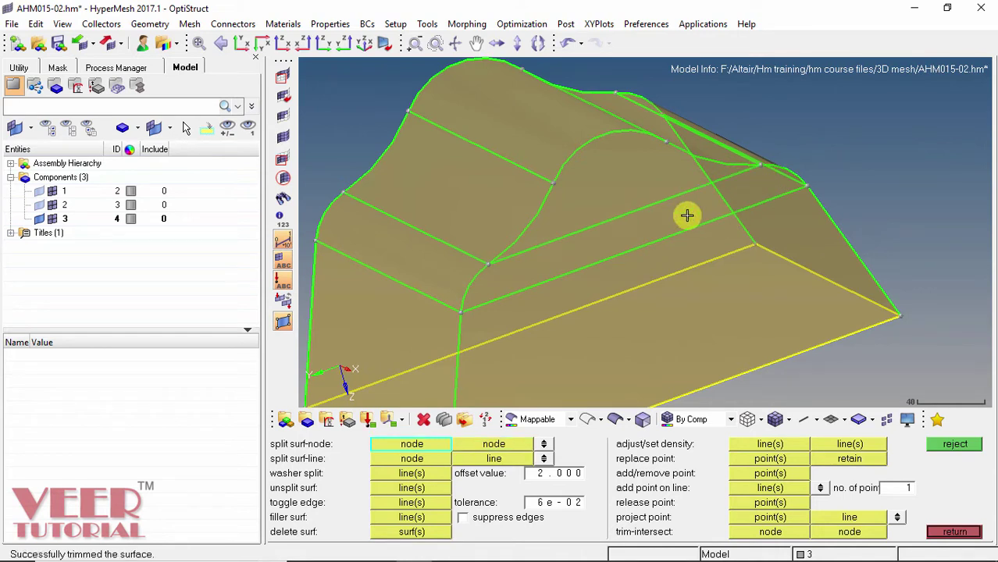
left_click(555, 182)
left_click(666, 139)
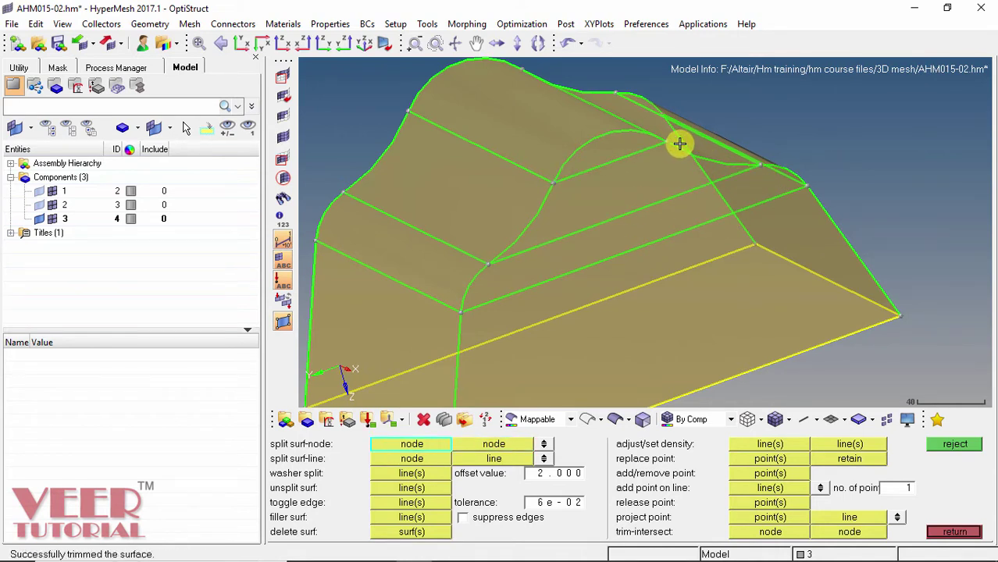
scroll(679, 143, "down", 3)
left_click_drag(664, 156, 724, 238, "ctrl")
left_click(721, 211)
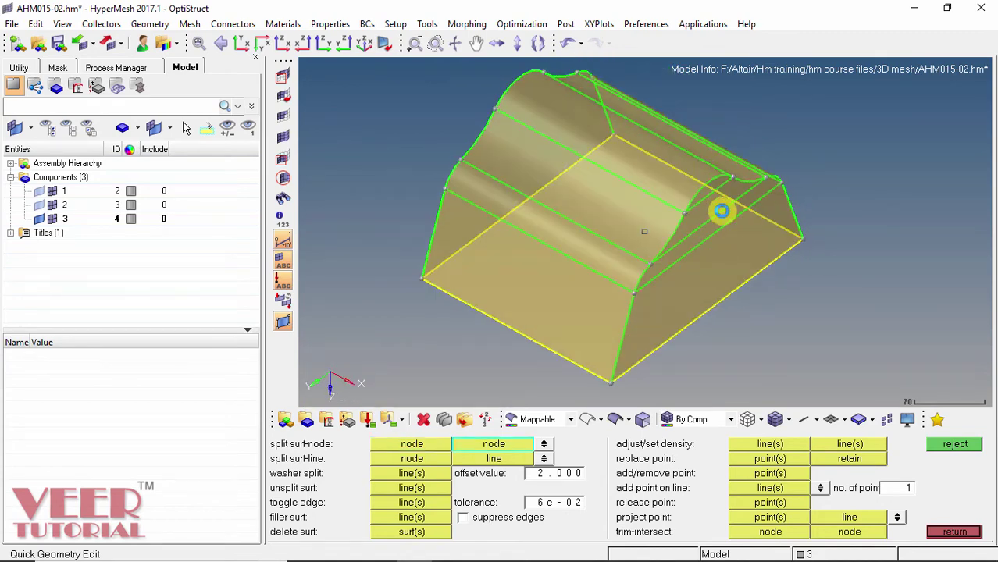
left_click(946, 533)
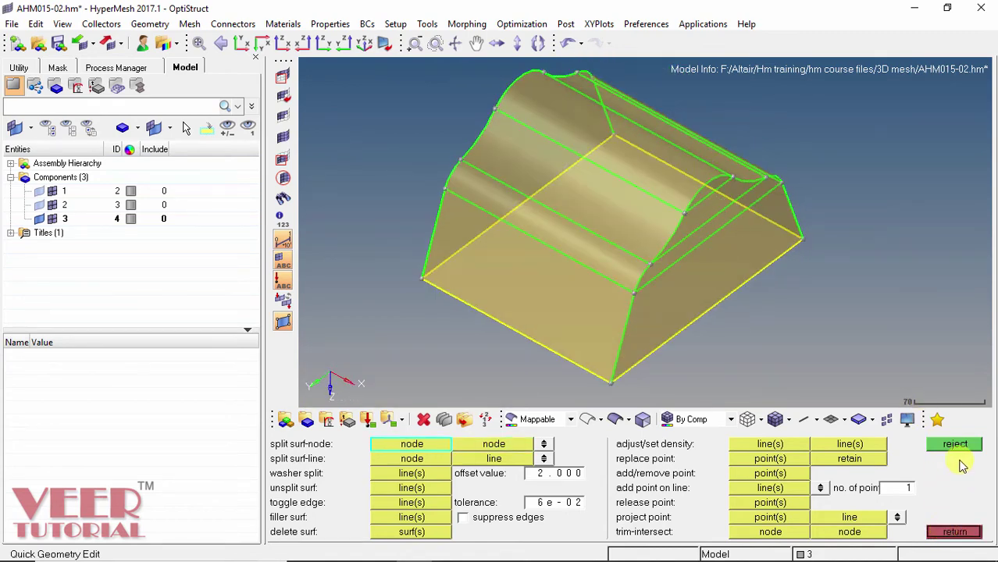
Automesh the lowest trapezoidal region of the curved body's end face interactively with mixed elements of size 2.000.
left_click(952, 531)
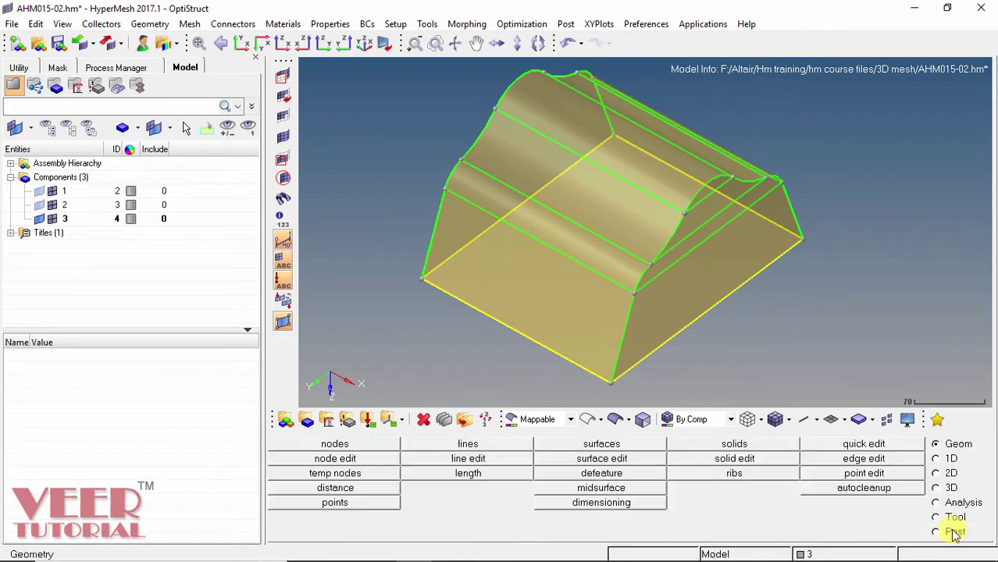
left_click(936, 473)
left_click(735, 443)
left_click_drag(793, 325, 726, 243, "ctrl")
left_click(729, 250)
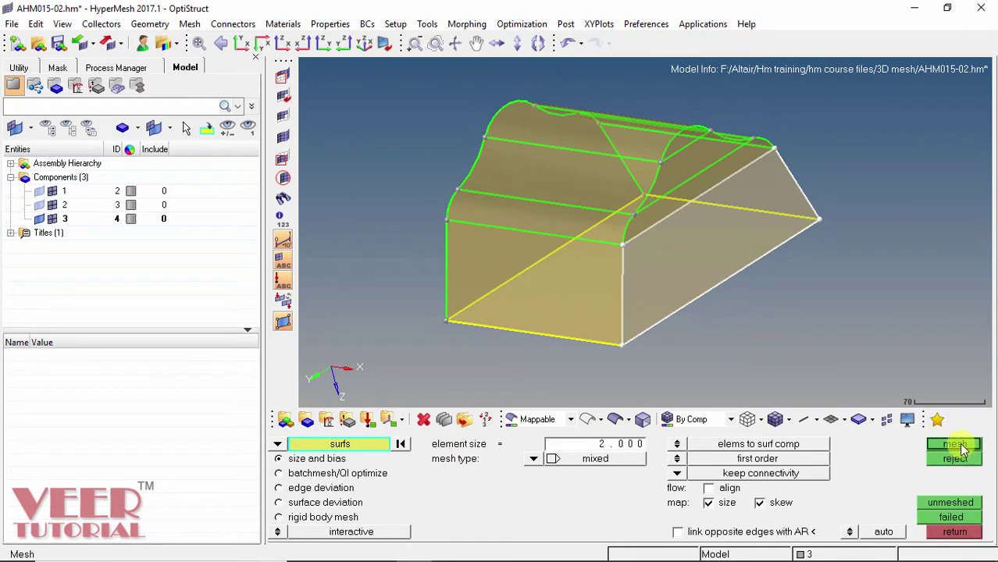
left_click(962, 449)
Set the trapezoid's edge densities to 50 on its two long parallel edges and 30 on its two side edges, and remesh.
scroll(717, 214, "up", 3)
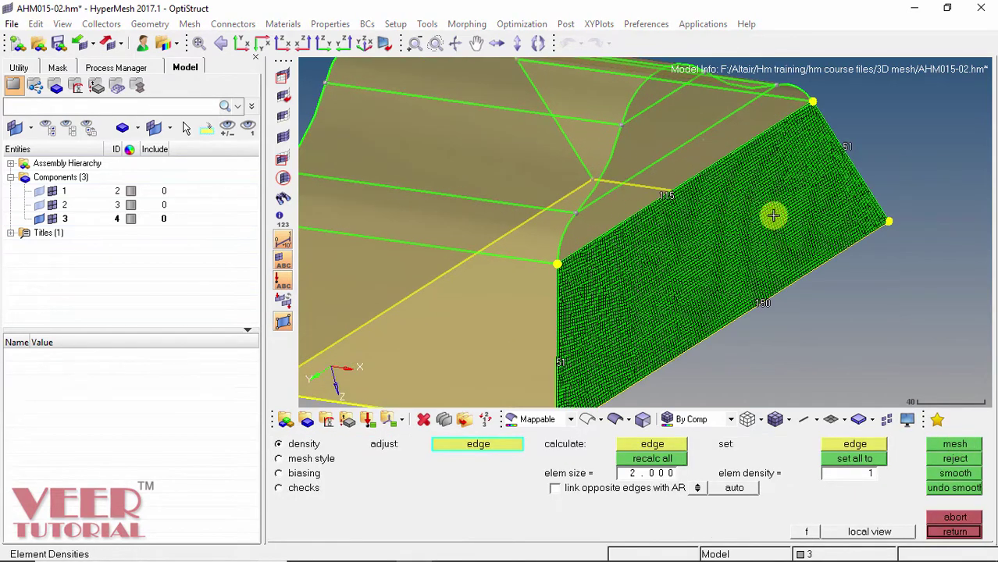
scroll(714, 232, "down", 3)
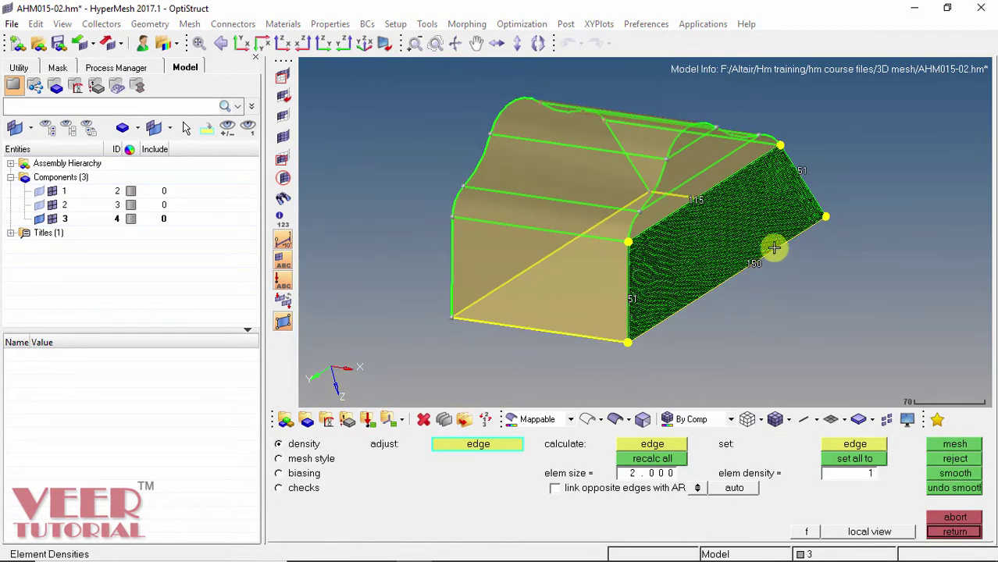
scroll(773, 248, "up", 3)
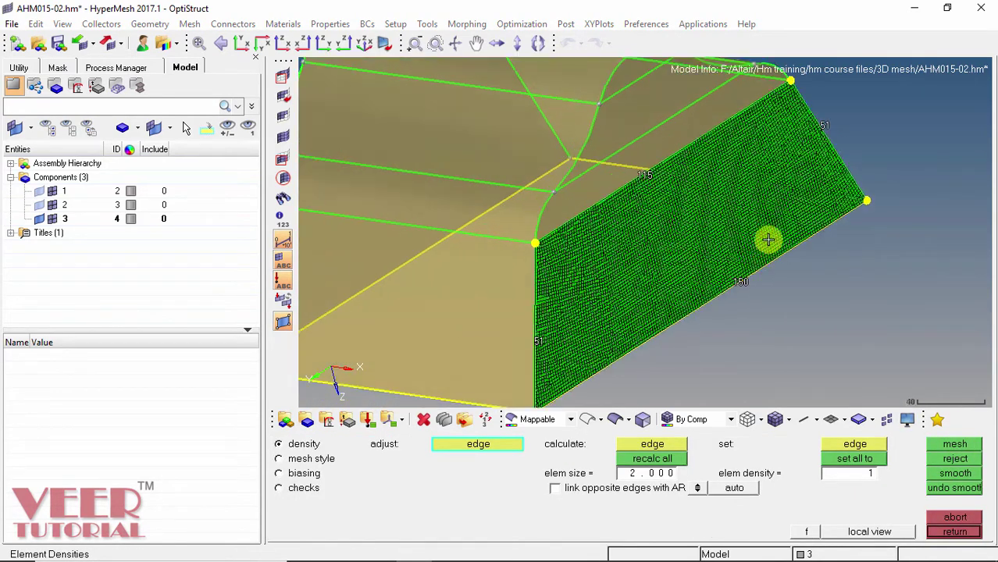
left_click(744, 281)
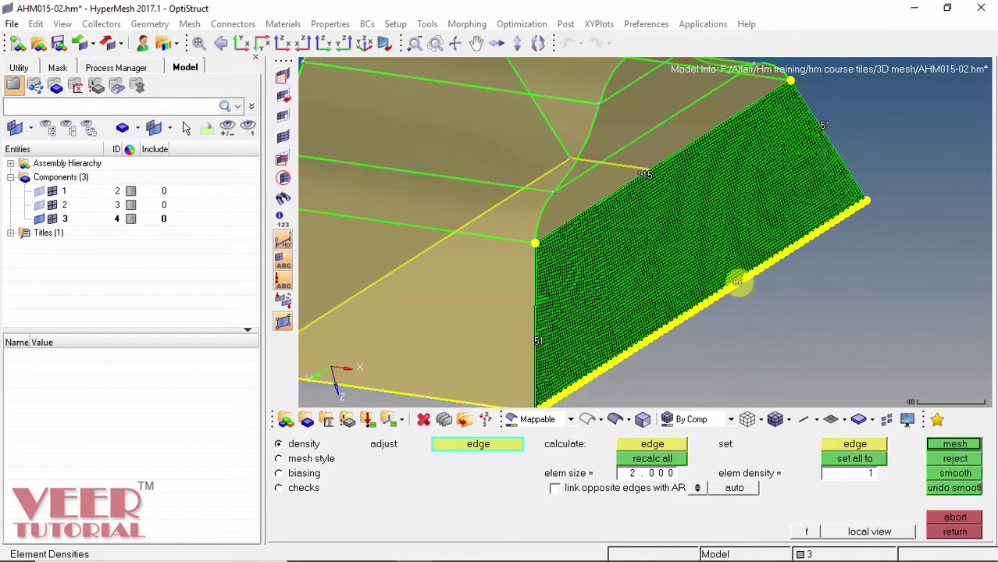
right_click(737, 281)
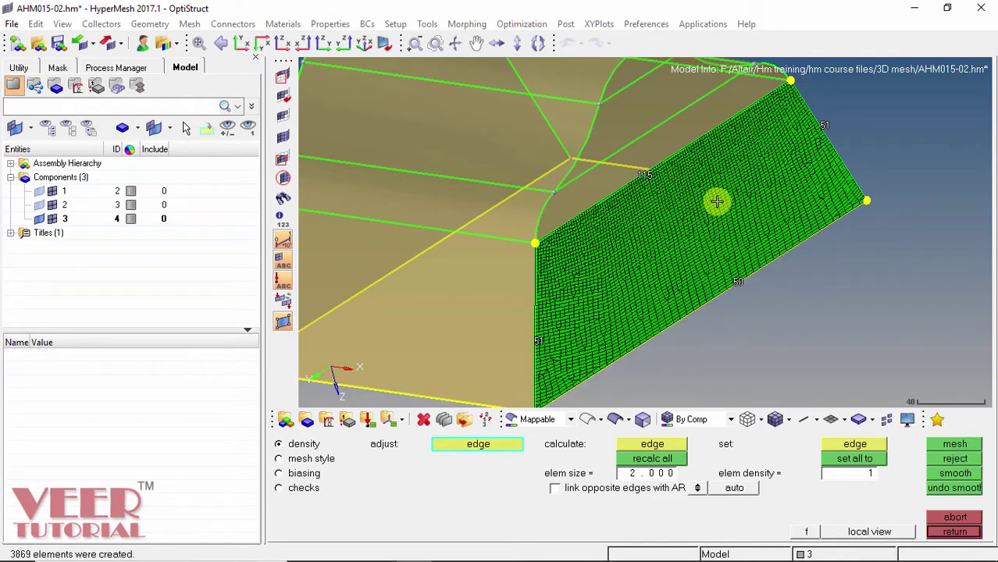
right_click(645, 176)
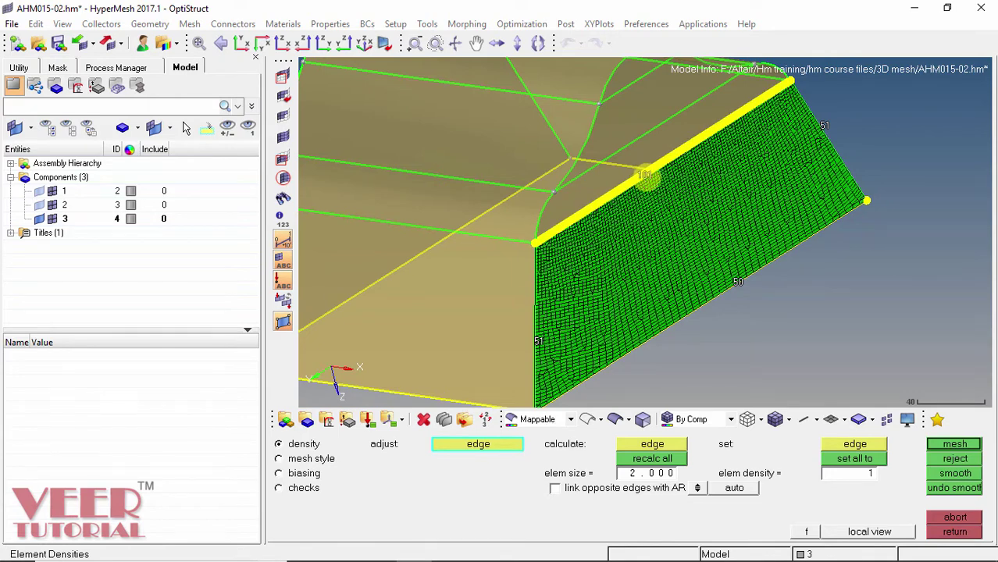
right_click(646, 176)
right_click(645, 176)
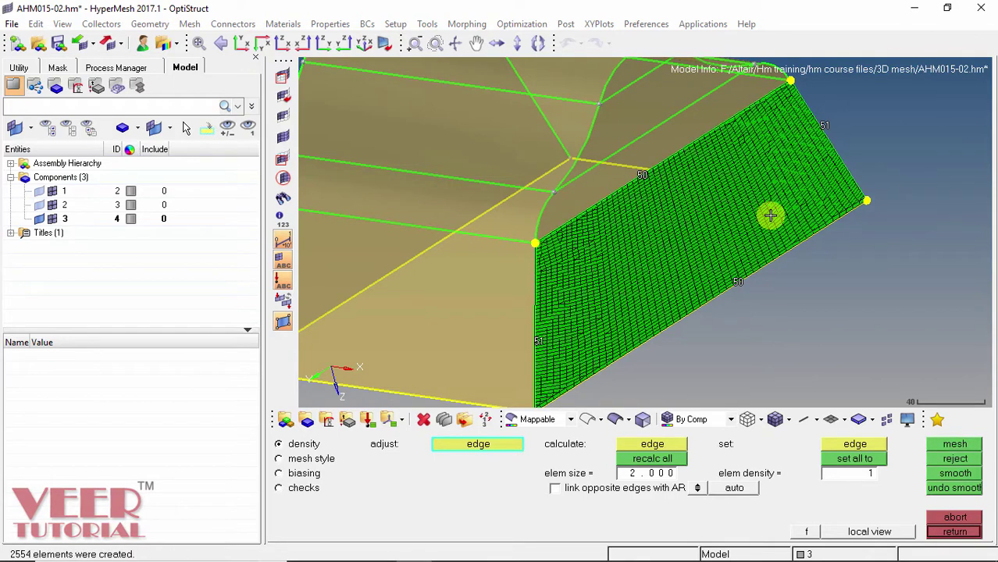
right_click(539, 343)
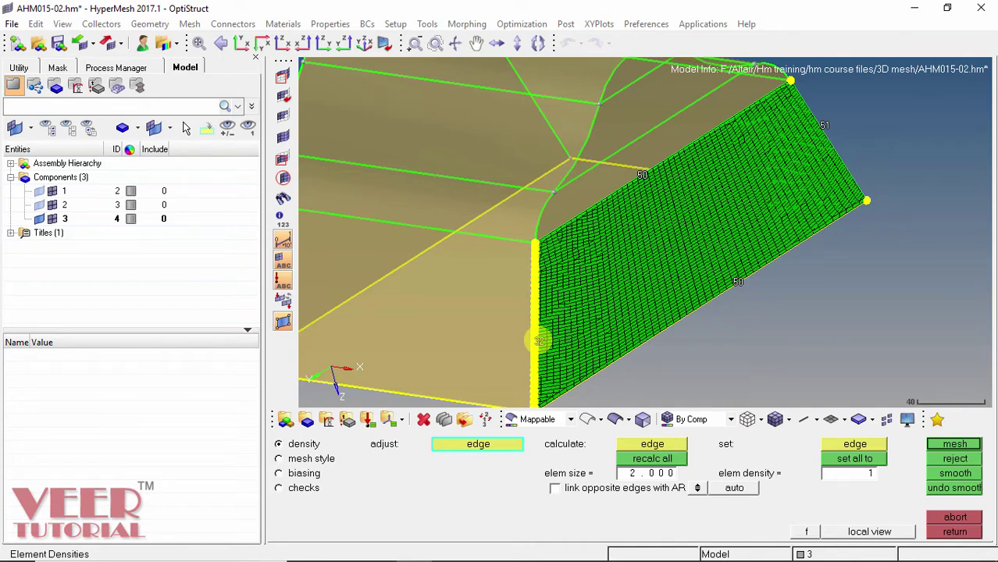
right_click(826, 129)
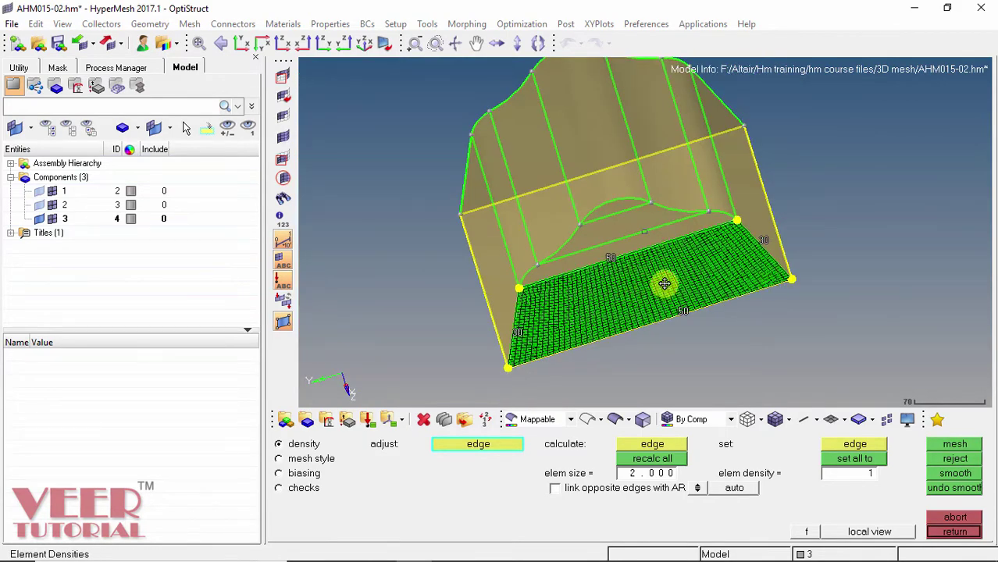
Check the trapezoid mesh against a Jacobian limit of 0.700, and accept the mesh.
left_click_drag(664, 284, 708, 238, "ctrl")
scroll(620, 254, "up", 5, "ctrl")
scroll(625, 210, "down", 5, "ctrl")
scroll(671, 241, "up", 5, "ctrl")
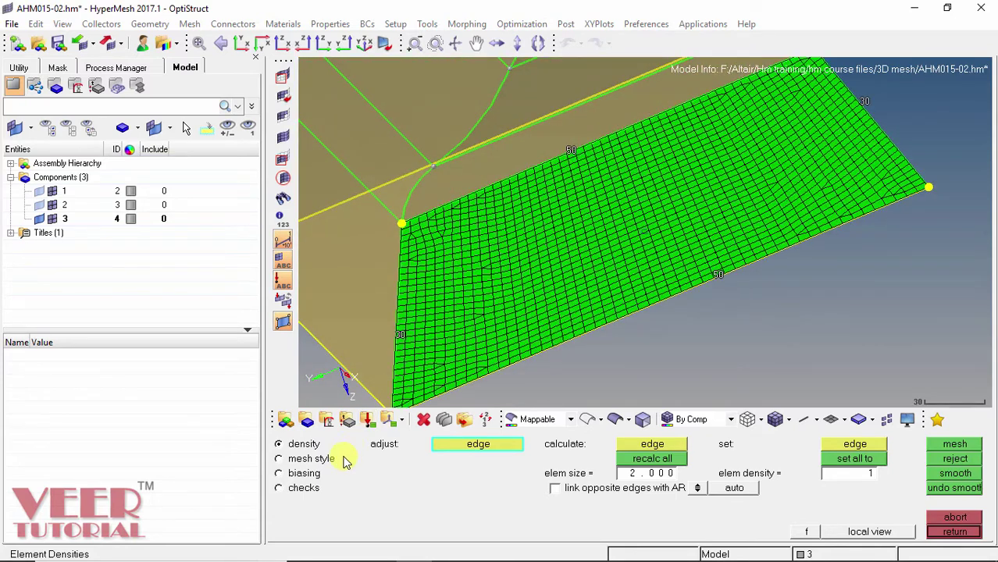
left_click(279, 488)
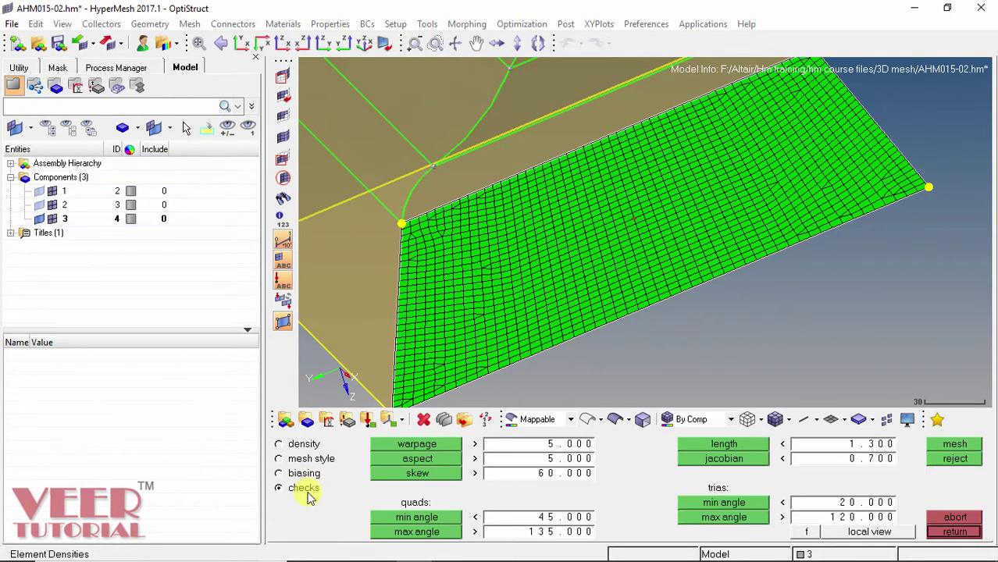
left_click(730, 463)
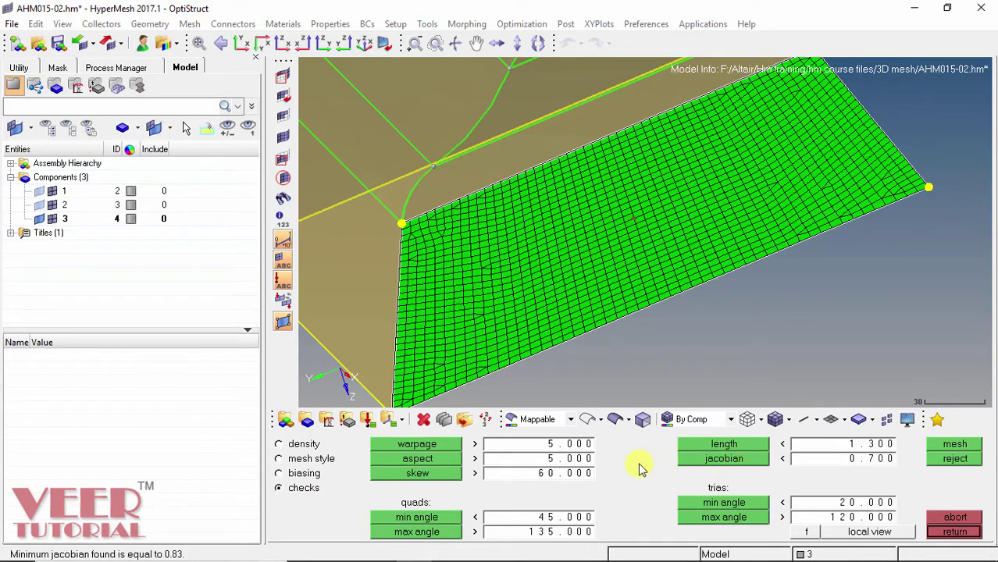
left_click(304, 444)
left_click_drag(679, 250, 642, 230, "ctrl")
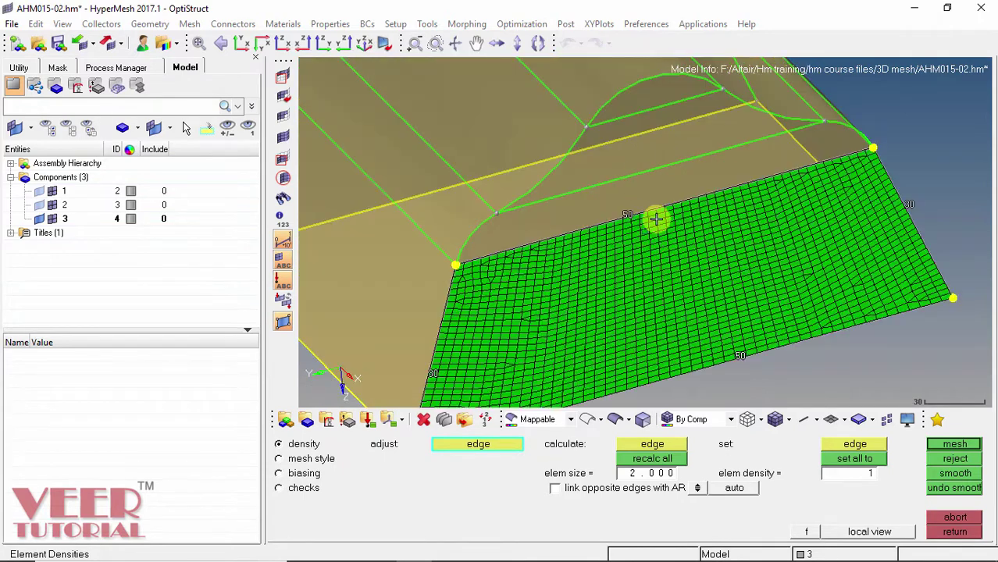
left_click(956, 532)
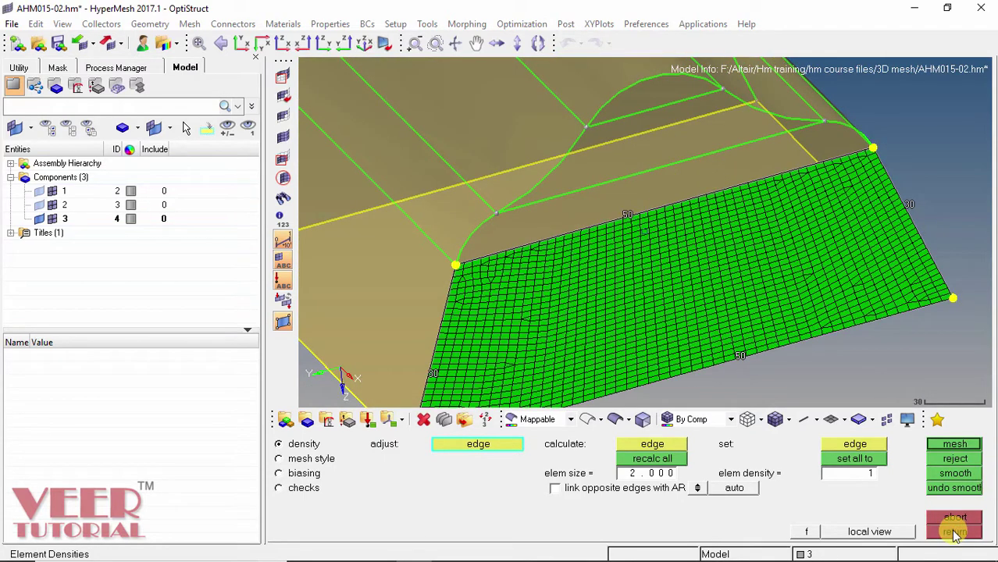
Automesh the three remaining end-face regions above the trapezoid together with mixed elements of size 2.000.
left_click(642, 178)
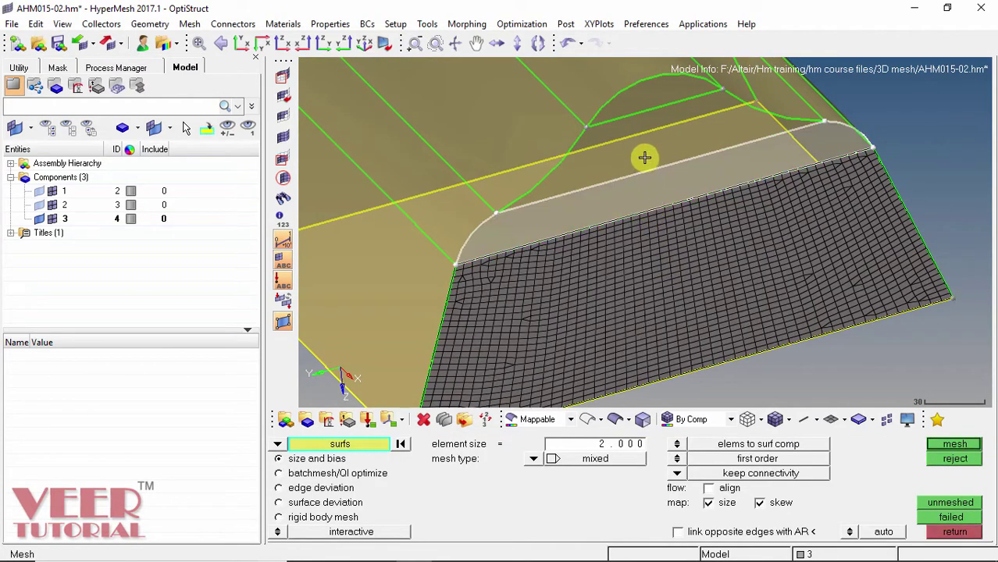
left_click(644, 154)
left_click(645, 98)
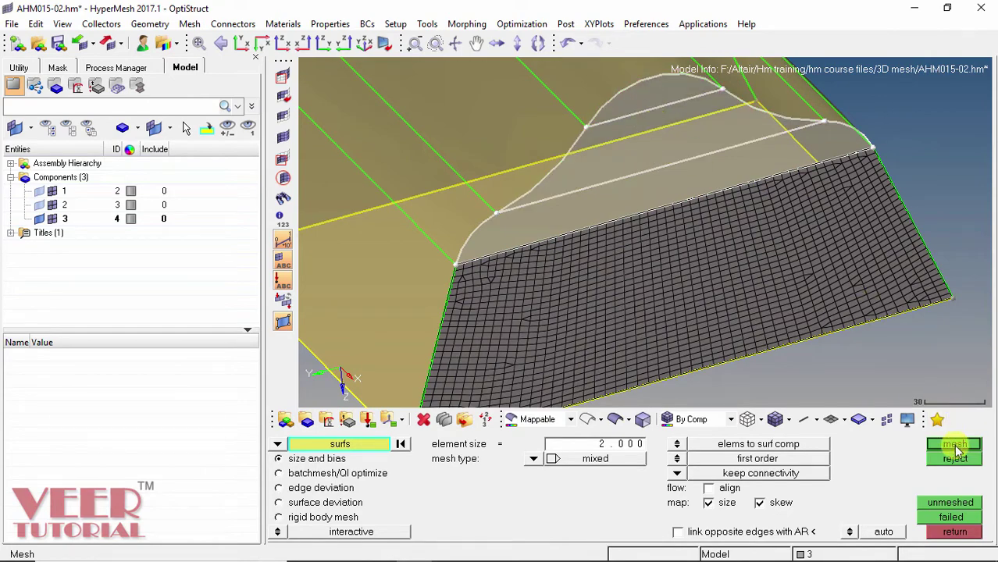
left_click(955, 445)
Set the edge density of the straight split line just above the trapezoid to 45 and remesh the regions.
scroll(663, 158, "up", 3)
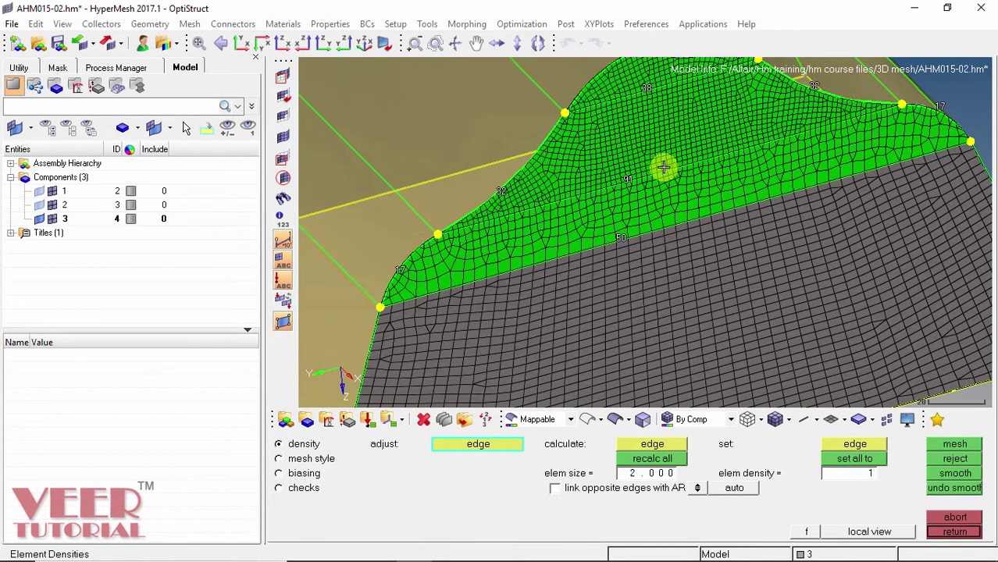
scroll(665, 168, "down", 3)
scroll(667, 178, "up", 2)
left_click(616, 178)
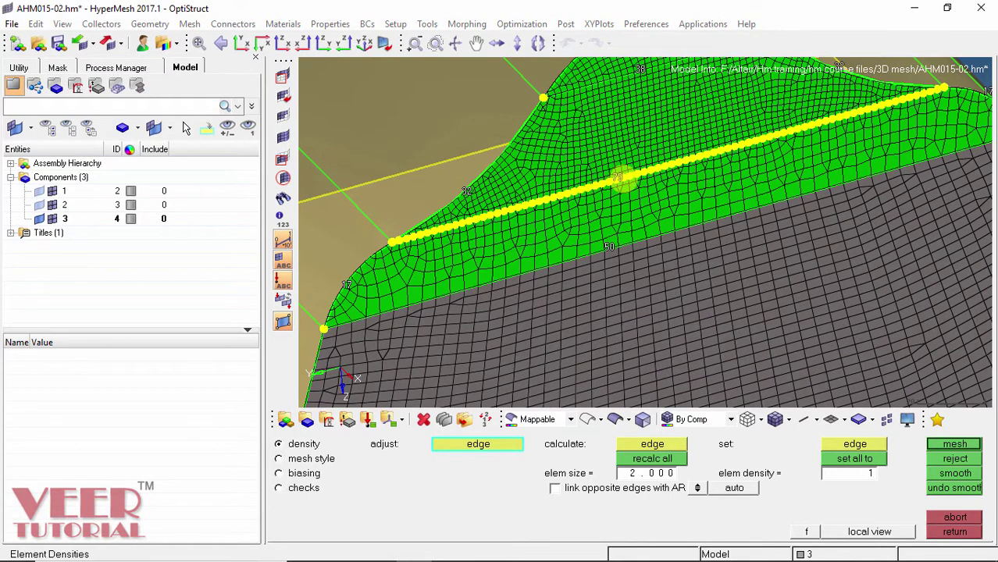
right_click(617, 178)
right_click(617, 178)
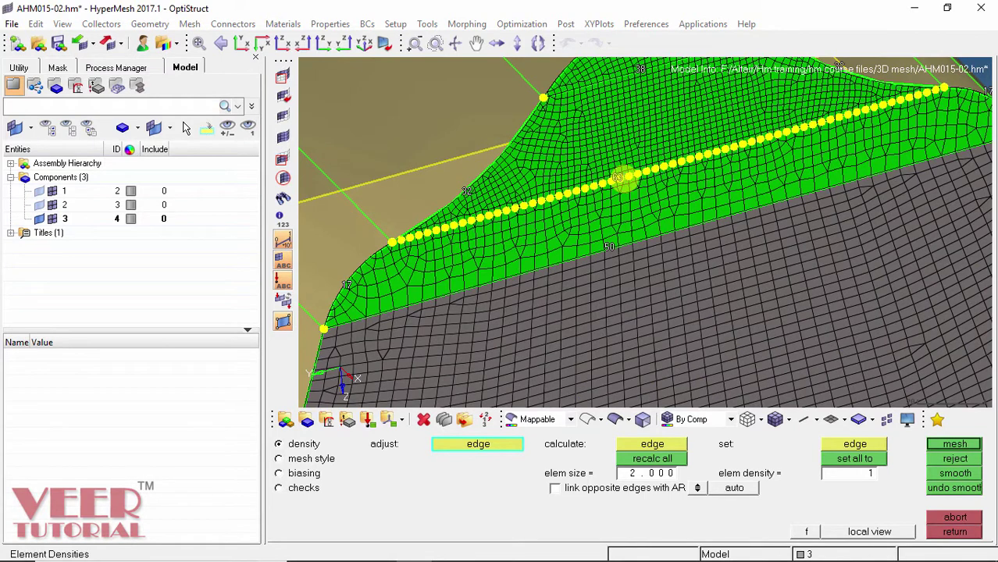
right_click(616, 178)
right_click(617, 178)
right_click(617, 178)
right_click(617, 178)
right_click(617, 178)
right_click(617, 178)
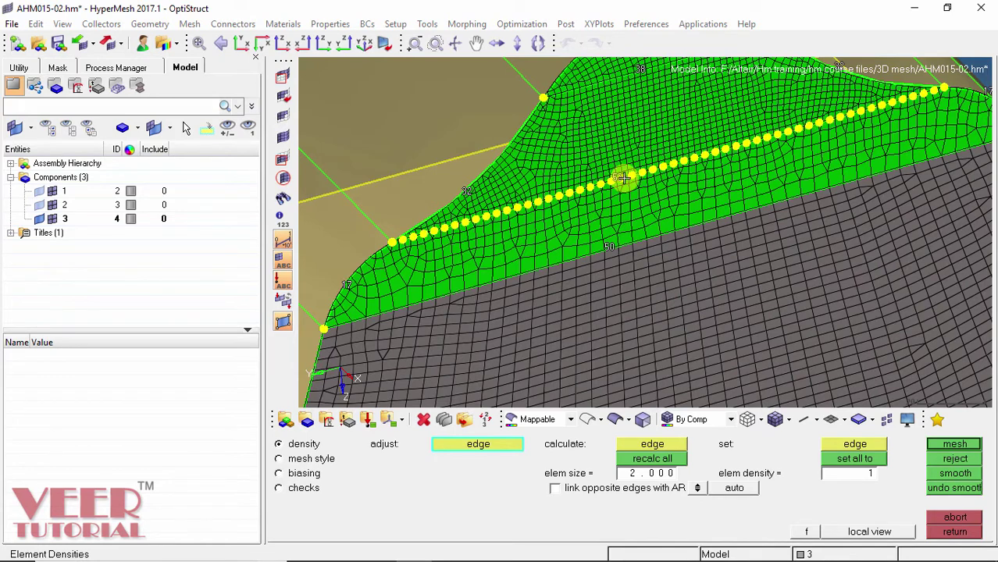
right_click(616, 178)
right_click(616, 178)
middle_click(625, 200)
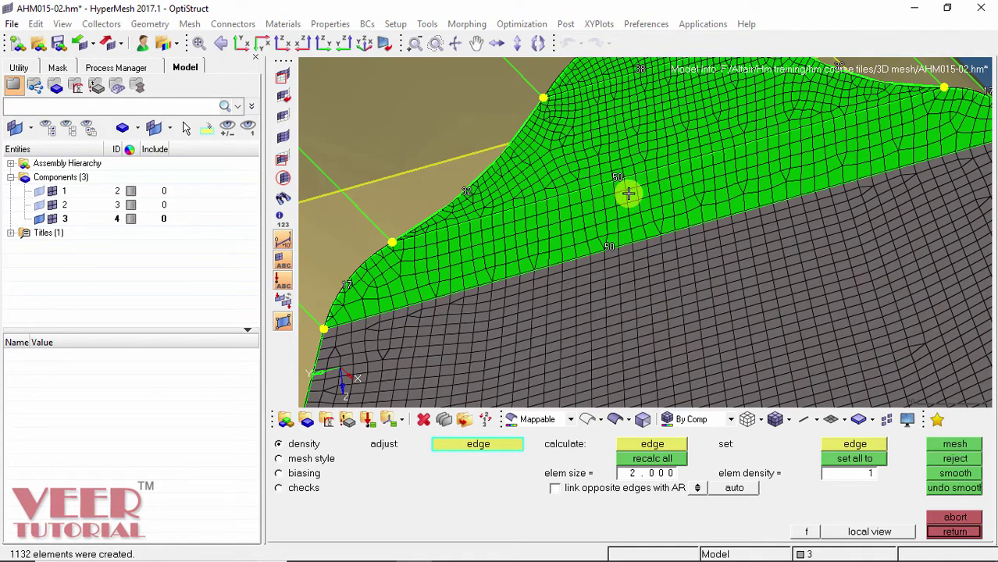
right_click(611, 176)
right_click(611, 177)
right_click(611, 176)
right_click(611, 177)
right_click(612, 177)
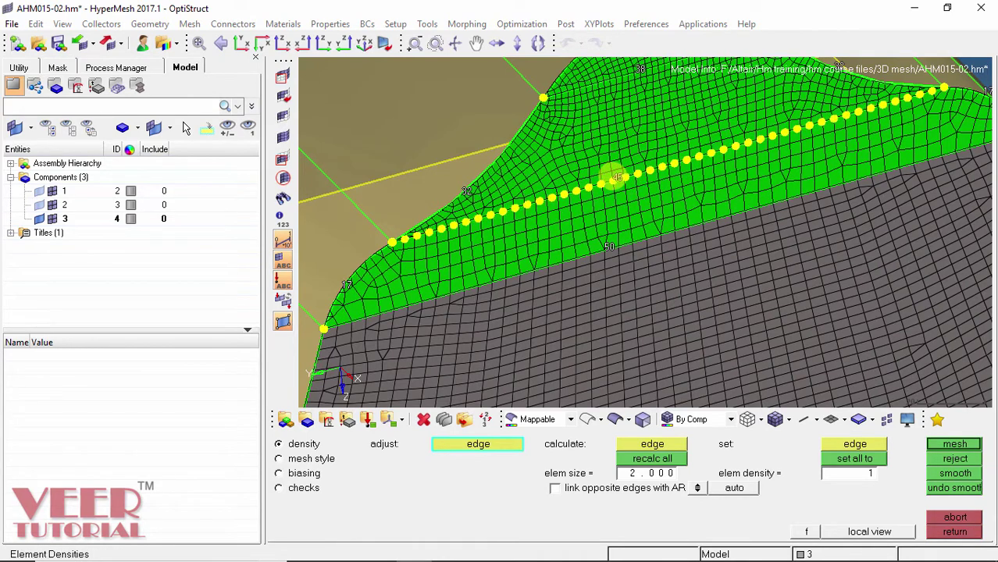
middle_click(637, 191)
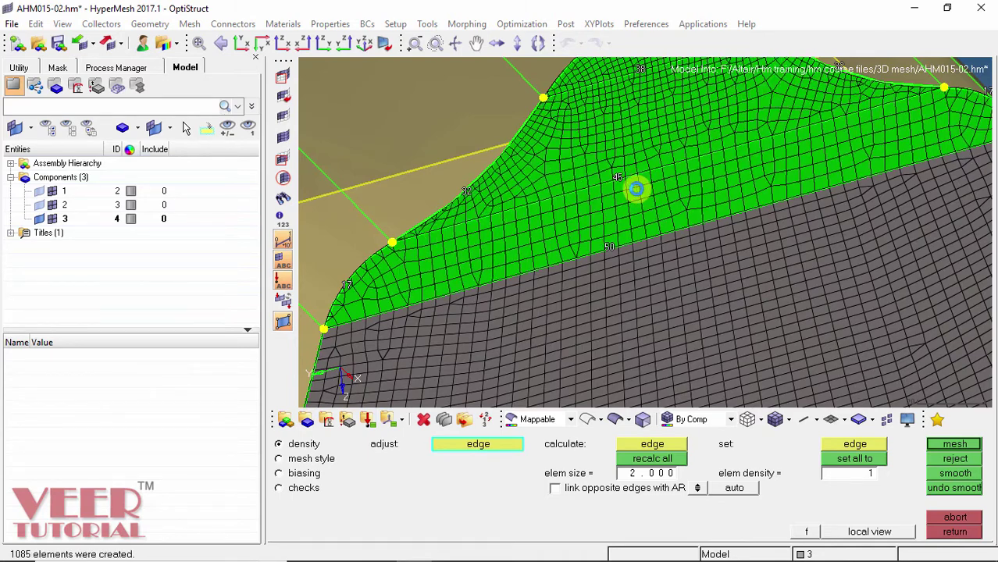
Set the density of the short curve at the +Y end of the lowest curved region to 10 and remesh.
left_click_drag(628, 196, 802, 185, "ctrl")
scroll(476, 254, "up", 4)
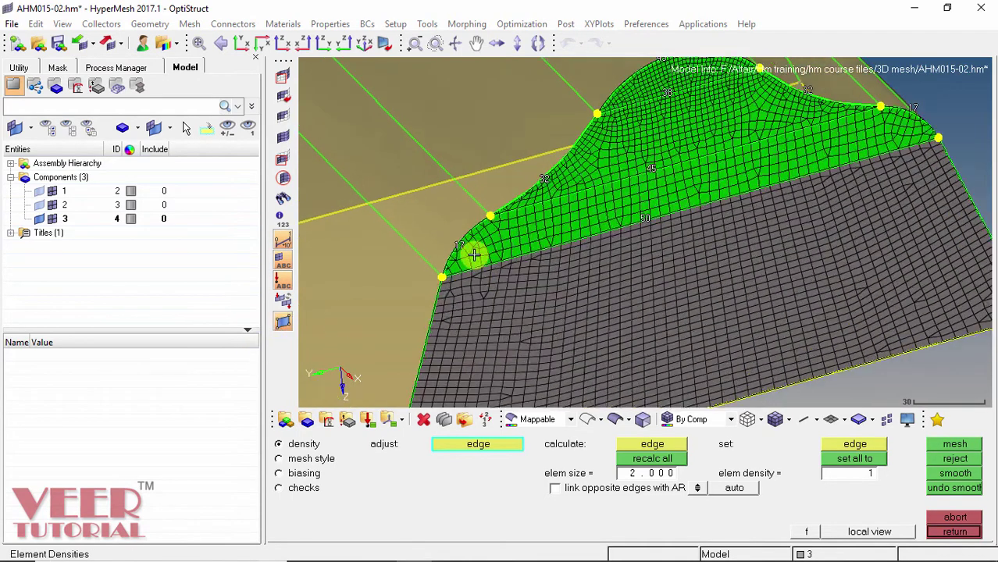
right_click(444, 238)
right_click(444, 238)
right_click(444, 239)
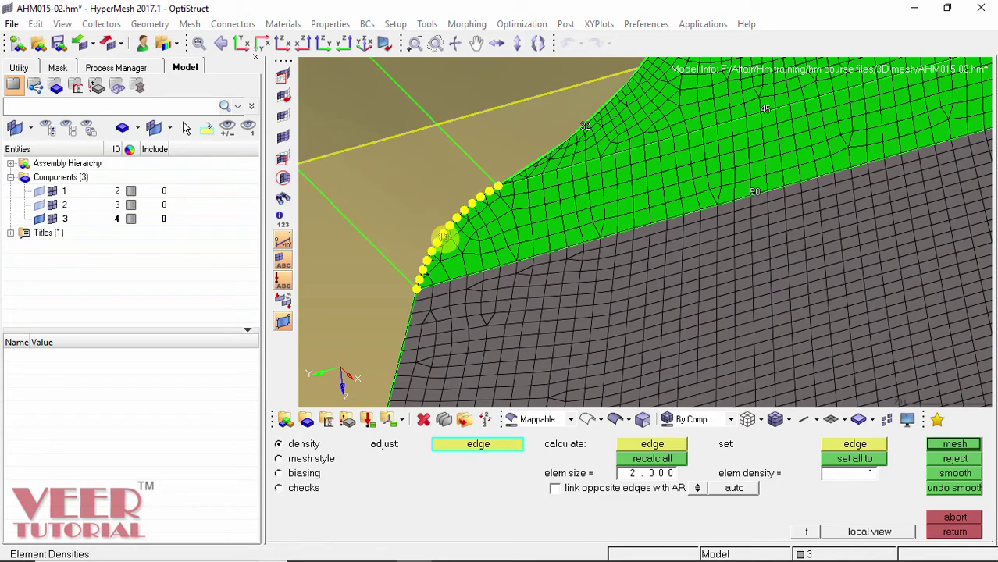
right_click(444, 238)
right_click(444, 239)
right_click(445, 238)
middle_click(461, 246)
Set the density of the matching short curve at the opposite end of that region to 10 and remesh.
scroll(473, 262, "down", 4)
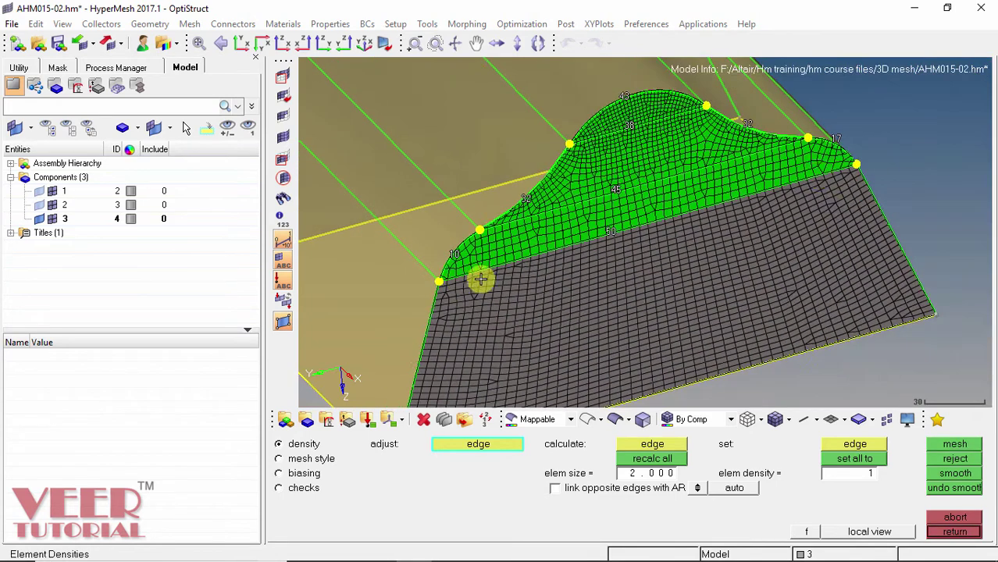
left_click(835, 141)
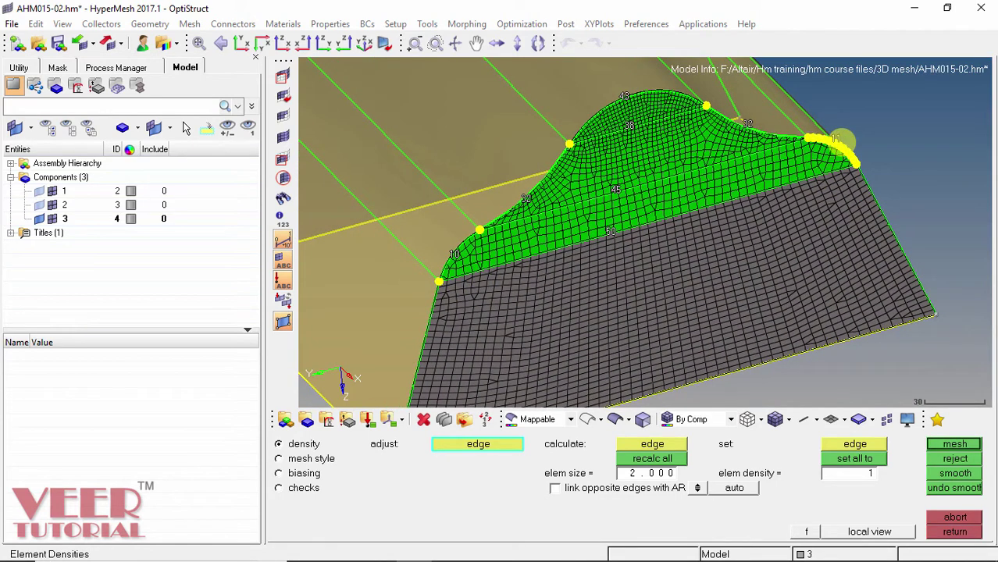
right_click(835, 156)
middle_click(831, 156)
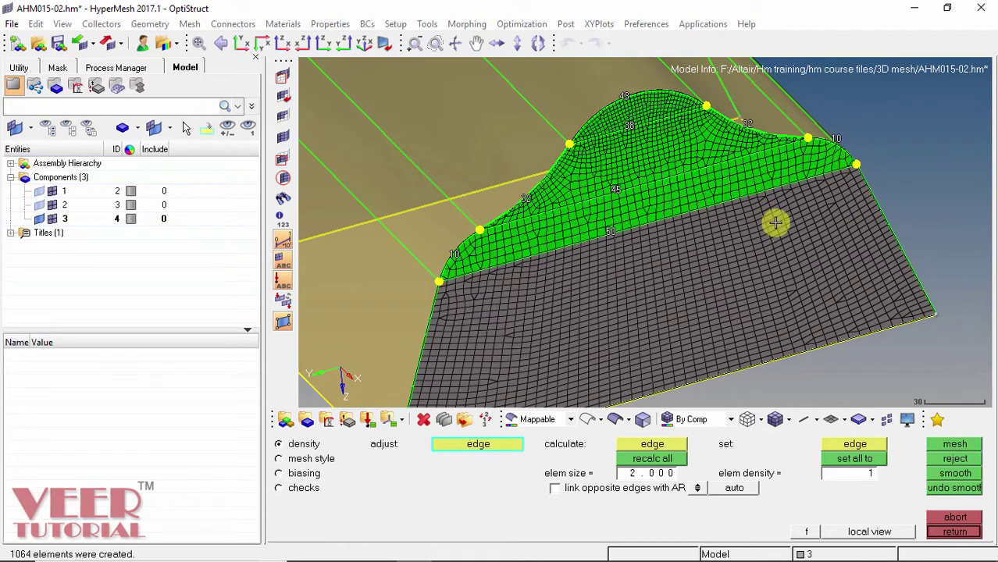
Set the edge density to 15 on both curved sides of the middle end-face region.
scroll(614, 194, "up", 2)
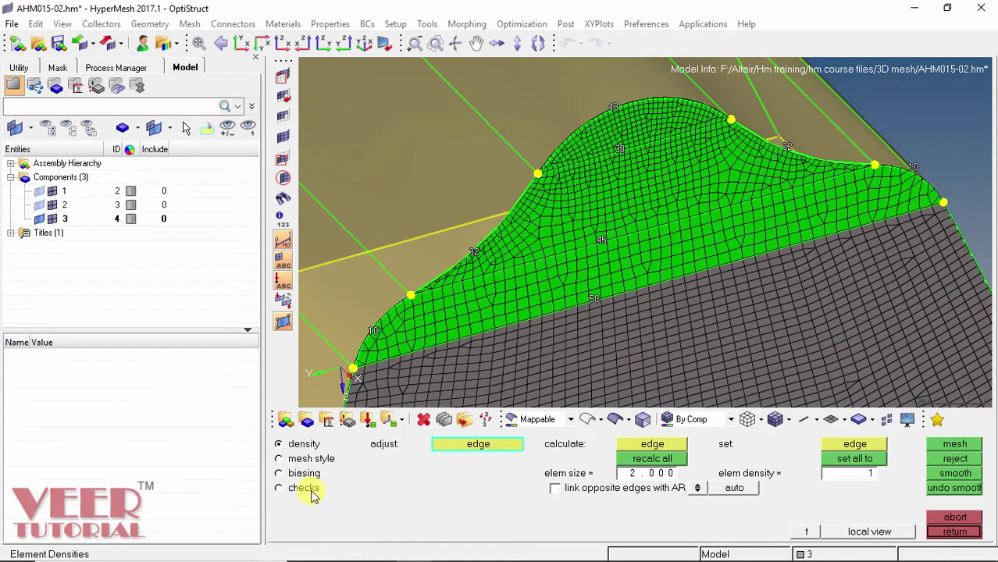
left_click(474, 250)
right_click(474, 250)
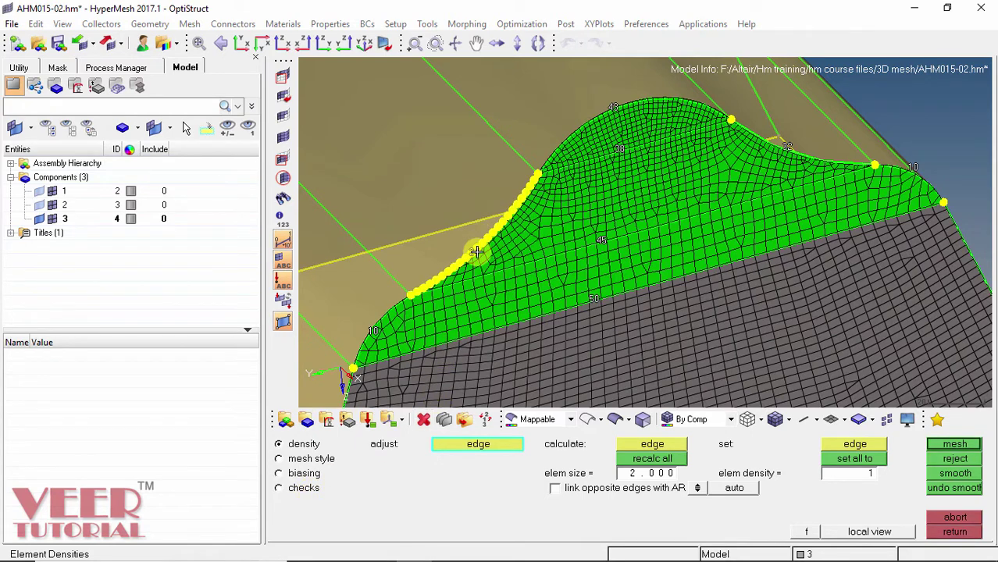
right_click(787, 148)
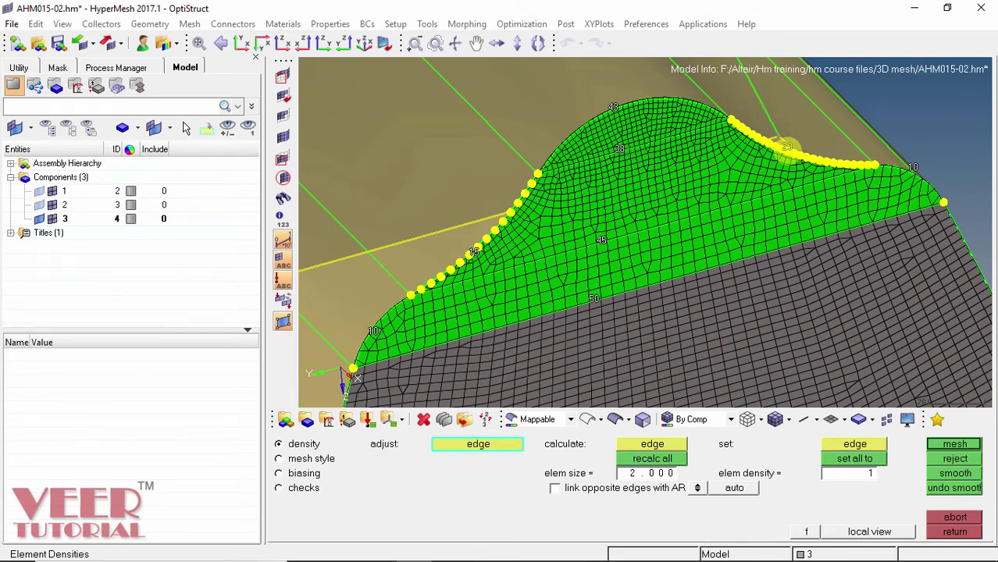
right_click(783, 147)
right_click(782, 148)
right_click(781, 148)
right_click(779, 149)
right_click(777, 149)
right_click(776, 150)
right_click(774, 150)
right_click(773, 151)
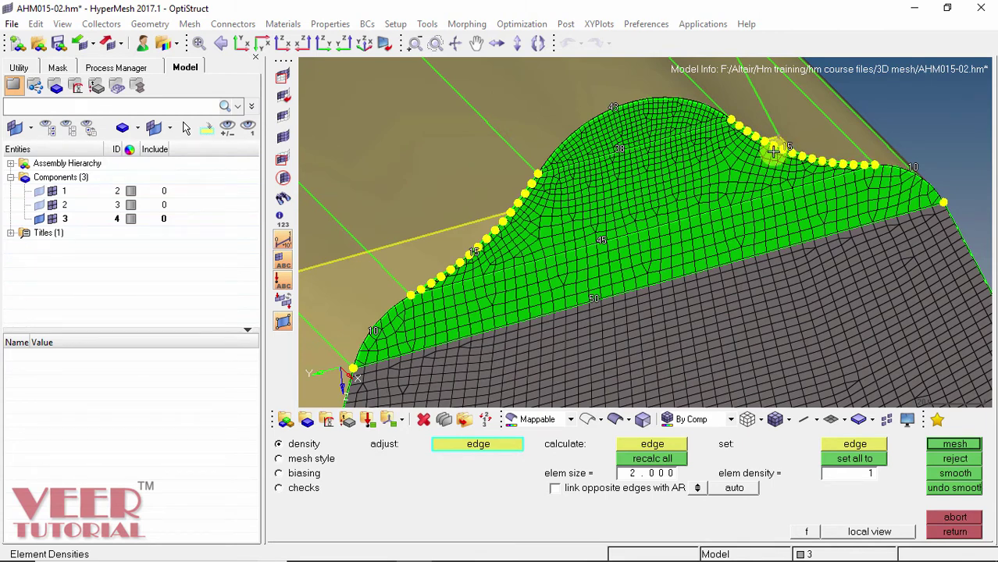
Set the edge density of the straight split line below the end face's top arc to 25 and remesh.
left_click(621, 148)
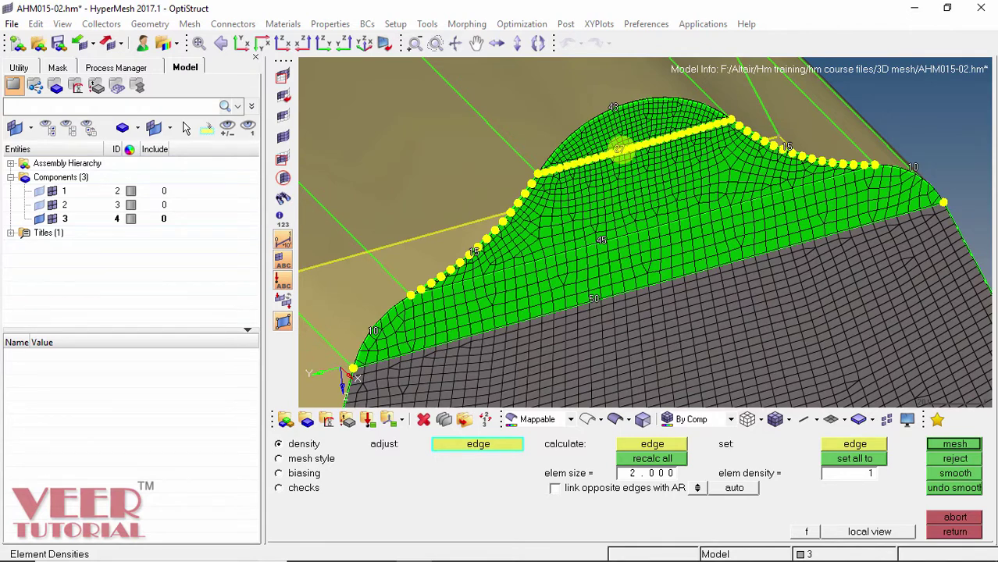
right_click(621, 149)
right_click(619, 149)
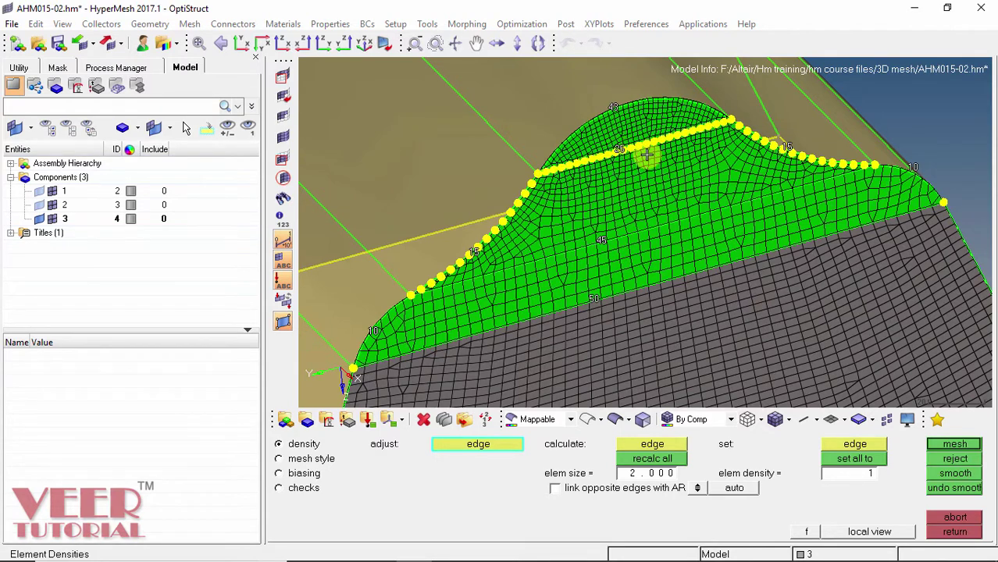
middle_click(647, 155)
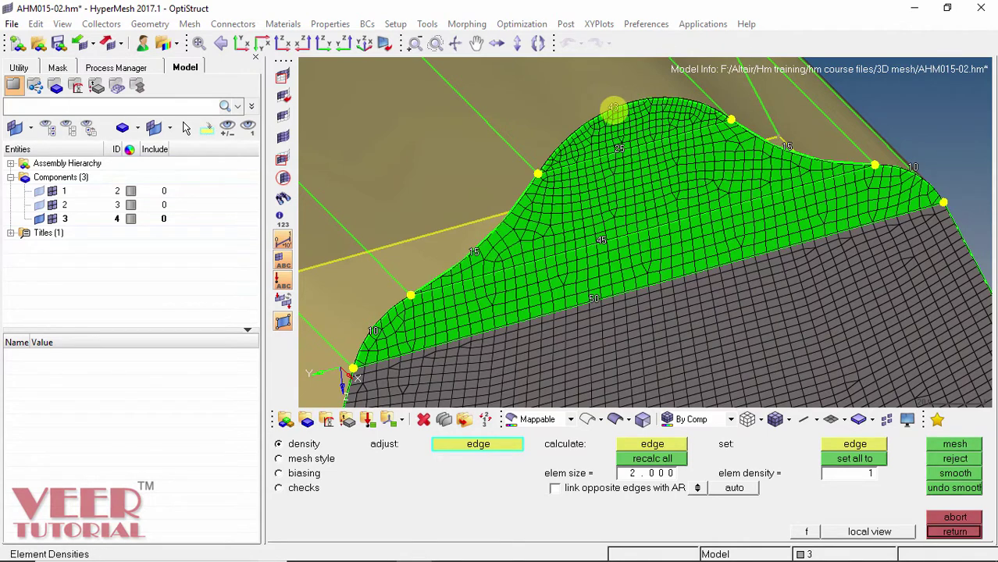
Set the edge density of the end face's top arc to 25 and remesh the regions.
left_click(614, 109)
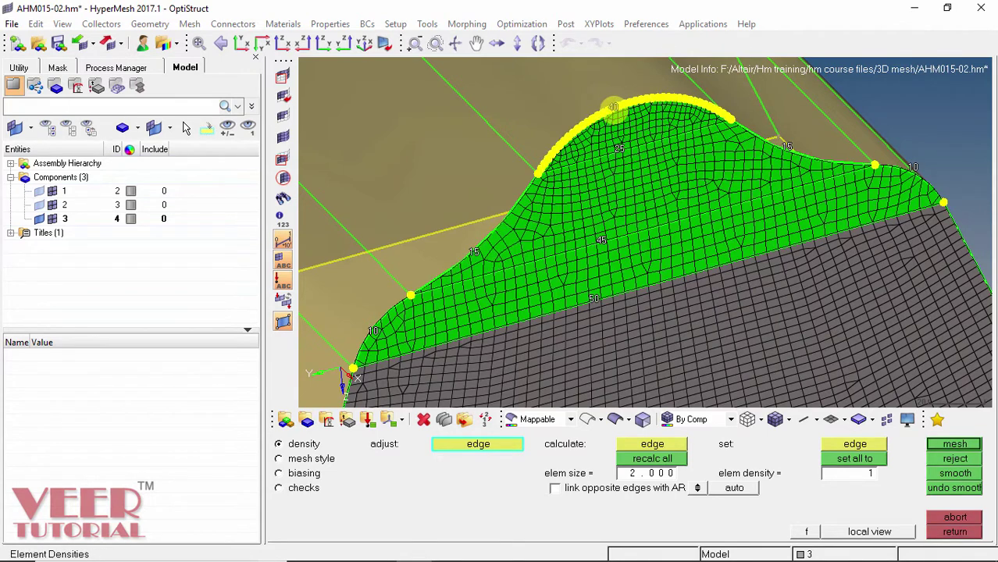
right_click(614, 109)
right_click(614, 109)
right_click(613, 108)
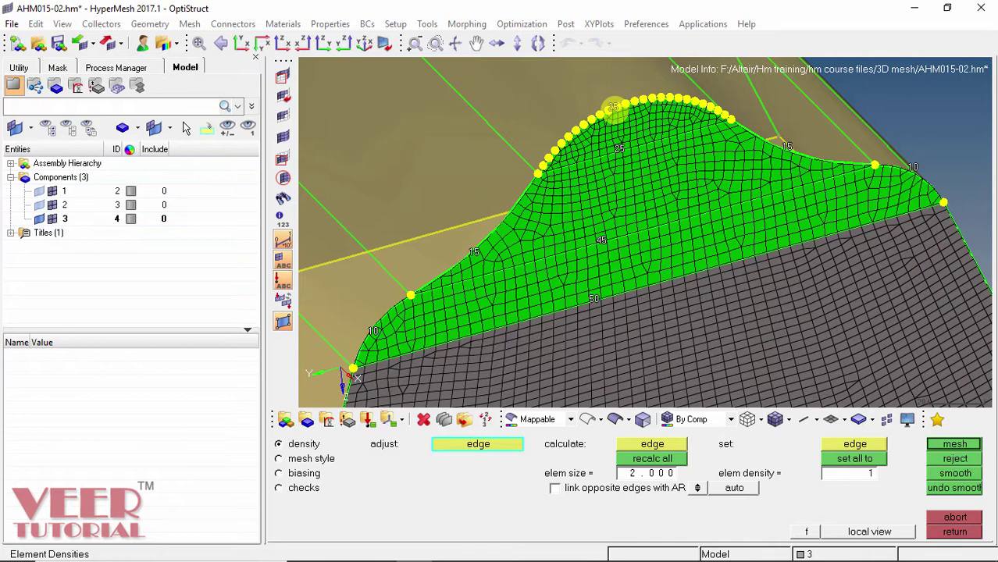
middle_click(621, 122)
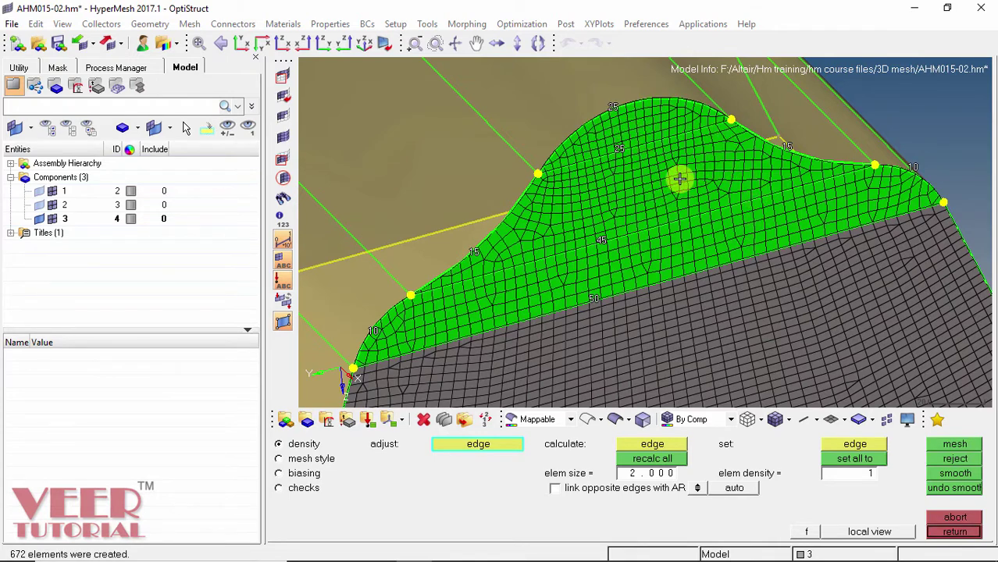
Check the remeshed end-face elements for jacobian below 0.700 and accept the mesh.
left_click(310, 488)
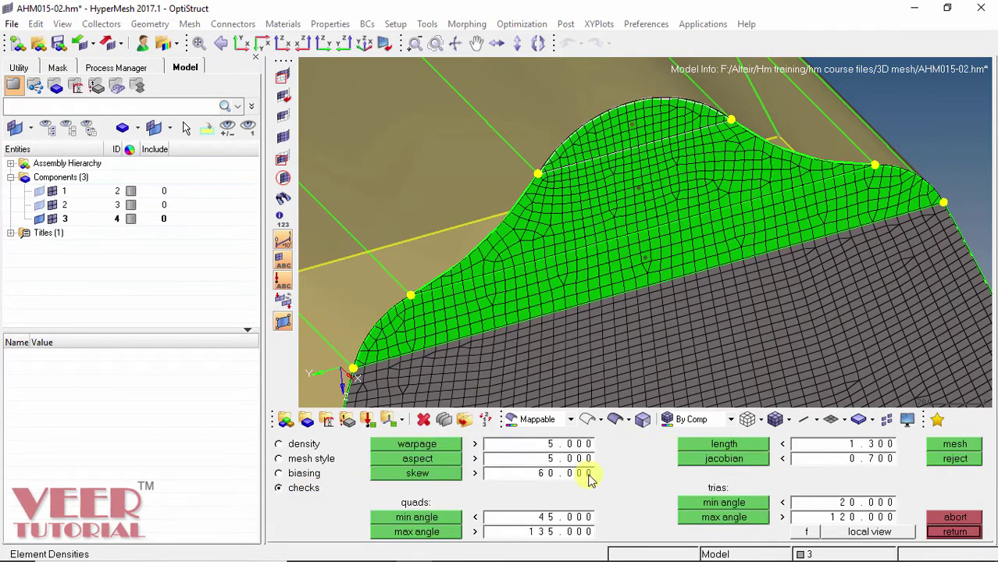
left_click(726, 460)
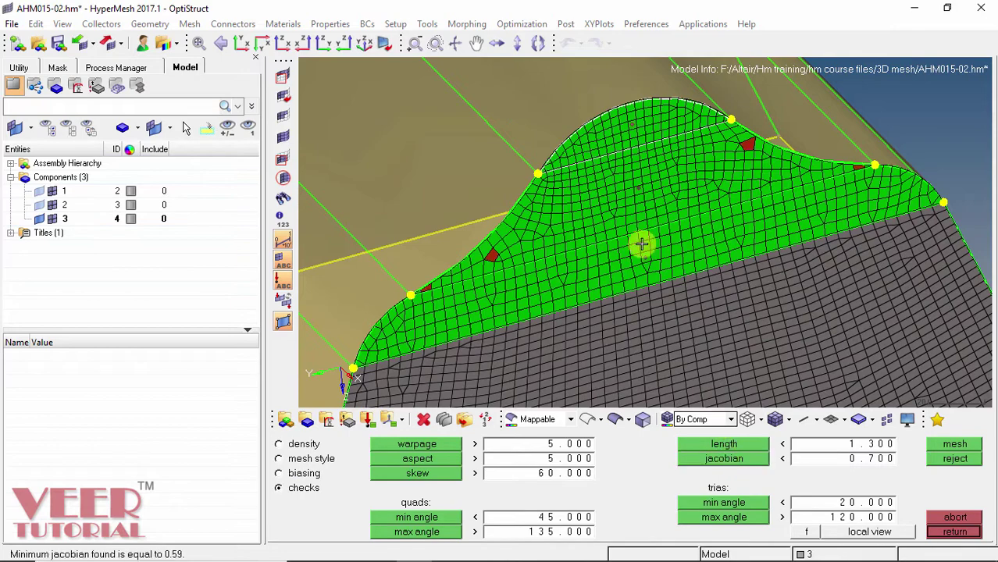
scroll(655, 213, "up", 2)
scroll(554, 161, "down", 2)
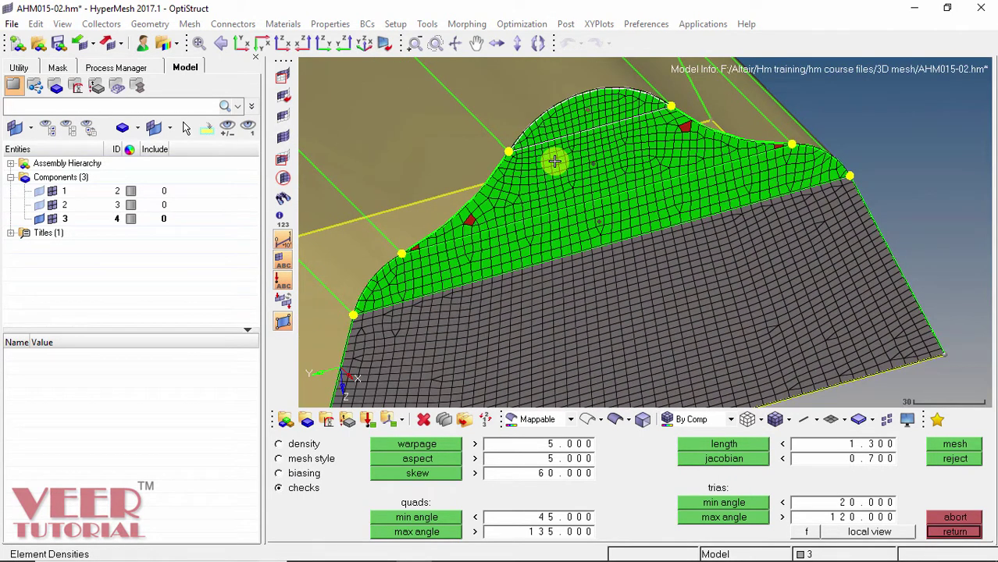
left_click(954, 532)
Set up a Solid Map line drag using all end-face elements selected by face and the straight lengthwise edge above the flat side as path.
left_click_drag(726, 234, 588, 300, "ctrl")
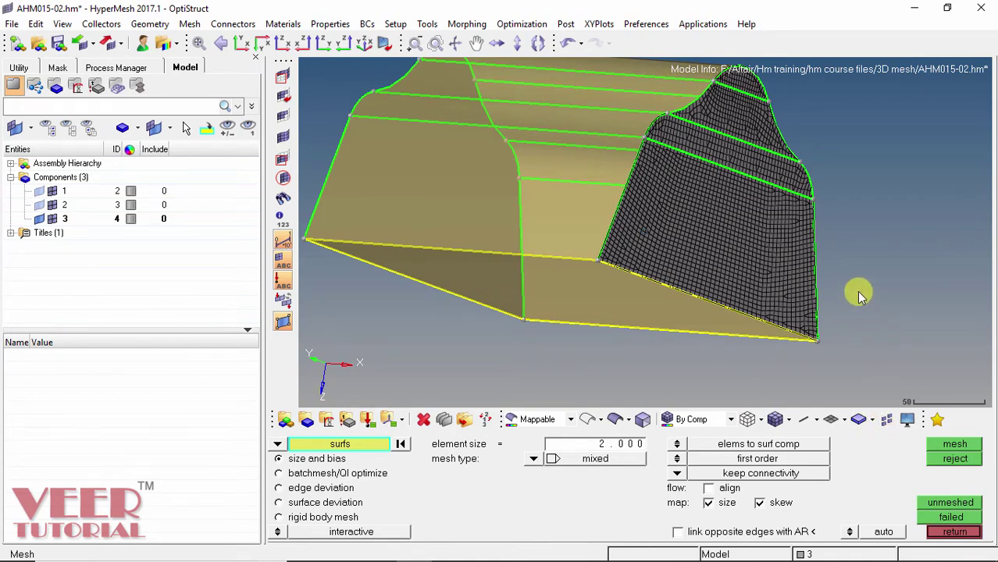
left_click(954, 532)
left_click(936, 488)
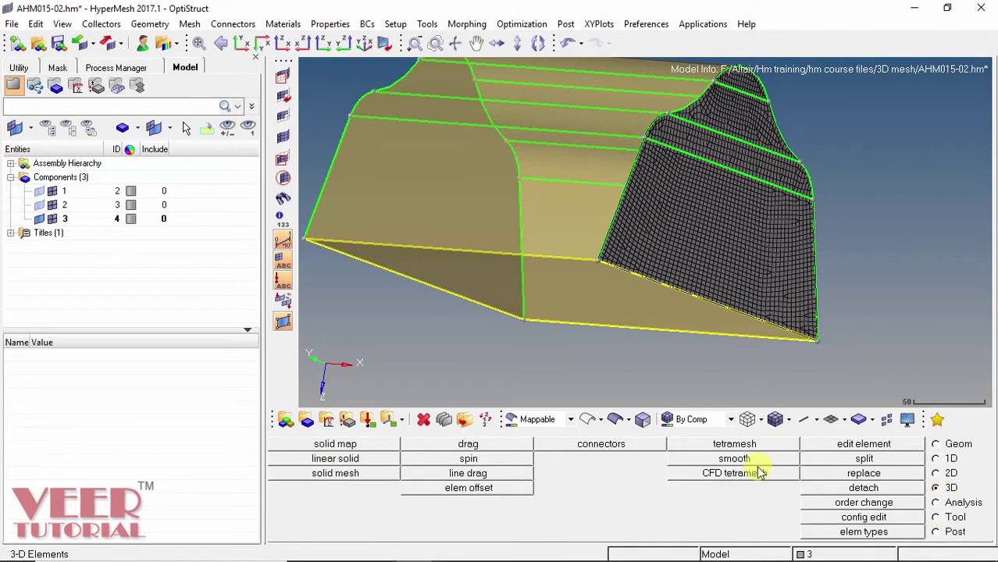
left_click(356, 445)
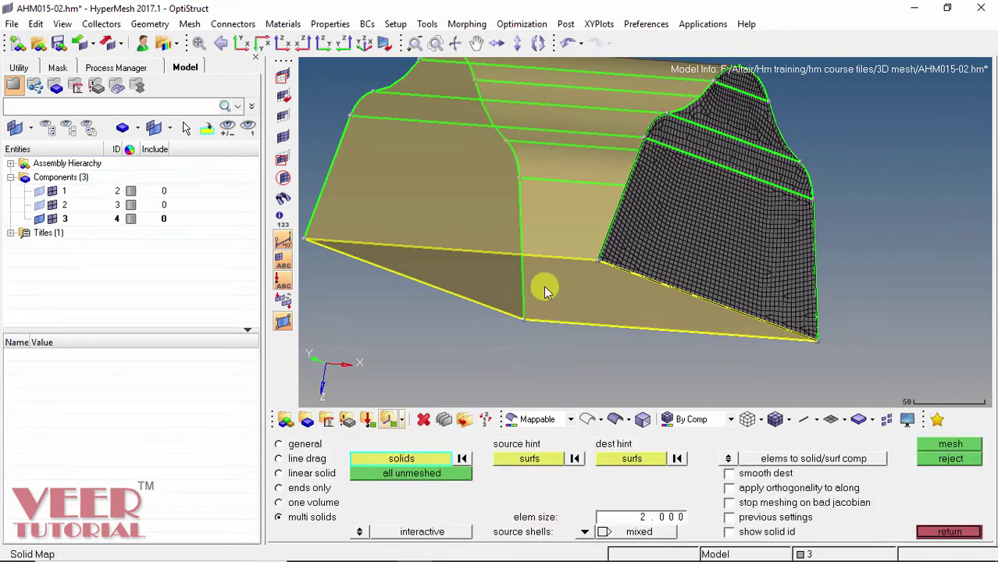
left_click_drag(512, 250, 478, 370, "ctrl")
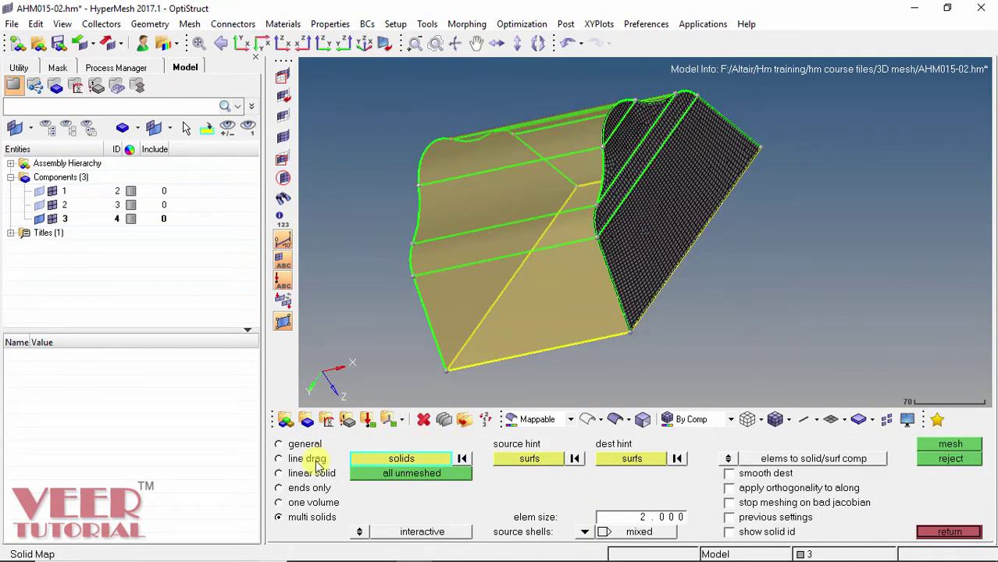
left_click(317, 462)
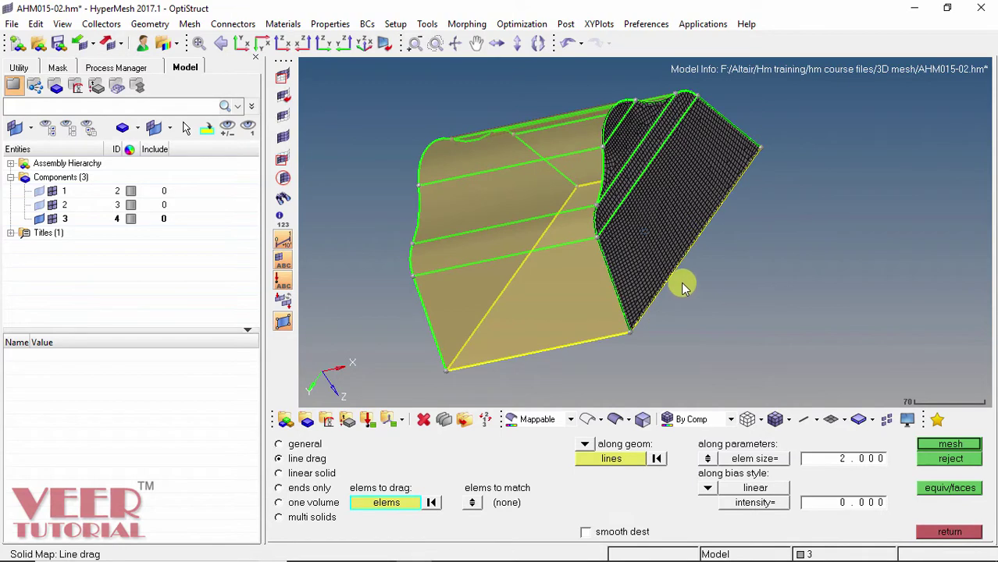
scroll(669, 230, "up", 2)
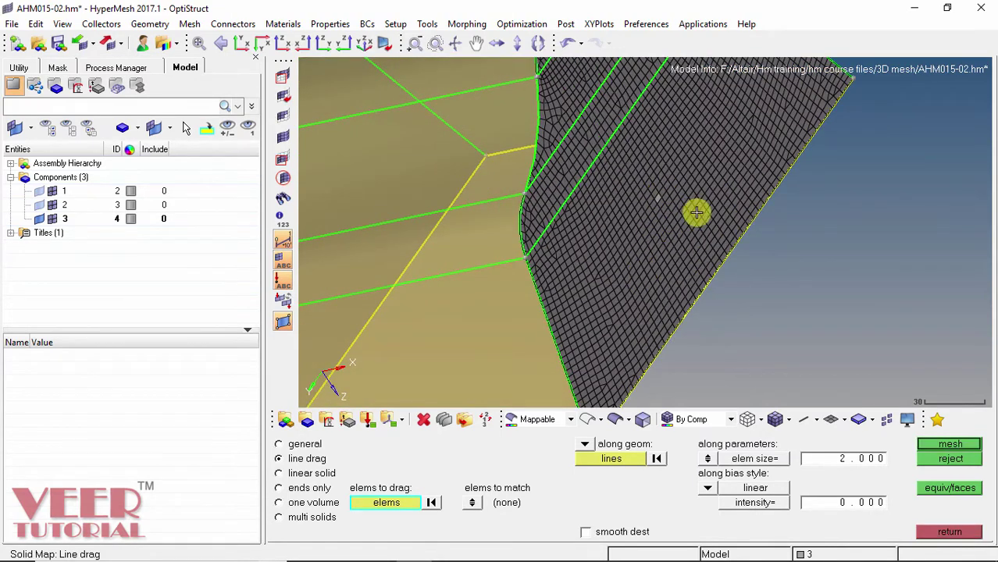
left_click(388, 503)
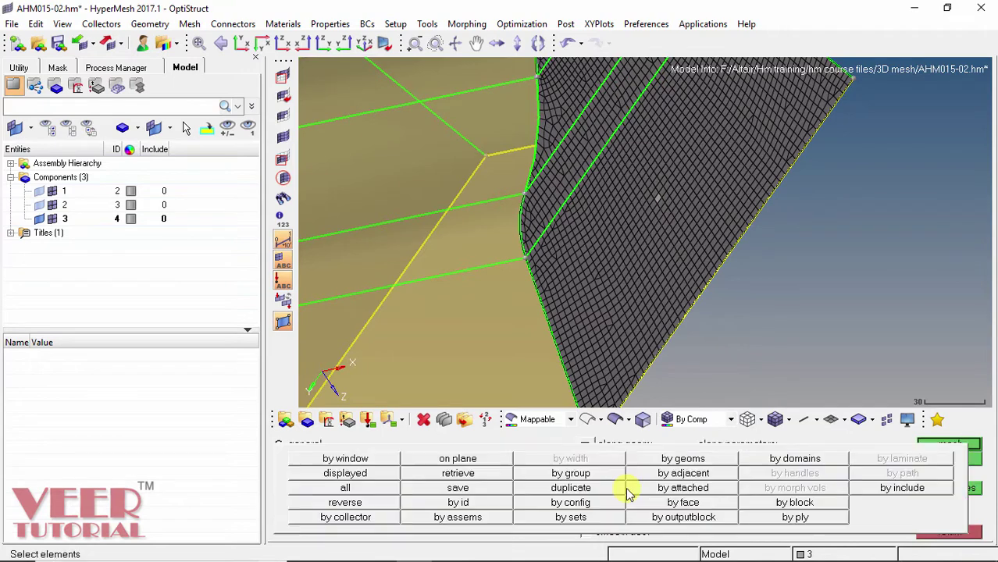
left_click(684, 504)
scroll(627, 250, "down", 4)
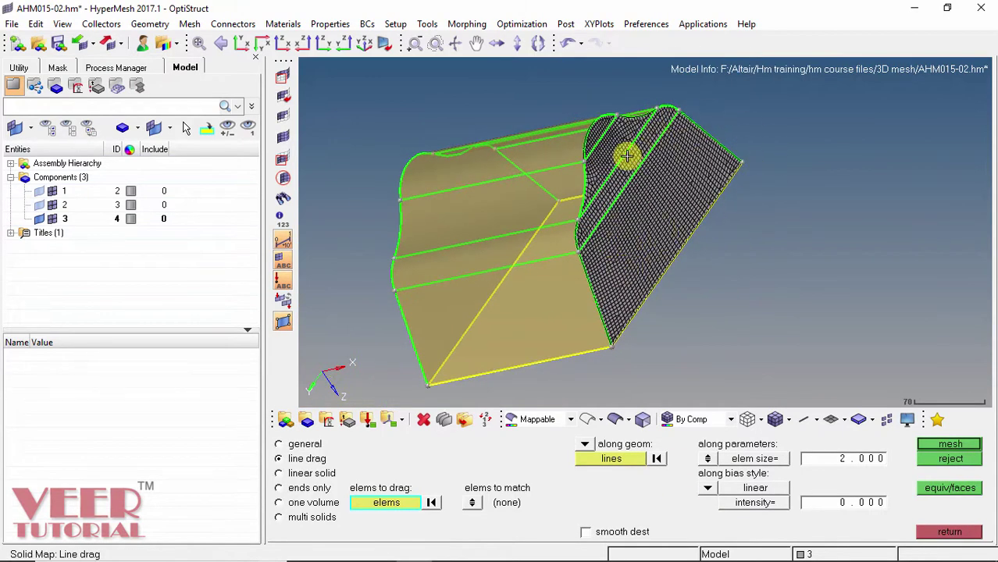
left_click(611, 460)
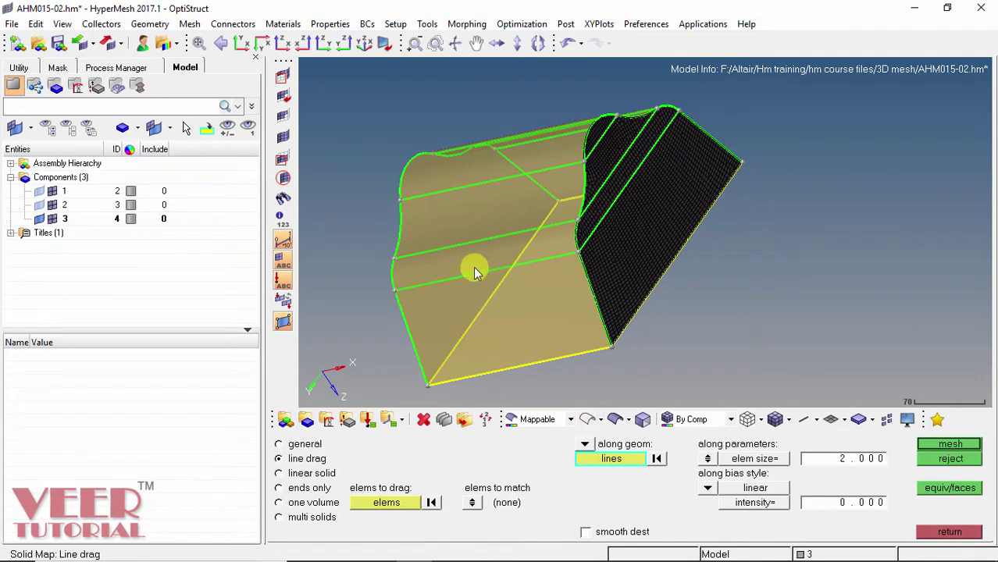
scroll(472, 267, "up", 2)
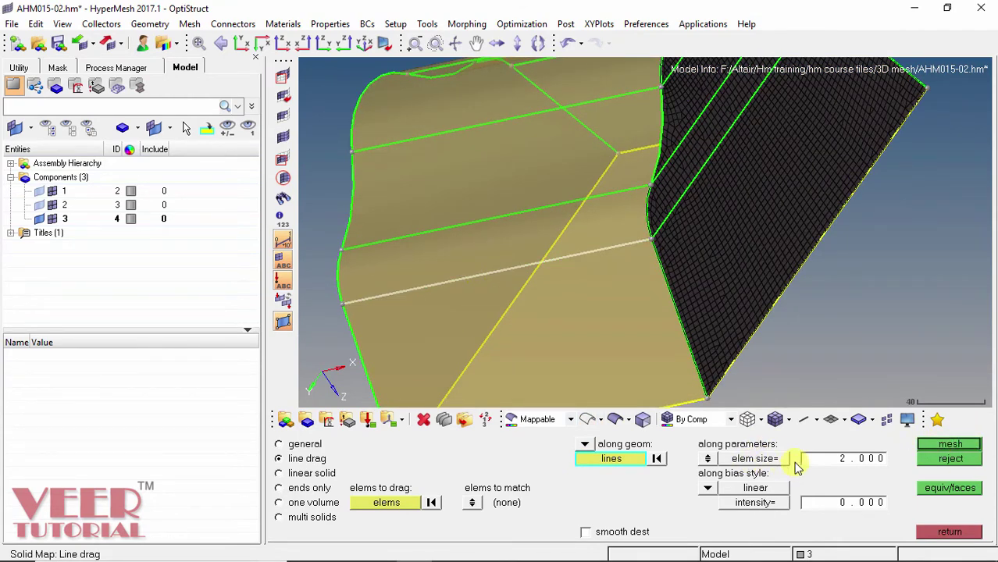
Try a line-drag solid mesh with an element size of 2.000 along the path, and reject it.
left_click(948, 444)
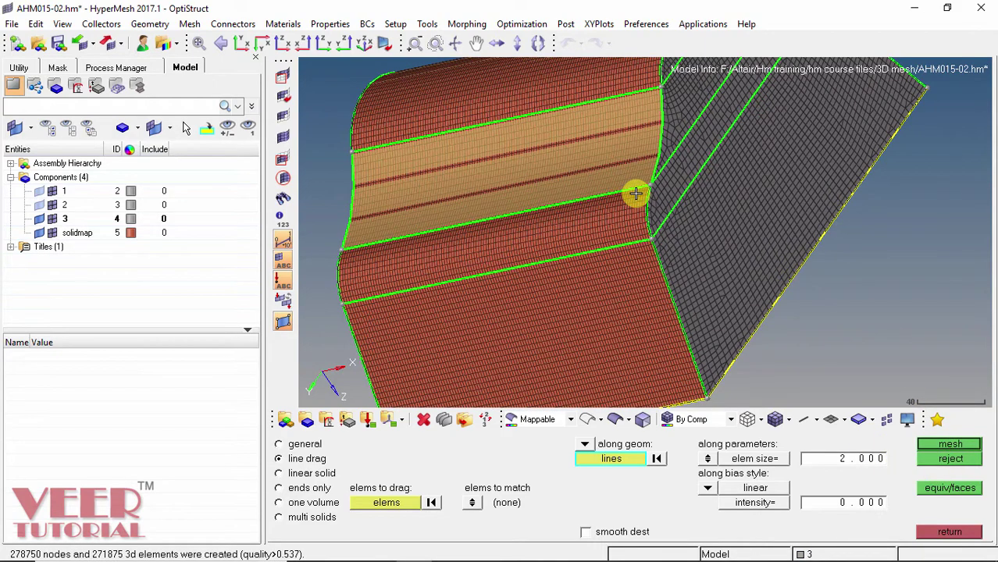
scroll(635, 194, "down", 3)
left_click_drag(619, 205, 659, 147, "ctrl")
left_click_drag(570, 139, 541, 279, "ctrl")
scroll(611, 251, "up", 4)
scroll(612, 240, "down", 2)
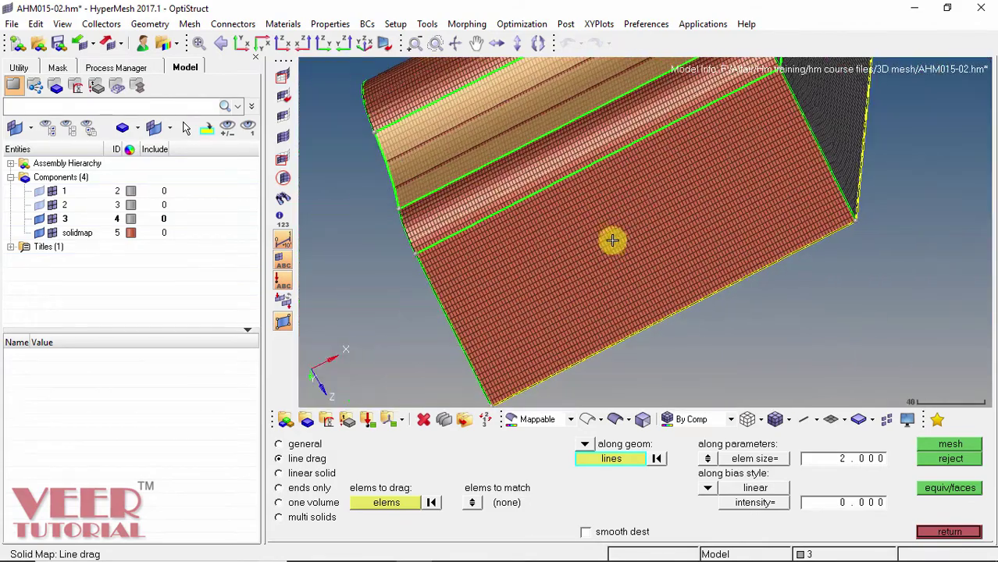
left_click(950, 458)
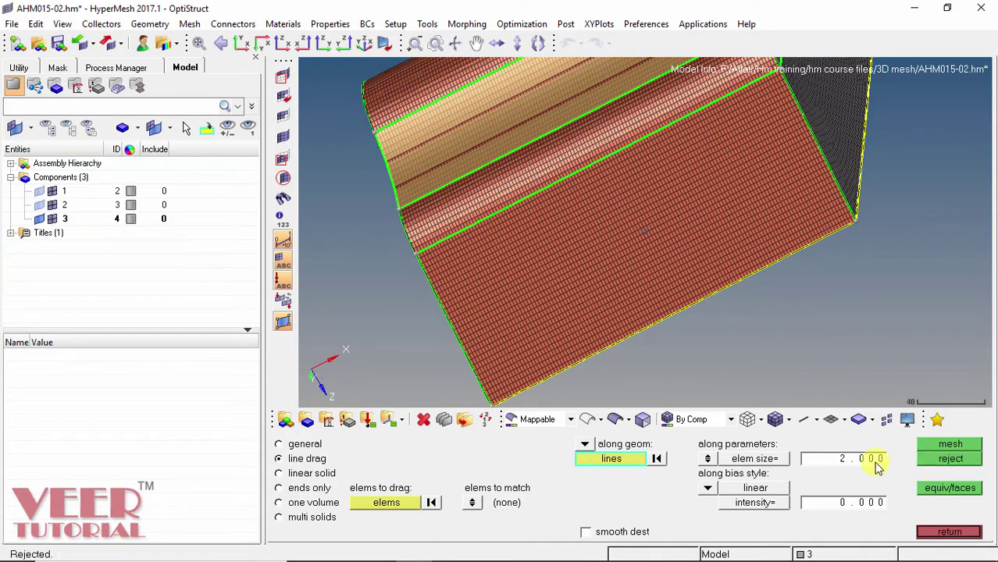
Set the element size along the drag path to 4 and generate the solid mesh of the curved body.
left_click_drag(875, 460, 857, 462)
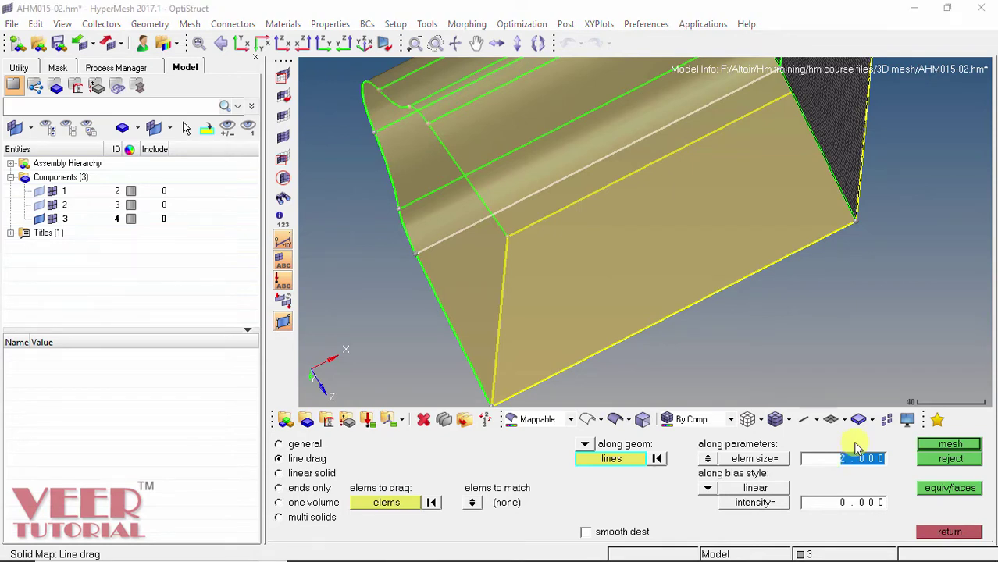
type("4")
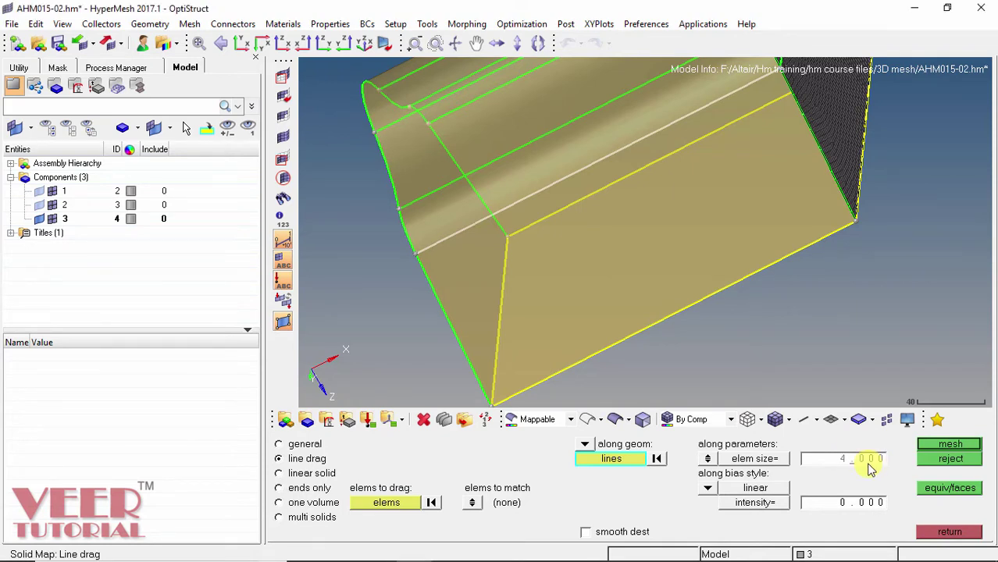
left_click(950, 444)
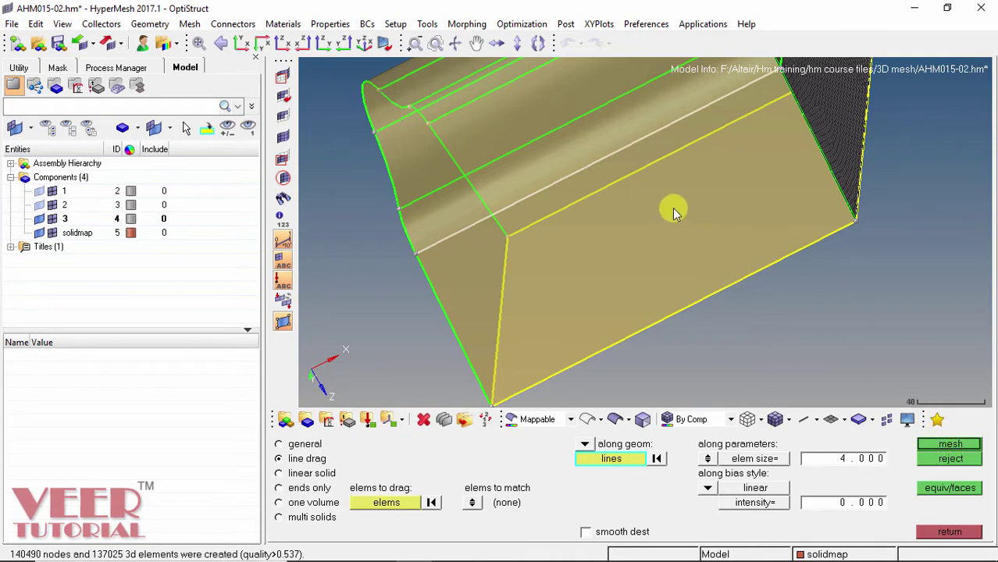
left_click_drag(606, 212, 144, 277, "ctrl")
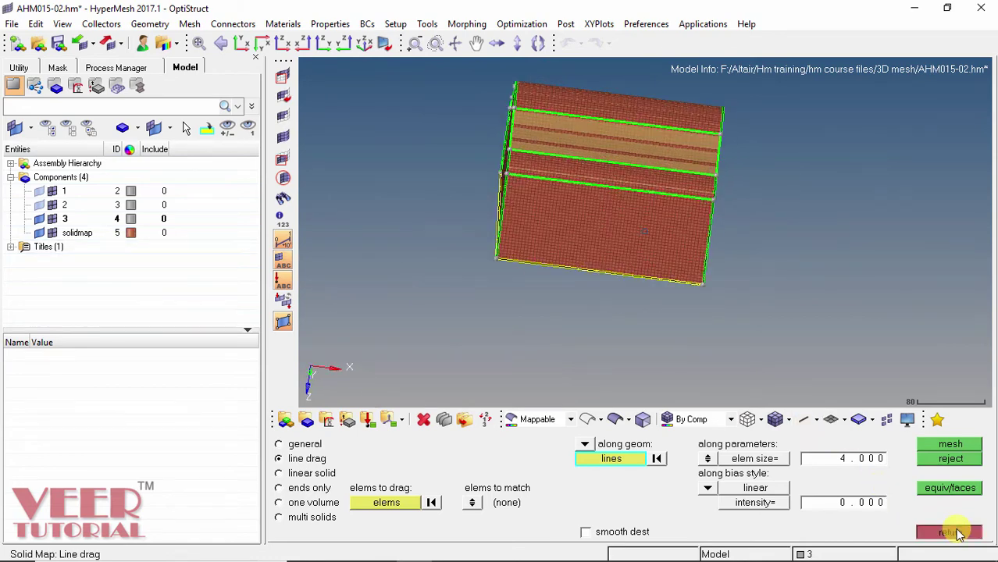
left_click(949, 532)
Display the geometry of components 1 and 2 alongside the meshed curved body.
left_click_drag(742, 194, 555, 260, "ctrl")
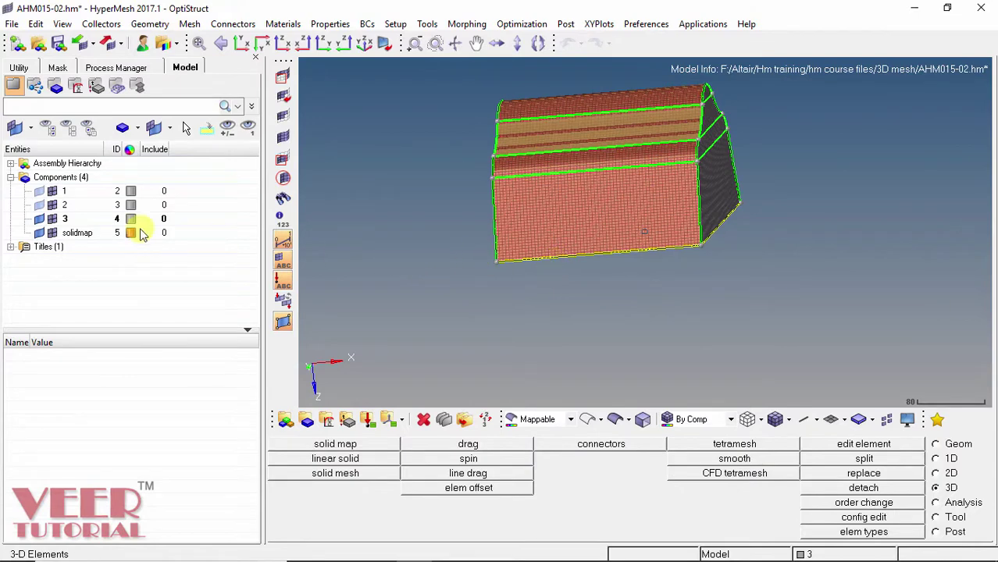
left_click(41, 204)
left_click(40, 192)
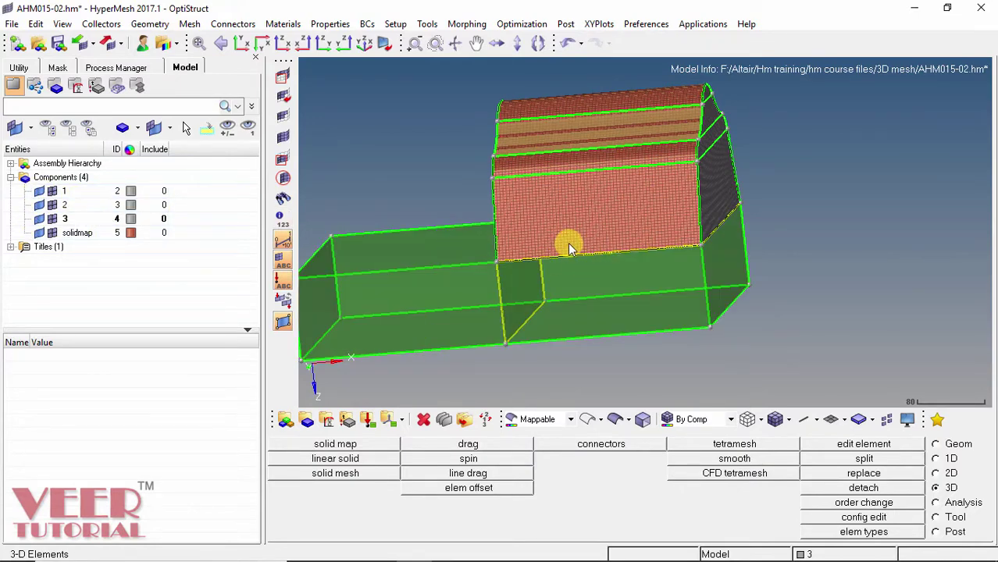
Examine the base blocks and their edges beneath the meshed curved body from several angles.
left_click_drag(684, 234, 699, 159, "ctrl")
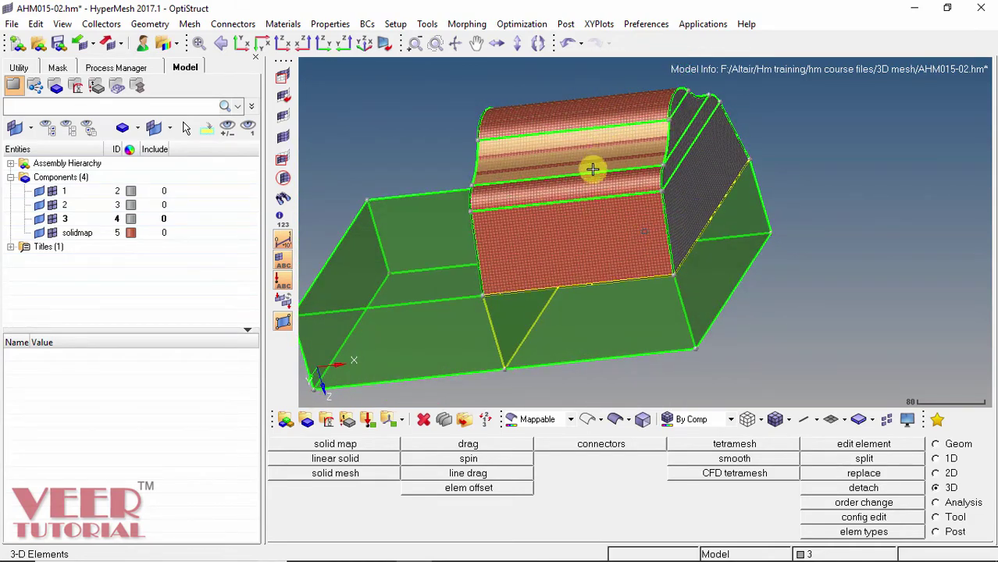
left_click_drag(619, 319, 657, 243, "ctrl")
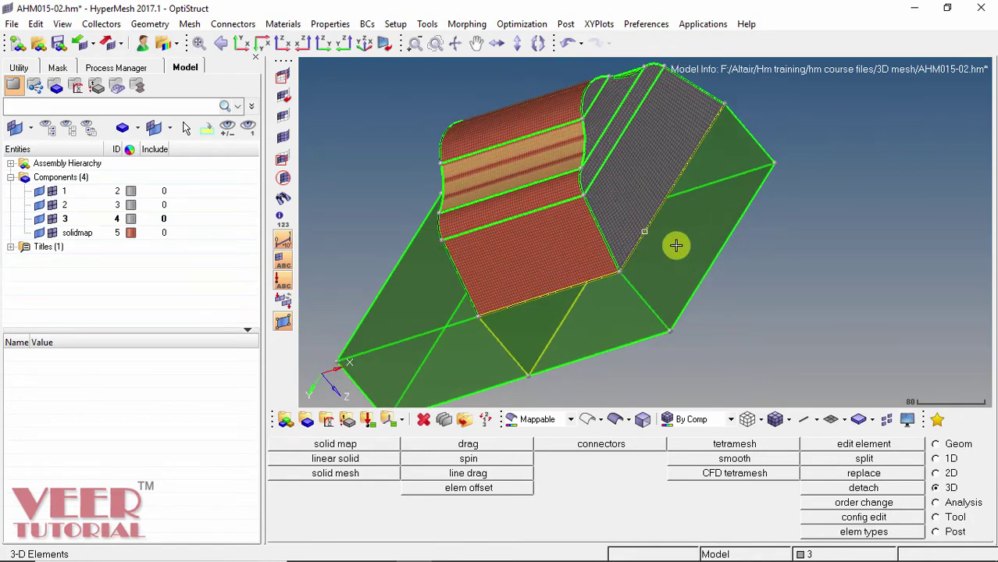
left_click_drag(624, 207, 670, 201, "ctrl")
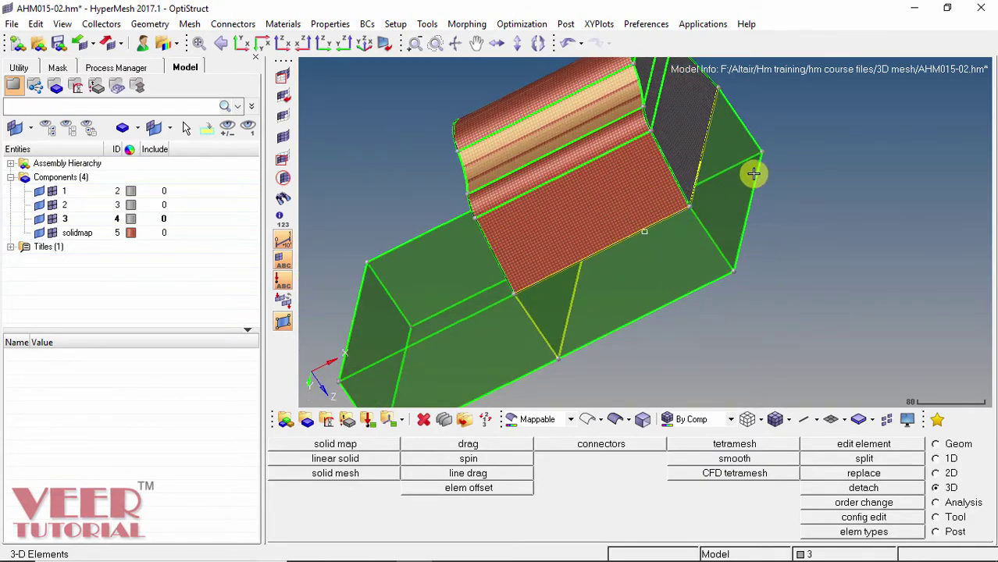
left_click_drag(752, 172, 697, 259, "ctrl")
left_click_drag(693, 308, 598, 316, "ctrl")
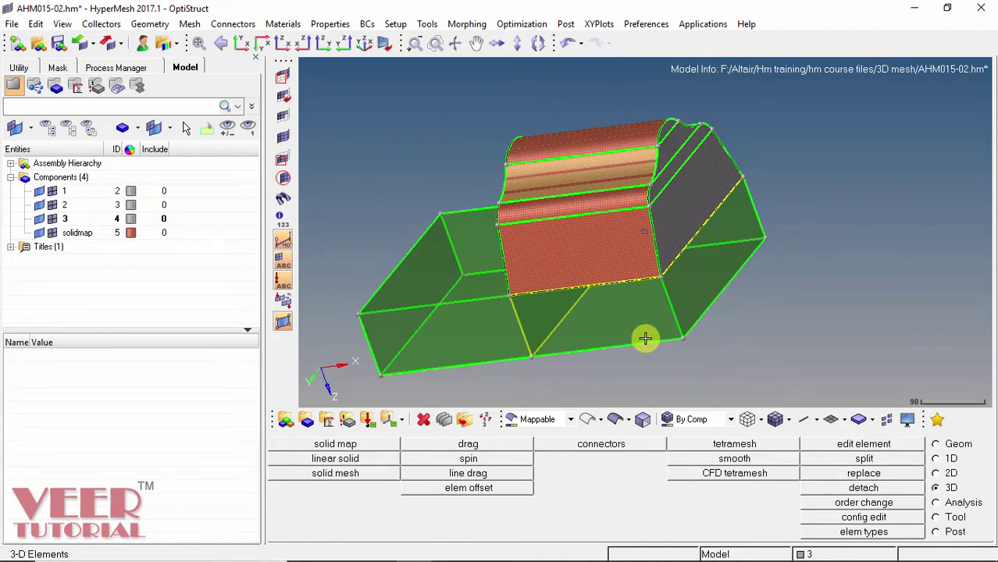
scroll(644, 338, "up", 3)
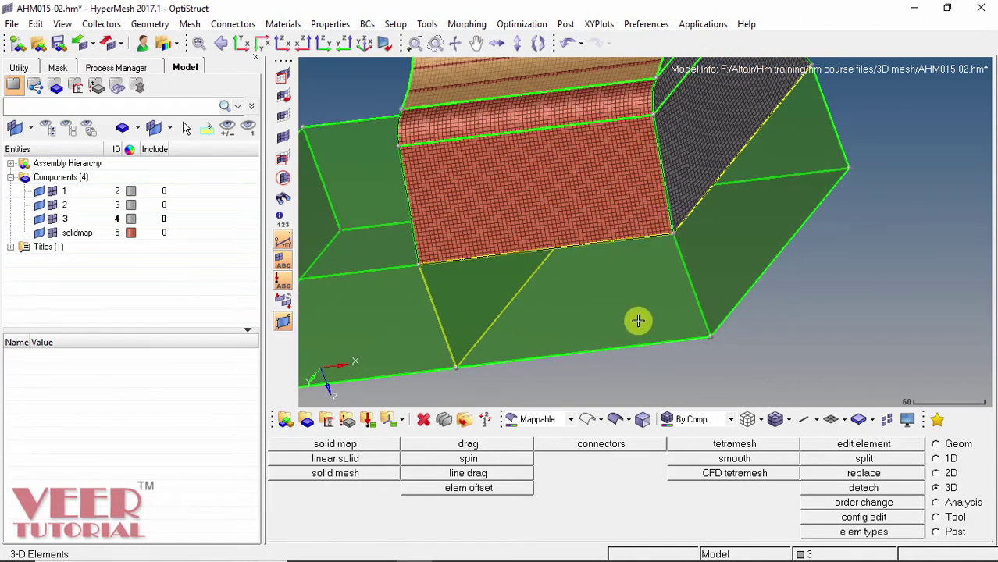
scroll(686, 283, "down", 3)
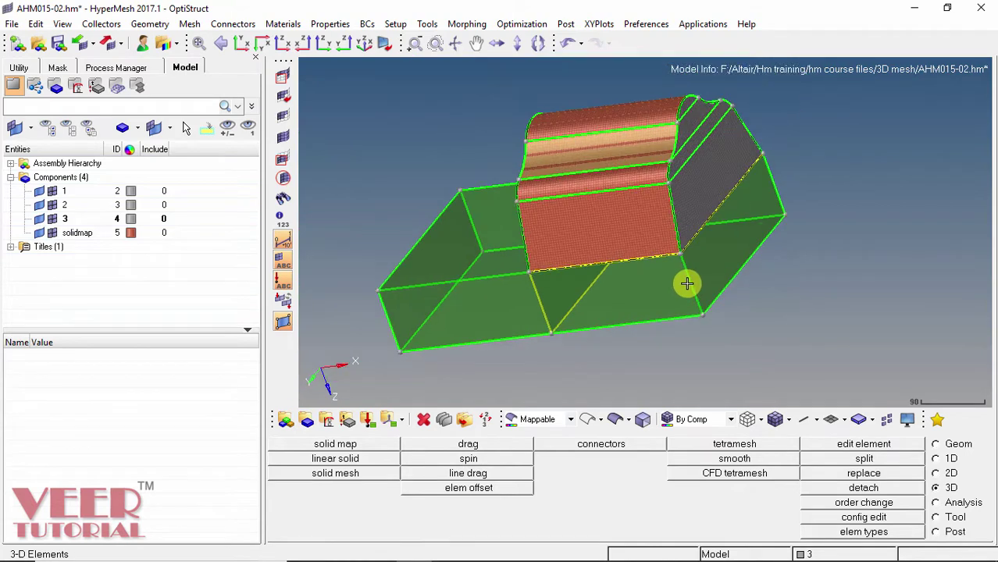
Try a surface mesh with element size 2.000 on the base block's side face directly below the curved body's flat side.
left_click(936, 474)
left_click(728, 444)
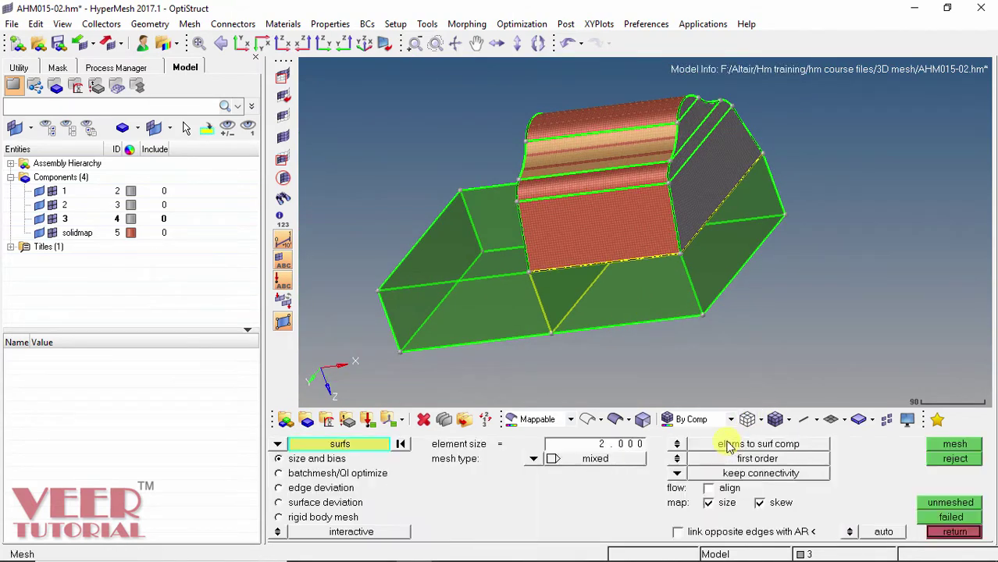
scroll(673, 341, "up", 3)
scroll(676, 342, "up", 1)
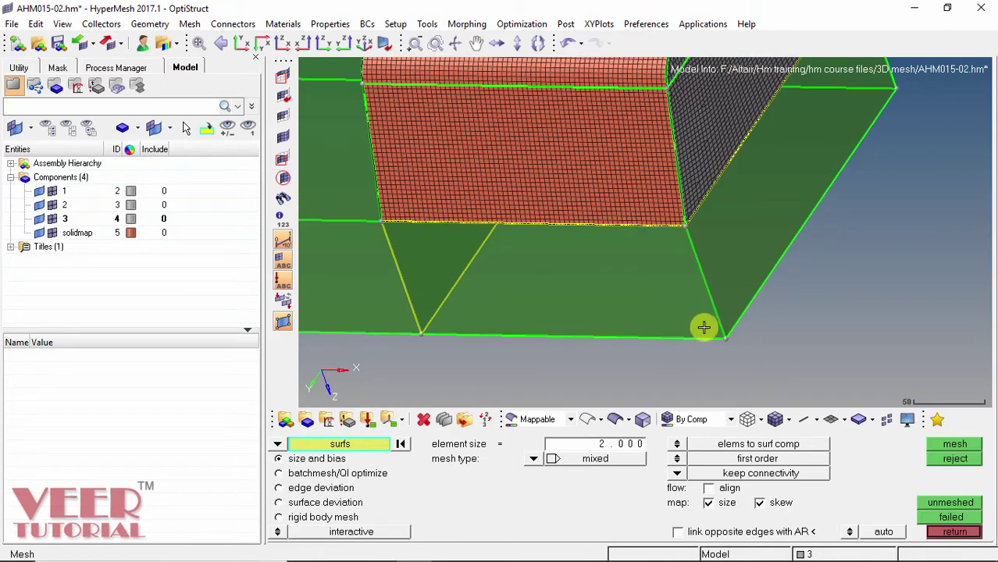
left_click(695, 330)
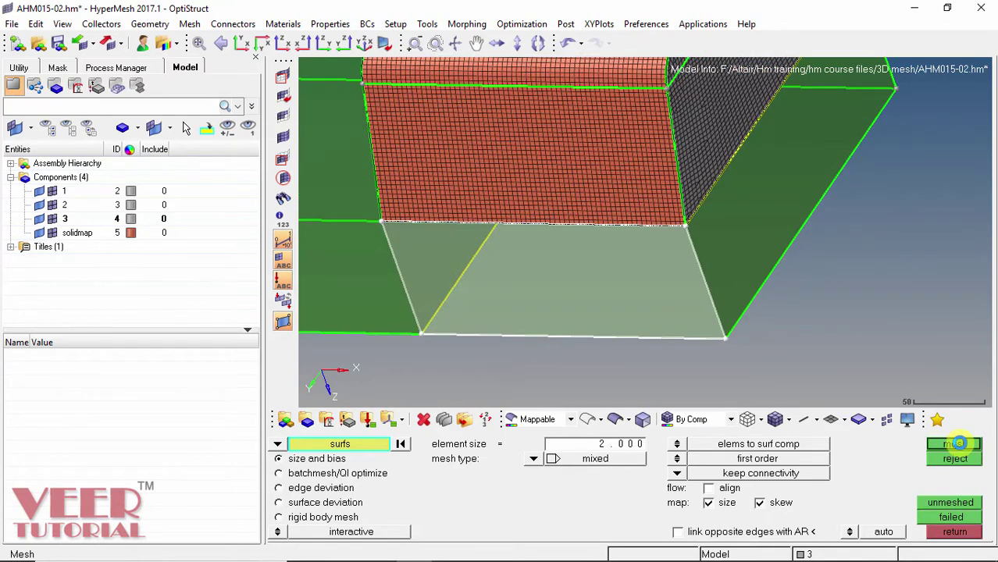
Examine how the trial surface mesh lines up with the curved body's solid mesh along their shared edge.
scroll(499, 229, "up", 3)
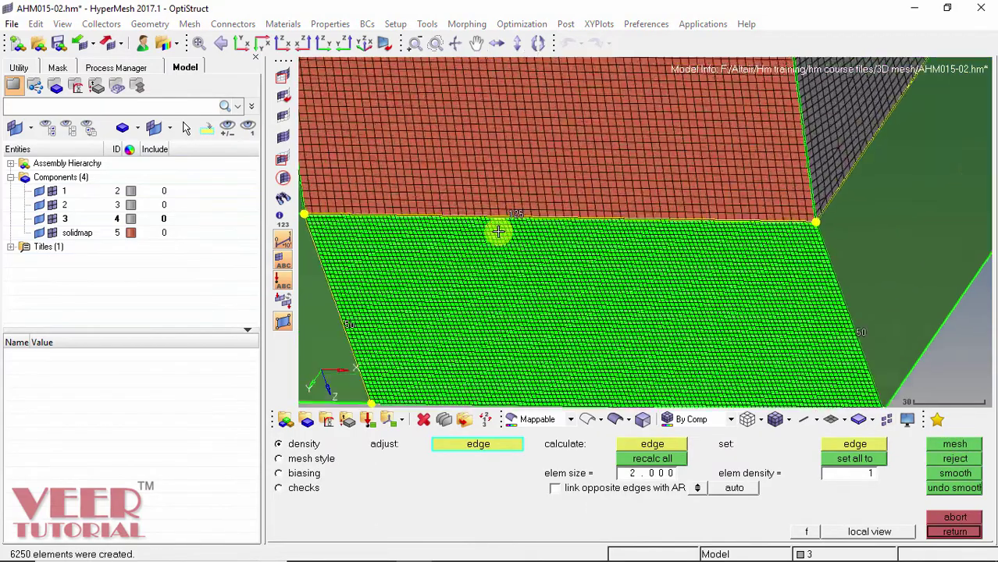
scroll(535, 221, "down", 3)
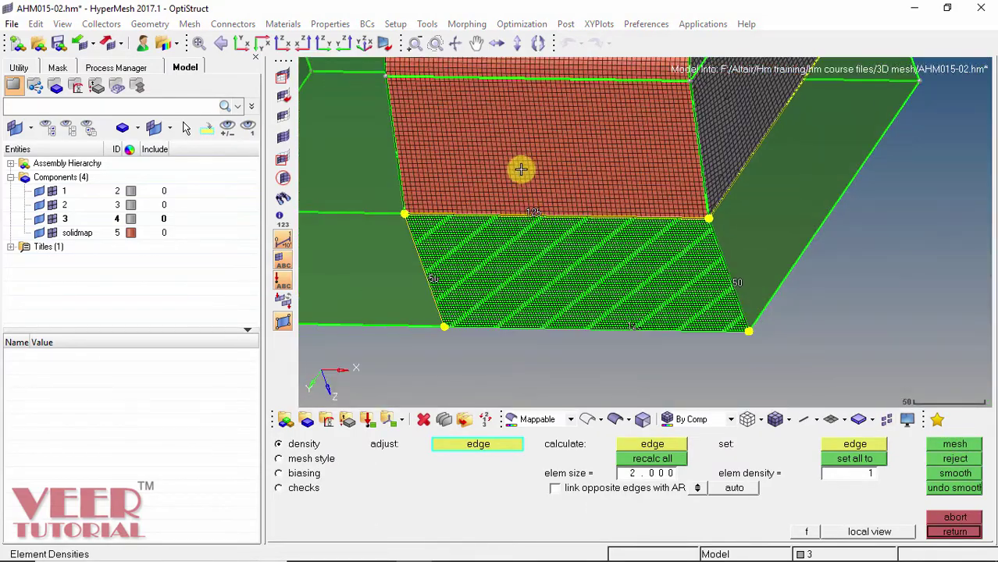
scroll(535, 212, "up", 4)
scroll(532, 256, "up", 2)
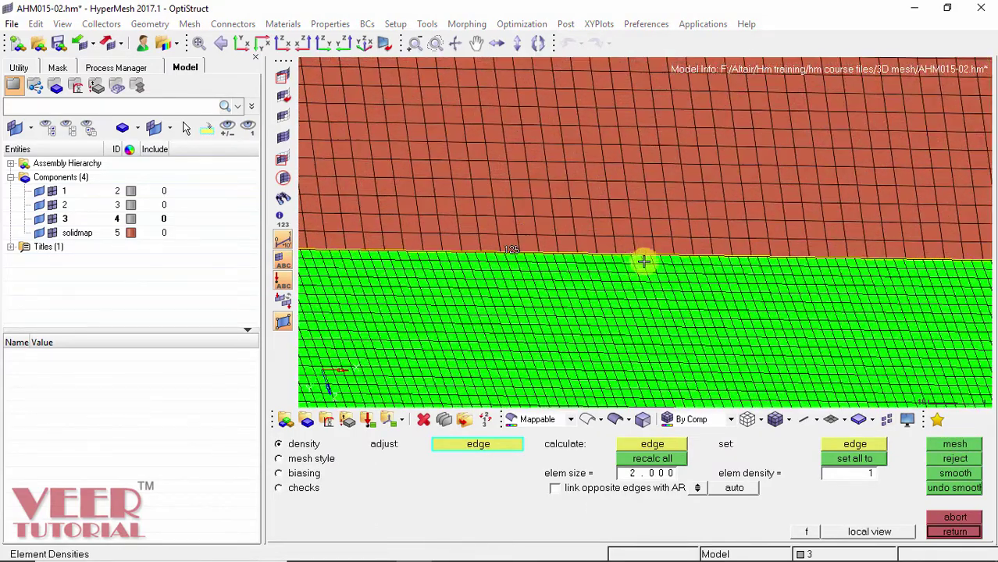
scroll(700, 248, "down", 2)
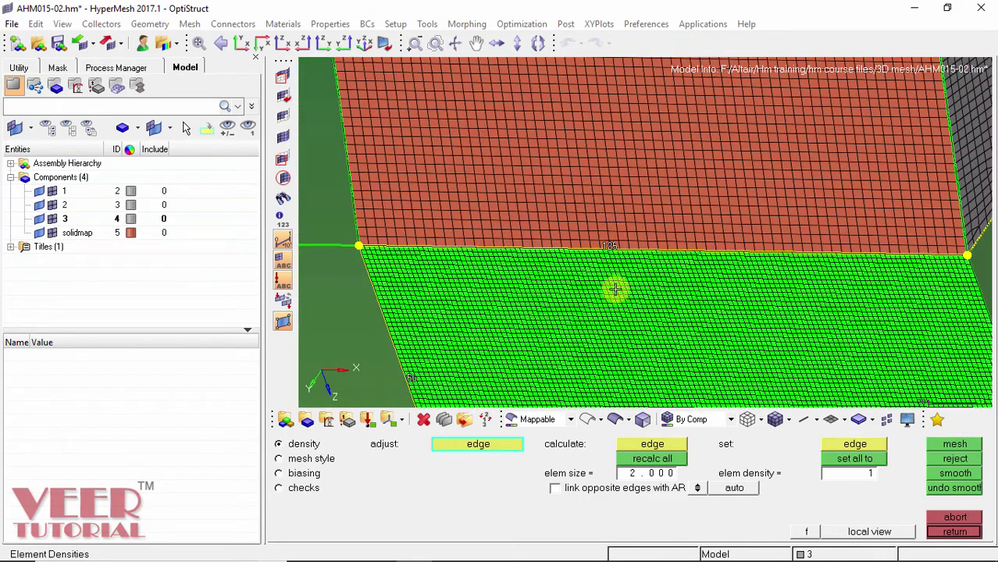
scroll(611, 248, "down", 2)
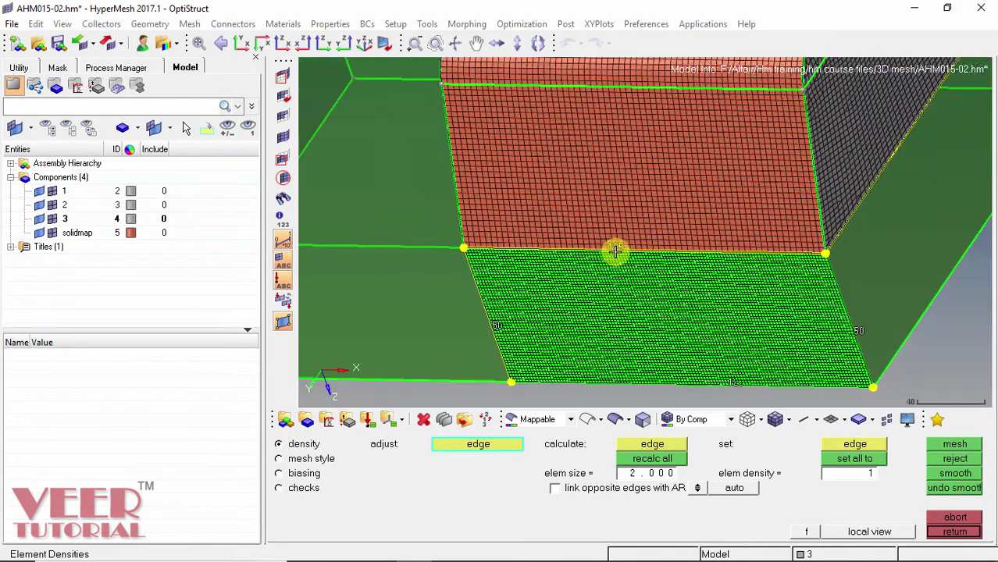
scroll(493, 252, "up", 2)
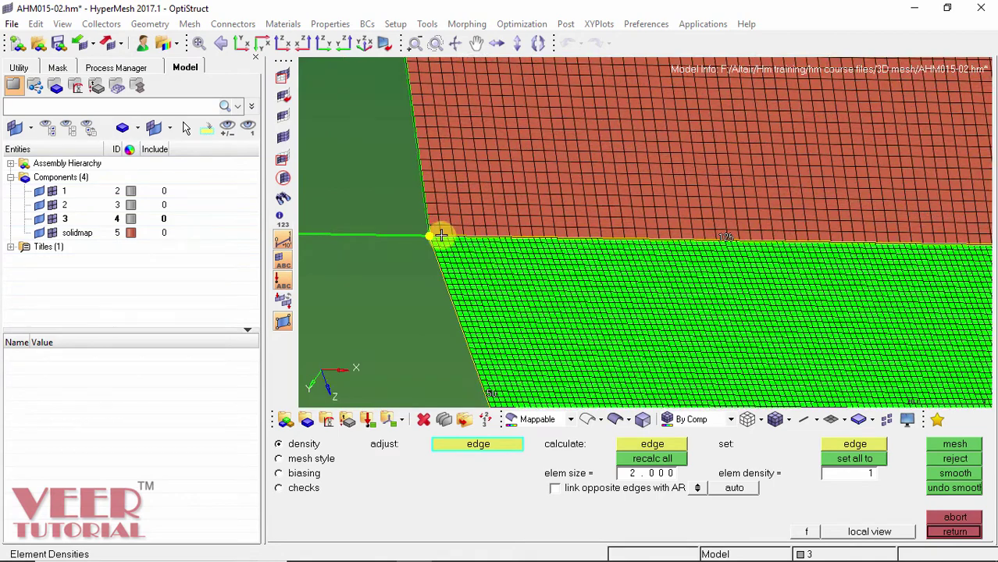
scroll(546, 228, "down", 2)
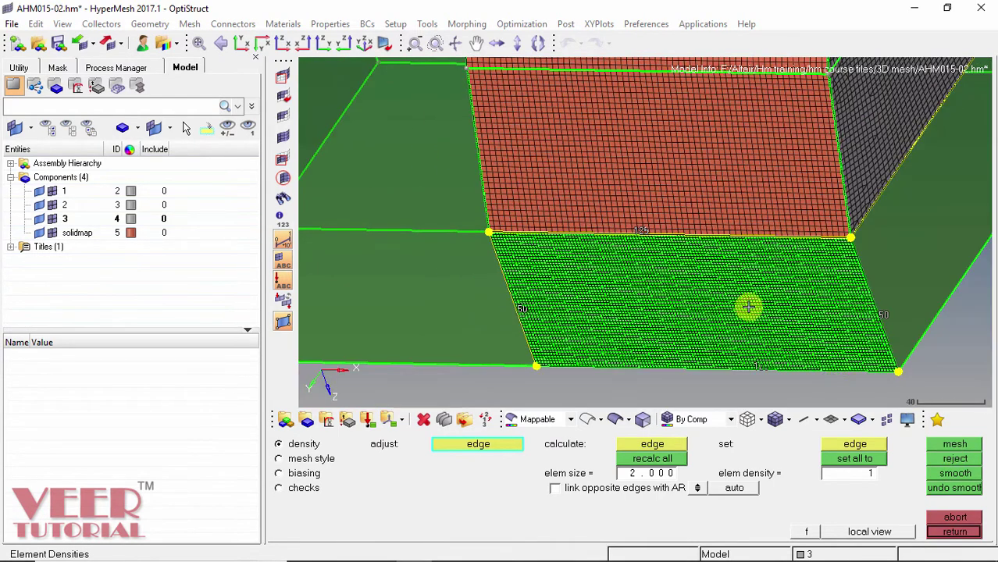
Reject the trial mesh on the side face, abort the density adjustment and clear the surface selection.
left_click(956, 459)
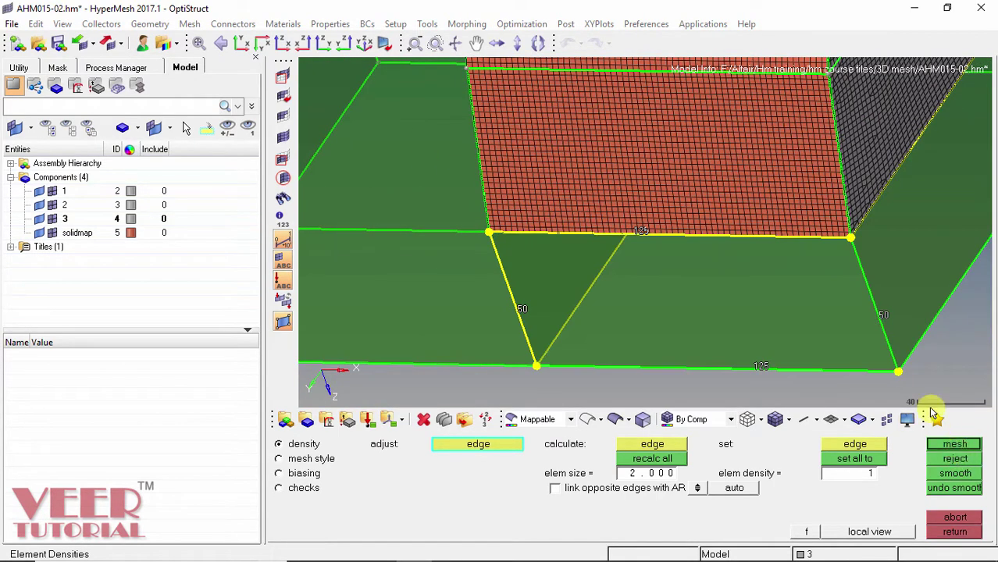
scroll(742, 310, "down", 2)
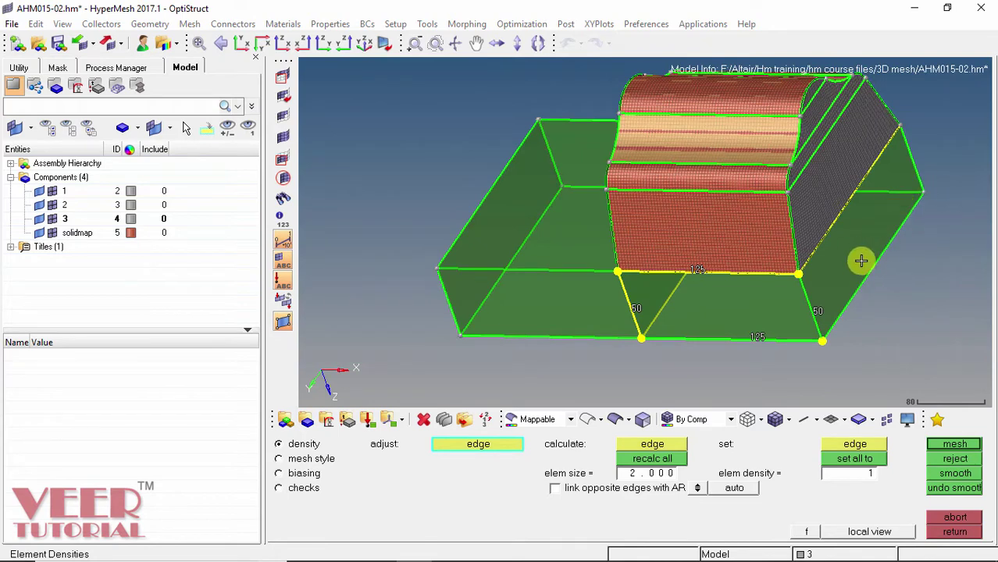
left_click_drag(862, 261, 817, 265, "ctrl")
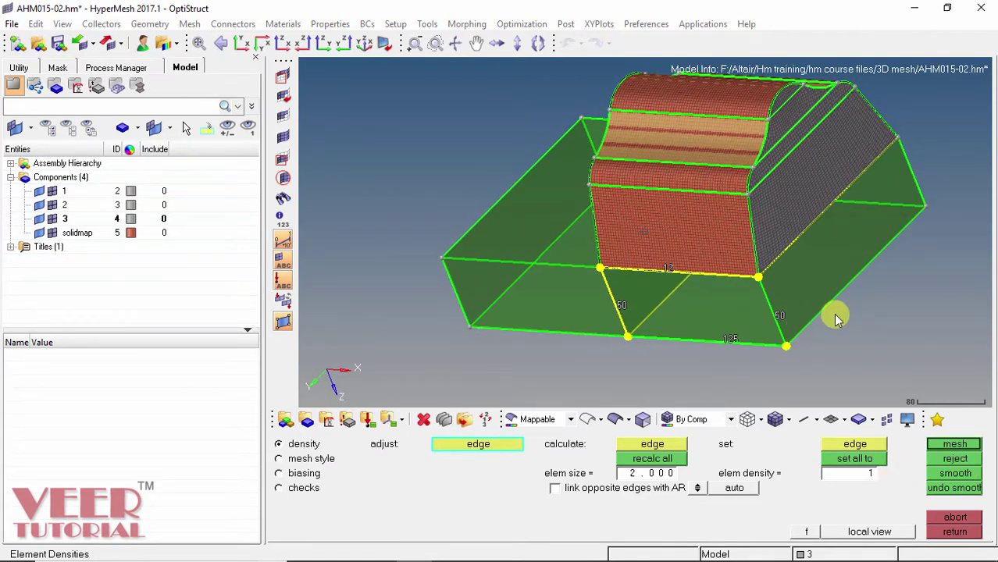
left_click(954, 517)
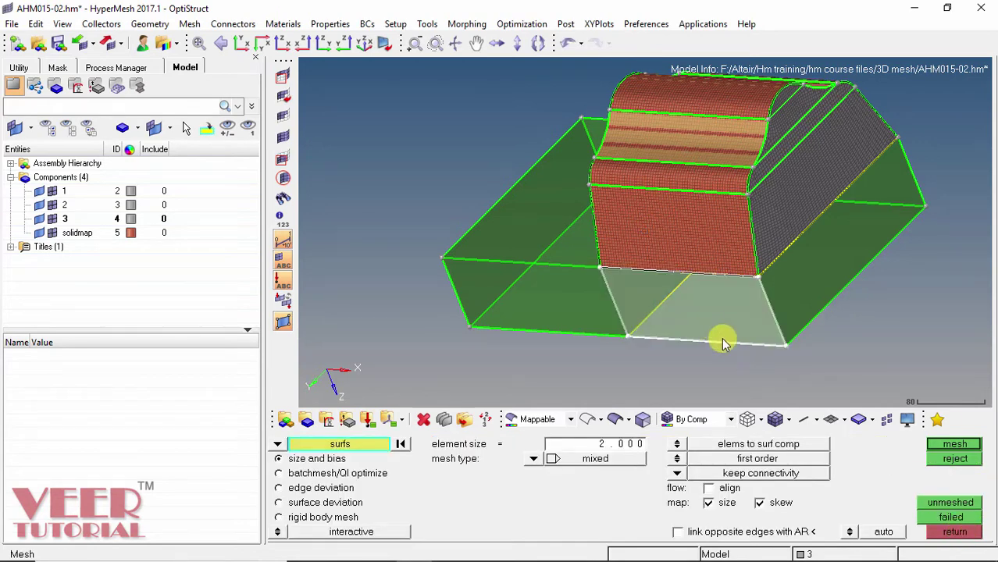
left_click(401, 445)
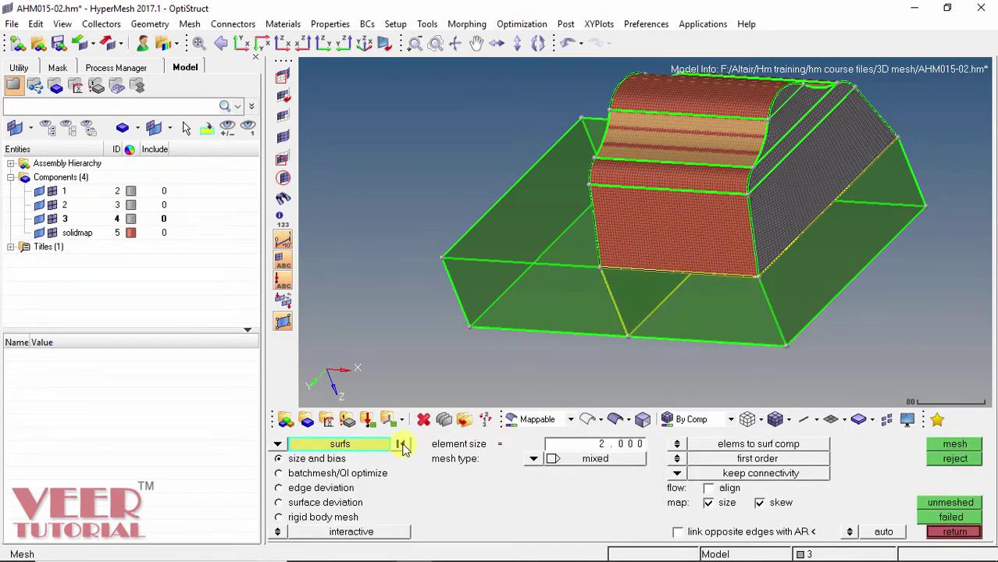
Mesh the base block's end face below the curved body's meshed end face with element size 2.000.
left_click(825, 297)
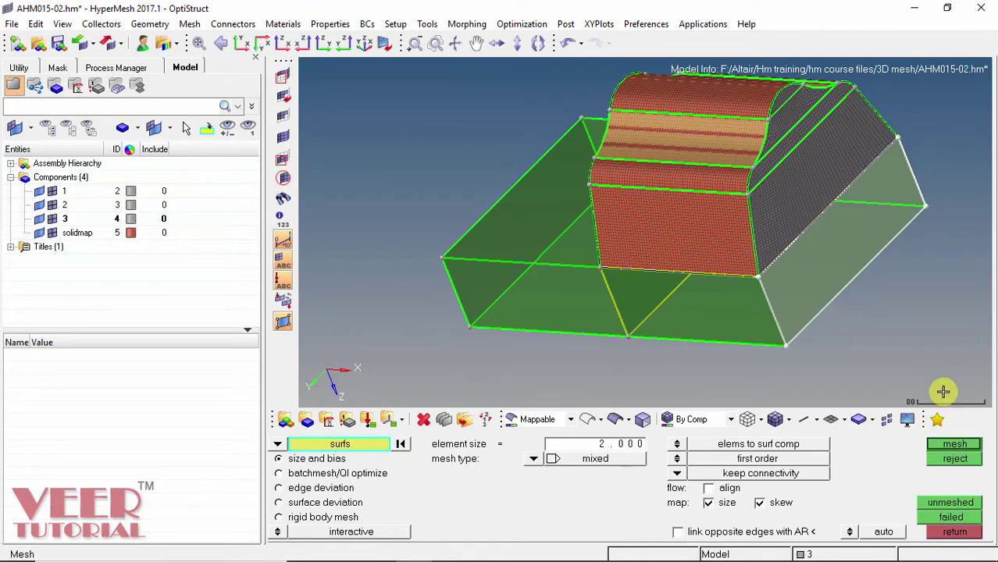
left_click(954, 444)
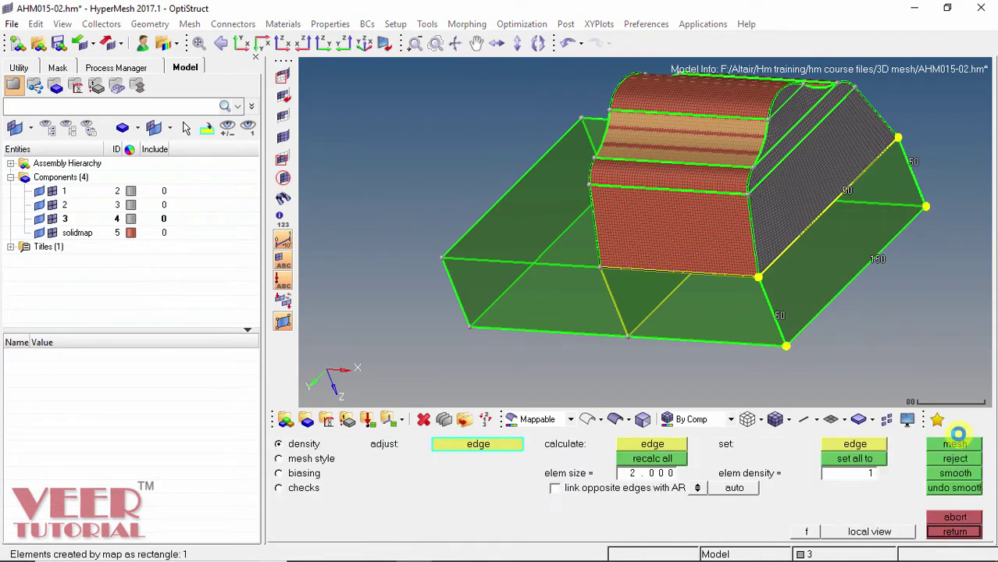
scroll(852, 186, "up", 4)
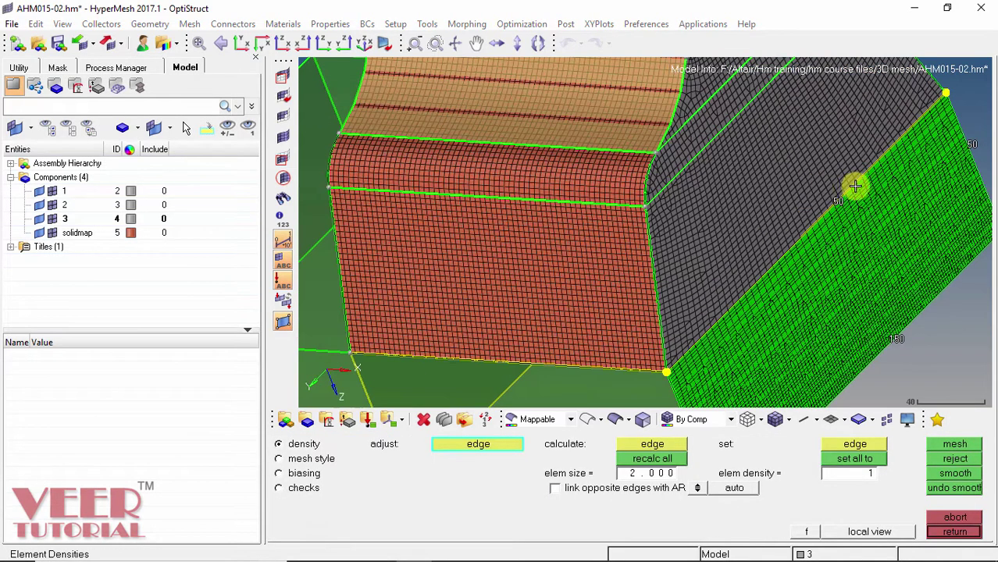
scroll(847, 194, "down", 3)
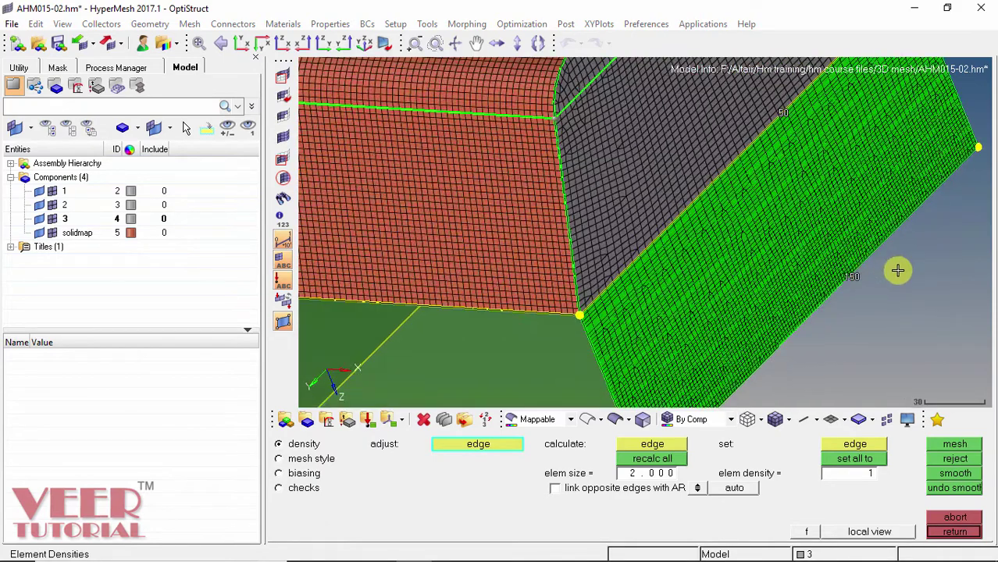
Set the element density of the end face's long lower edge to 50 and remesh the face.
scroll(896, 269, "up", 3)
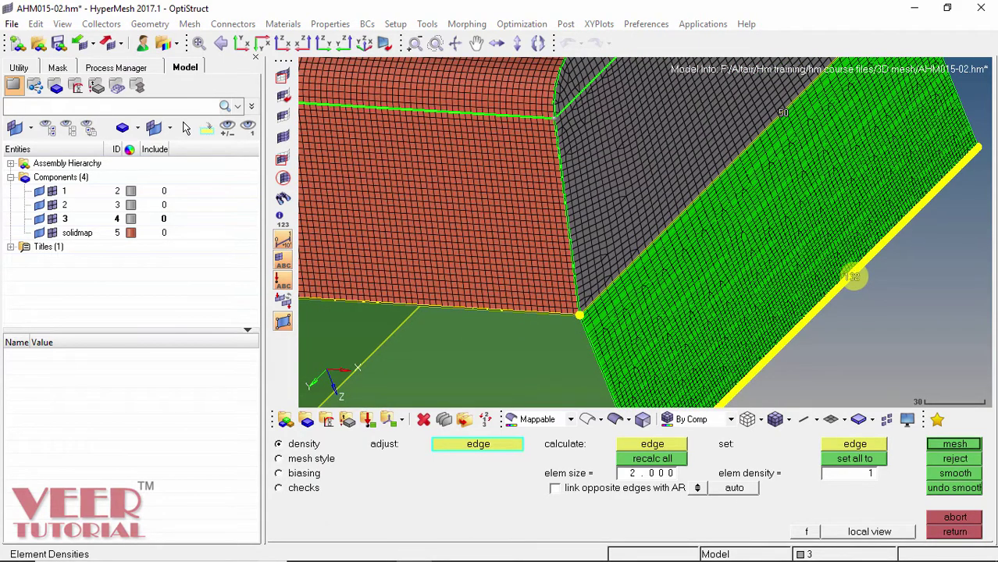
left_click(852, 276)
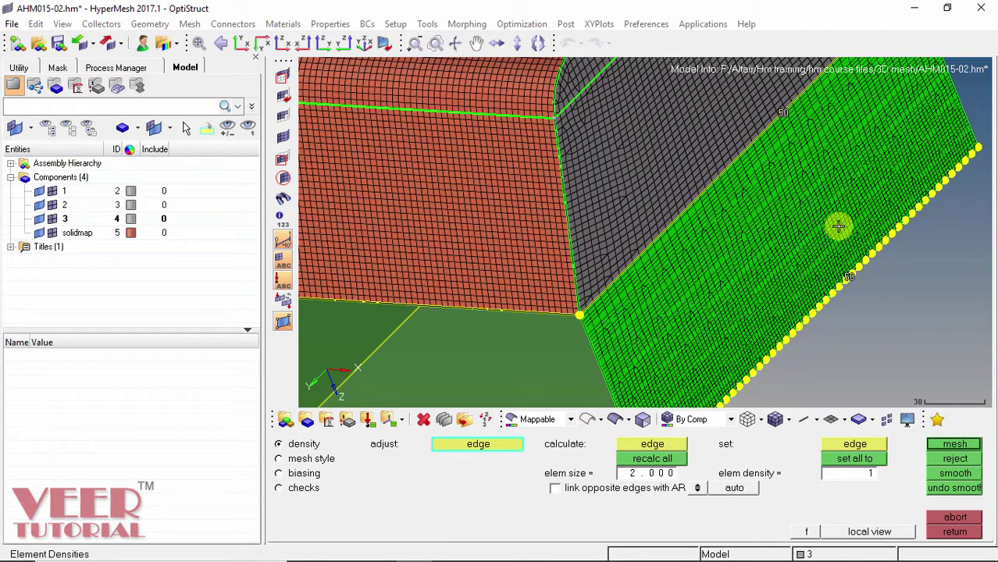
middle_click(838, 226)
Reduce the element density of the end face's near short edge, next to the curved body's flat side, to 35.
left_click_drag(720, 228, 649, 303, "ctrl")
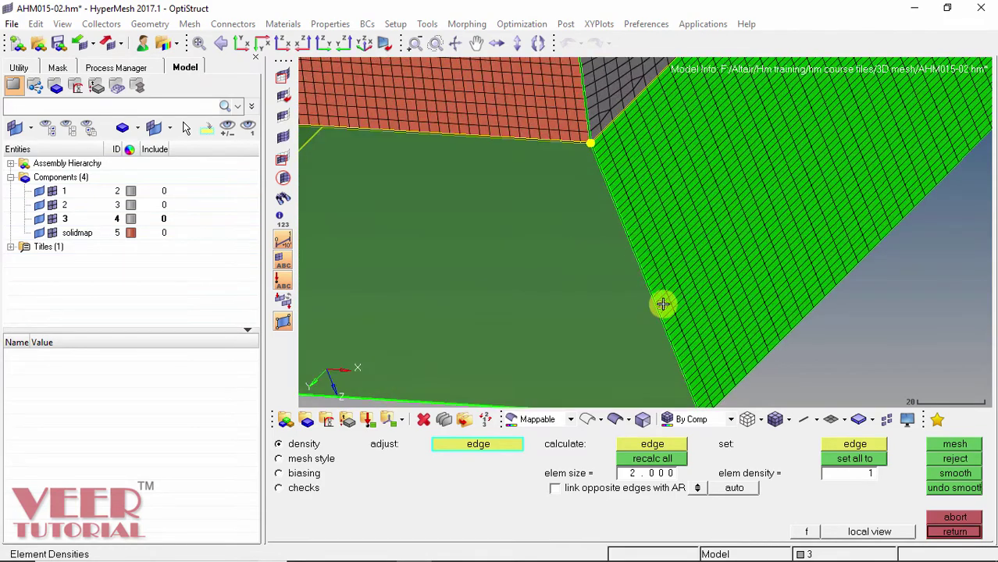
left_click(660, 303)
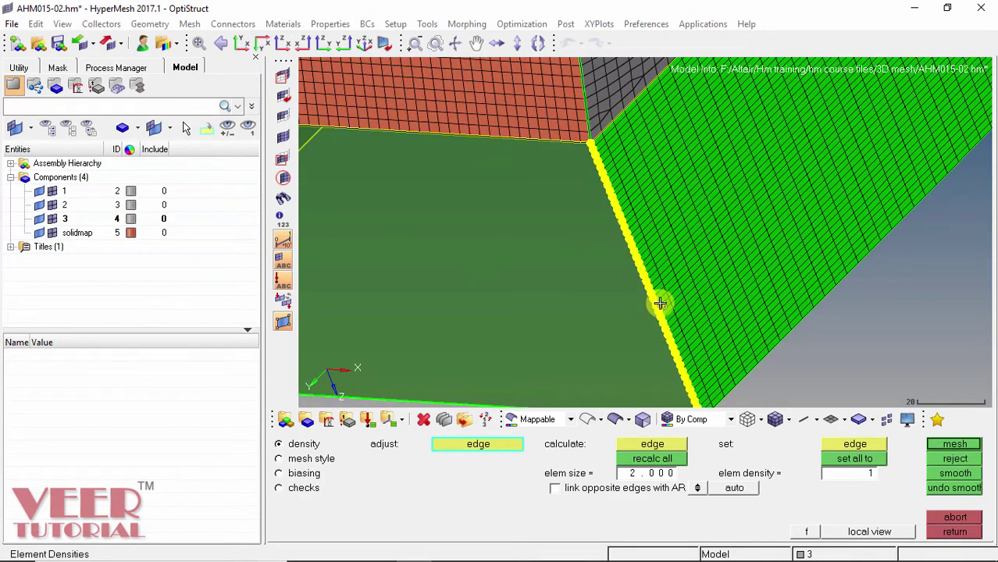
right_click(660, 303)
right_click(660, 304)
right_click(659, 304)
right_click(659, 304)
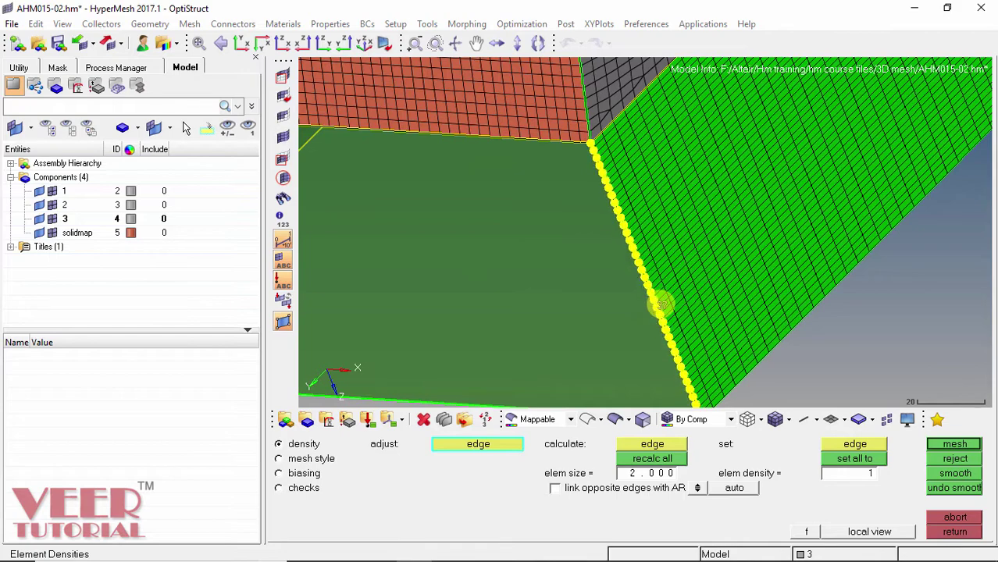
right_click(659, 304)
right_click(659, 304)
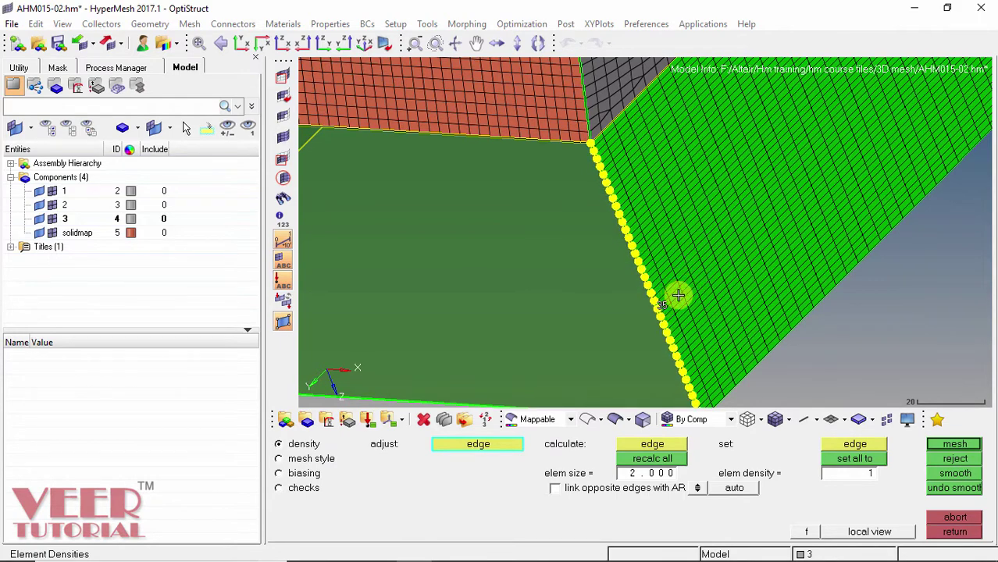
Reduce the element density of the end face's opposite short edge to 35, remesh, and check the alignment along the shared edge.
scroll(637, 334, "down", 5, "ctrl")
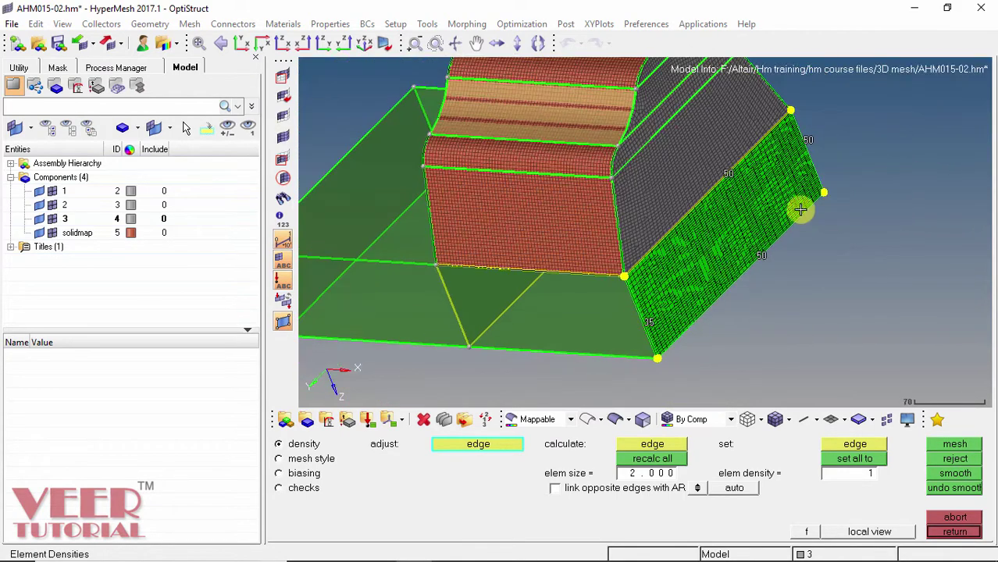
scroll(824, 135, "up", 3, "ctrl")
scroll(746, 142, "up", 2, "ctrl")
right_click(759, 145)
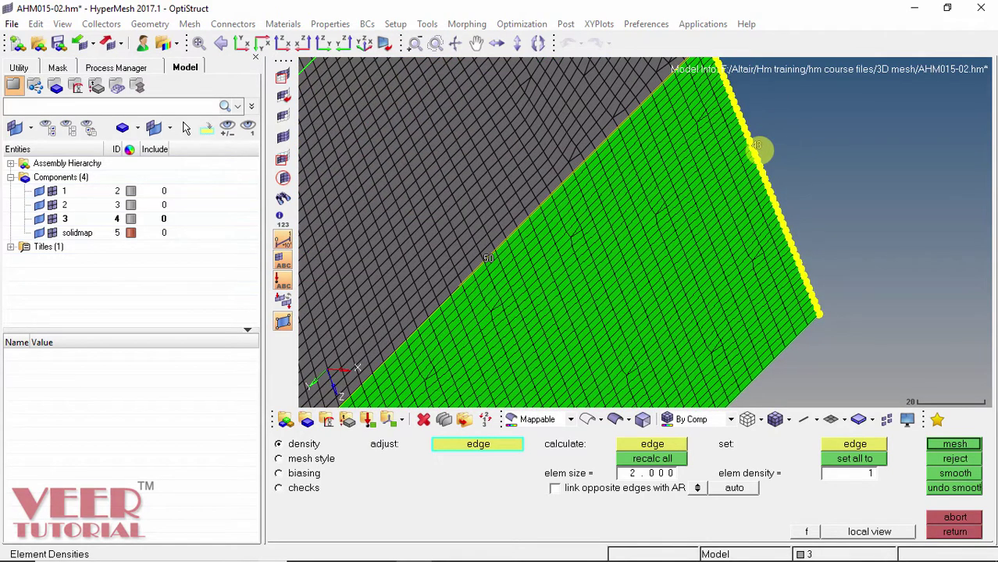
right_click(758, 145)
right_click(759, 145)
right_click(758, 145)
right_click(759, 145)
right_click(759, 145)
right_click(759, 145)
right_click(759, 145)
right_click(759, 145)
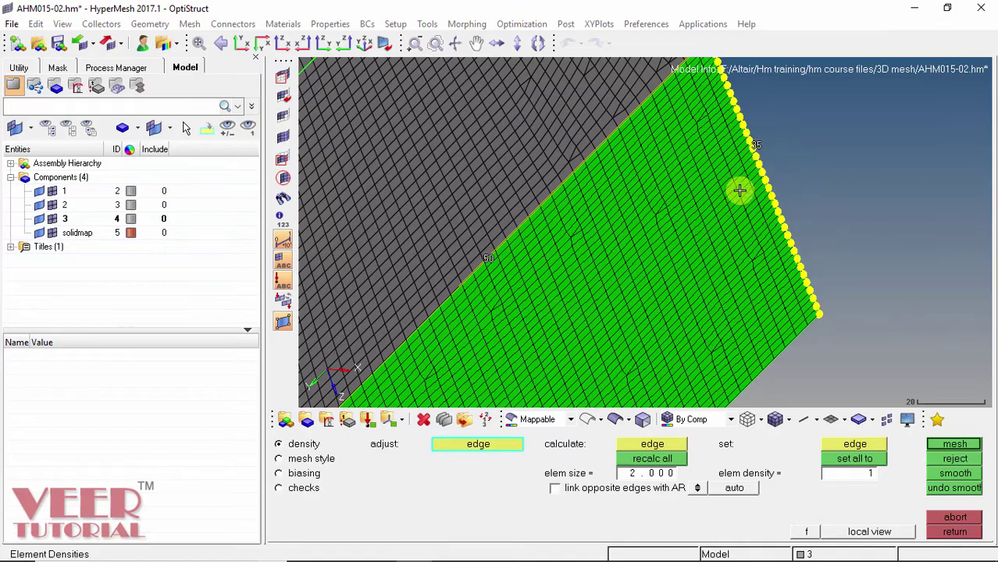
scroll(764, 151, "down", 5)
left_click_drag(764, 151, 608, 231, "ctrl")
scroll(523, 245, "up", 6)
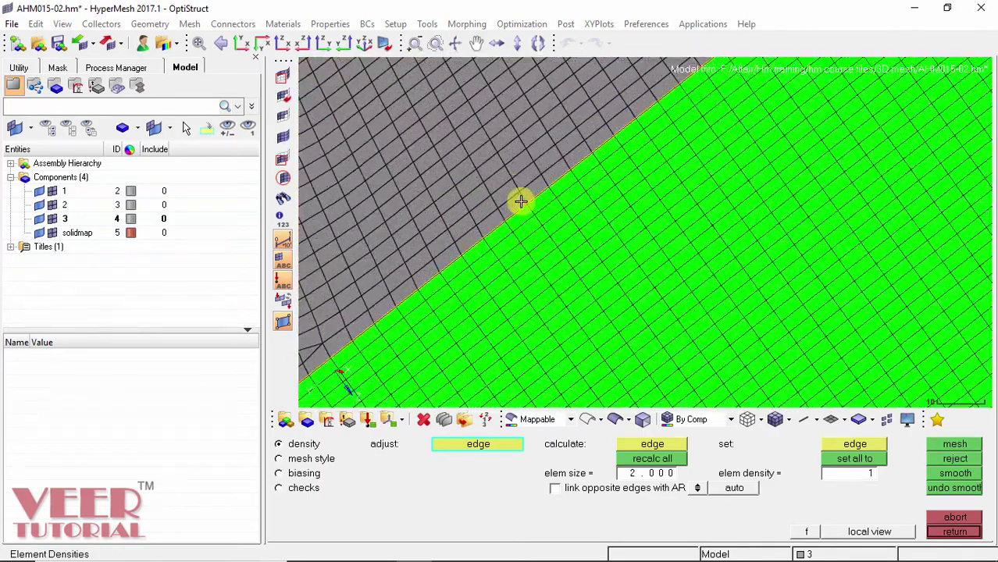
Finish the 2D meshing of the end face and set up a general Solid Map operation for the base block.
scroll(742, 351, "down", 5)
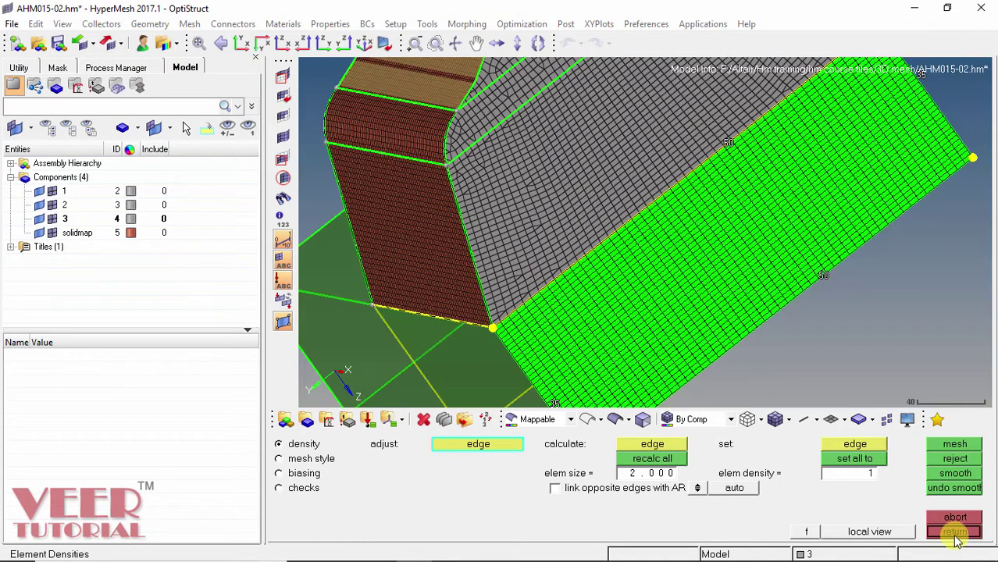
left_click(954, 532)
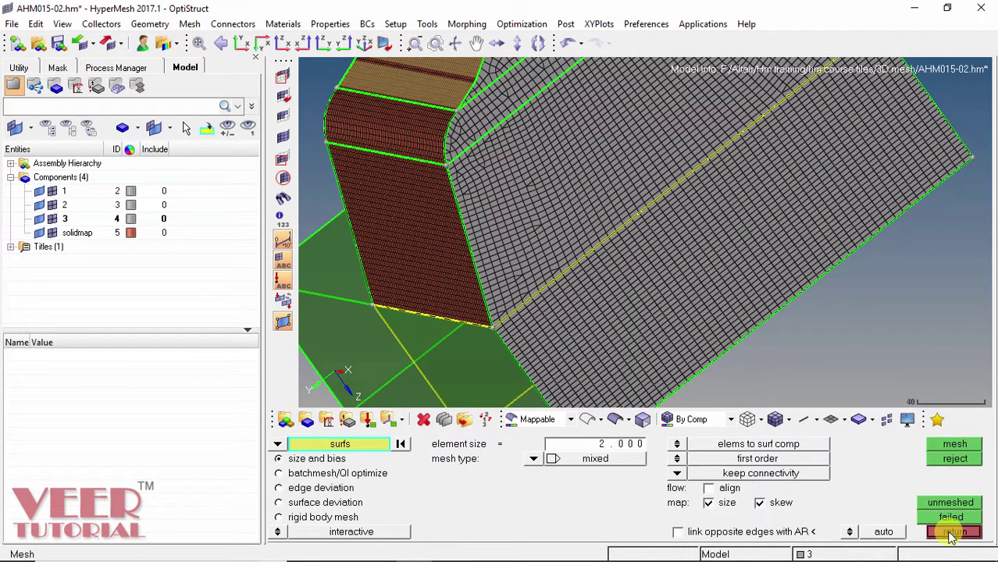
left_click(953, 533)
key("f")
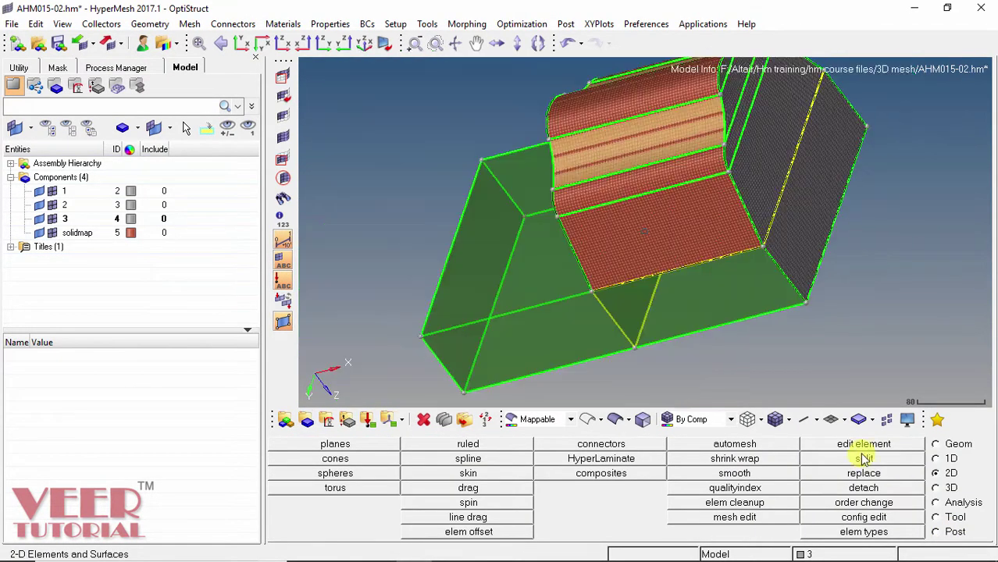
left_click(935, 488)
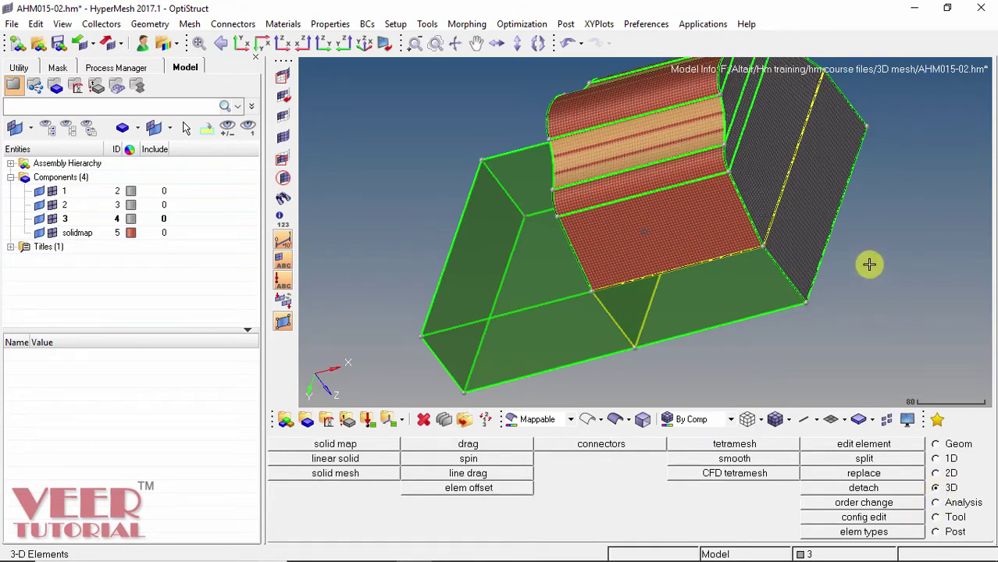
left_click(337, 444)
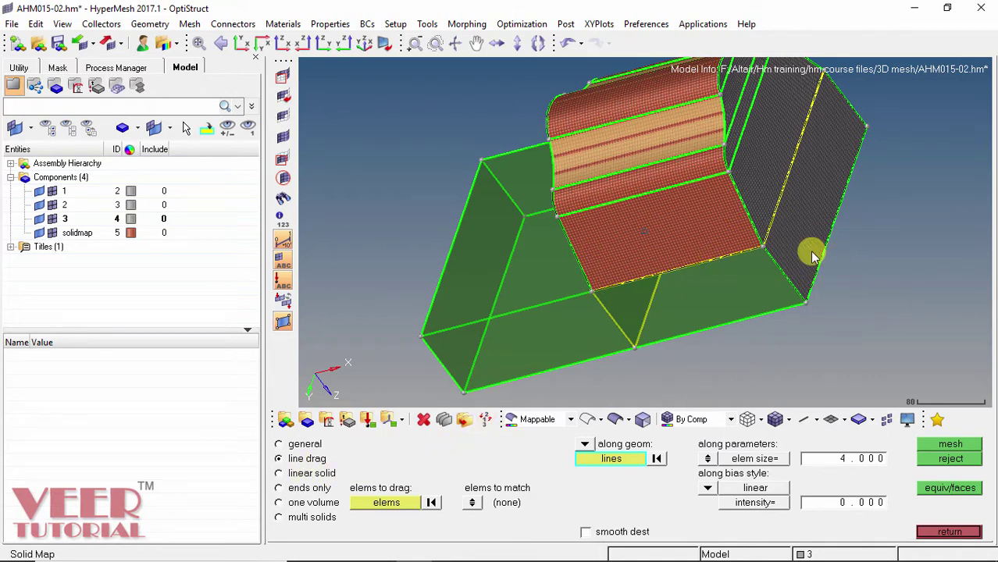
left_click_drag(792, 268, 722, 298, "ctrl")
scroll(723, 299, "up", 3, "ctrl")
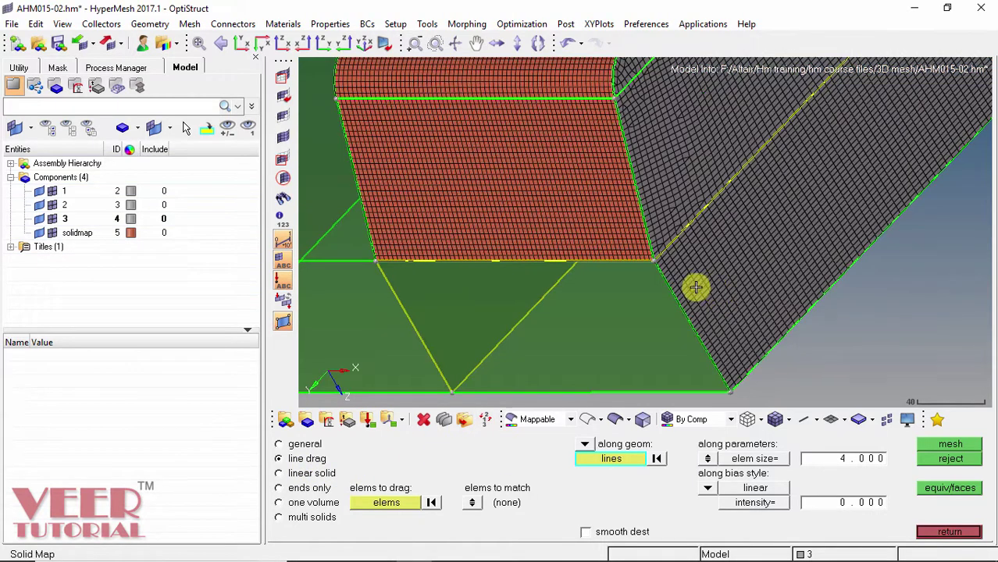
scroll(512, 285, "up", 4)
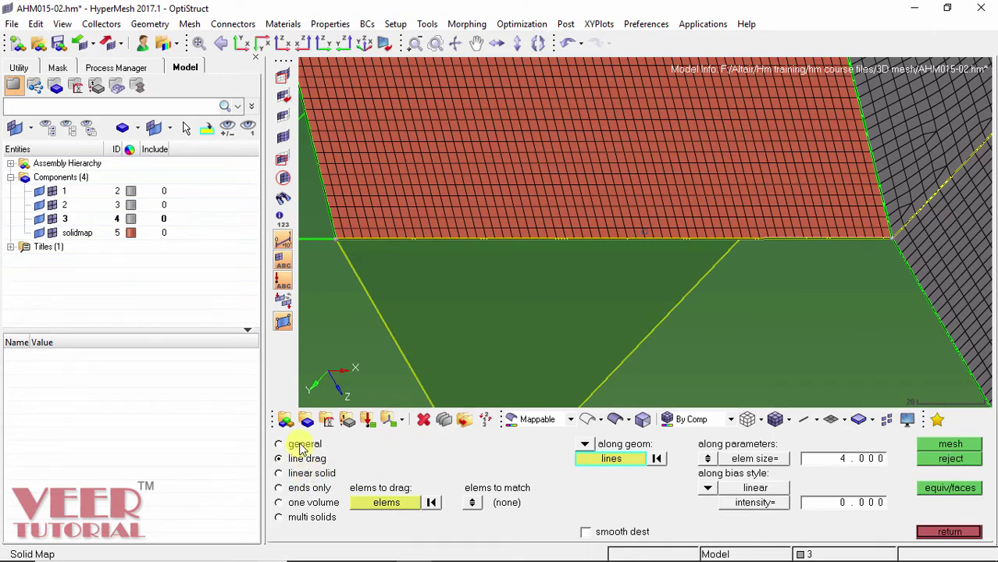
left_click(279, 443)
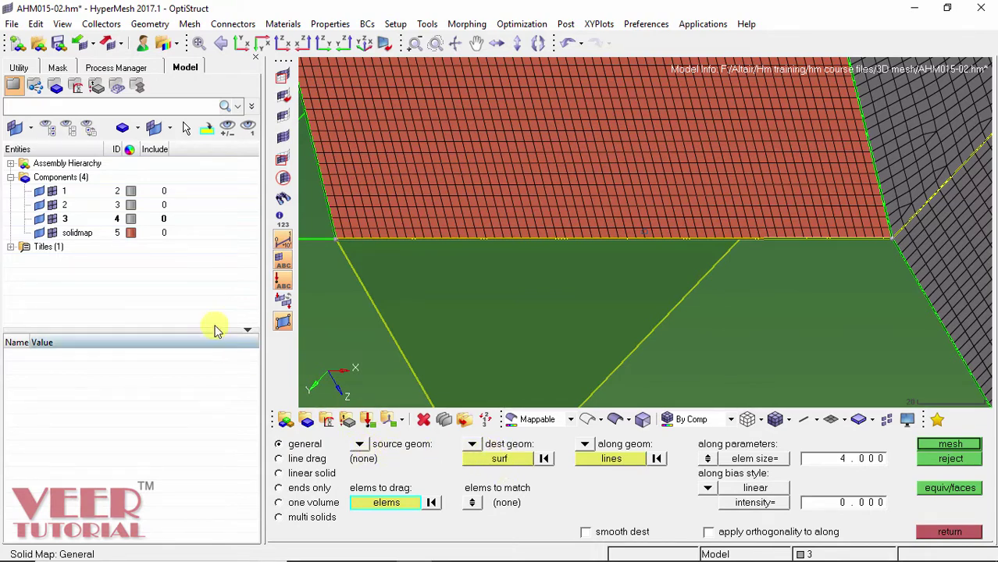
Hide the geometry of component 1 and choose the base block's unmeshed face opposite the meshed end face as the destination surface.
left_click(39, 192)
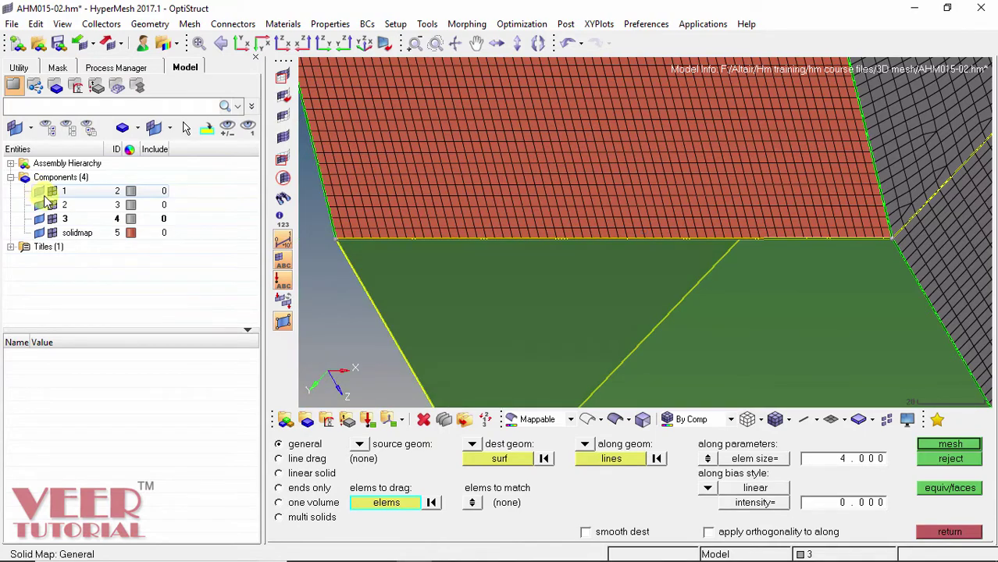
left_click_drag(376, 229, 740, 213, "ctrl")
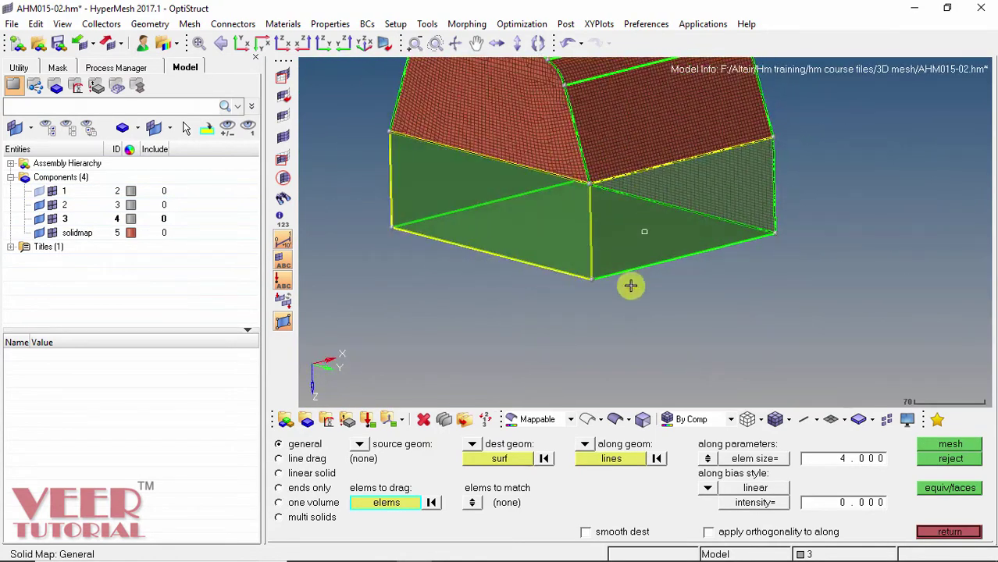
left_click(557, 252)
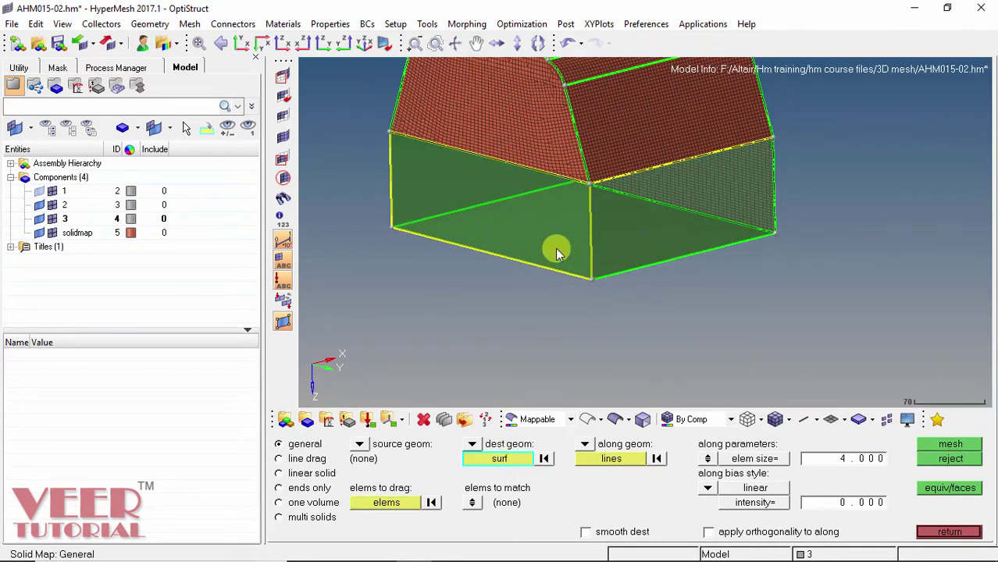
left_click(724, 345)
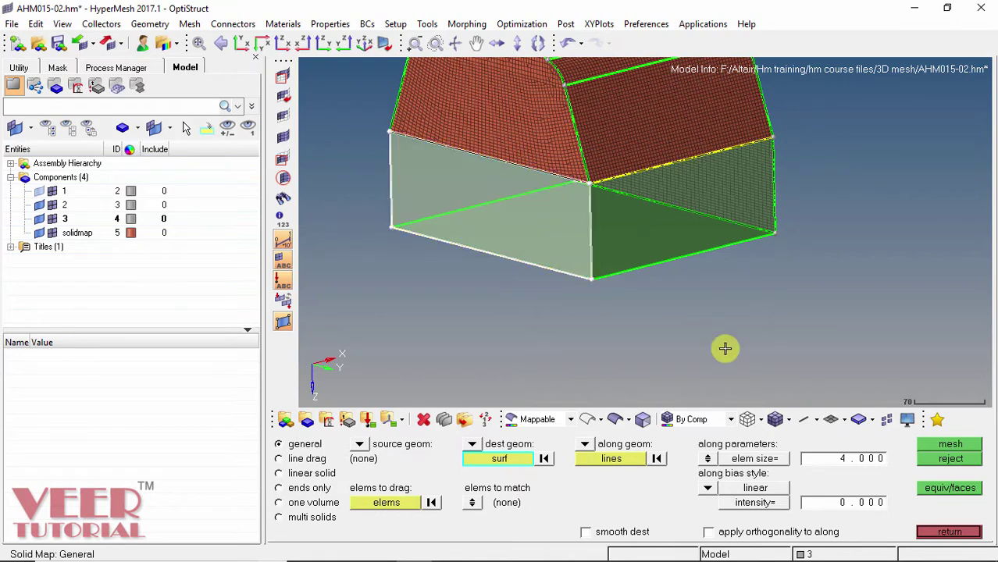
left_click(390, 508)
left_click_drag(846, 184, 607, 300, "ctrl")
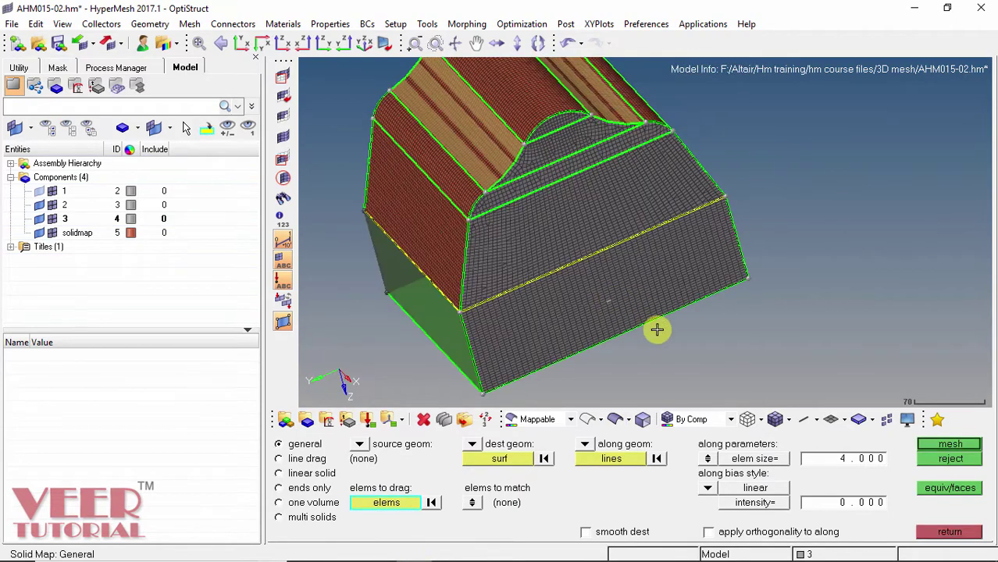
left_click(388, 509)
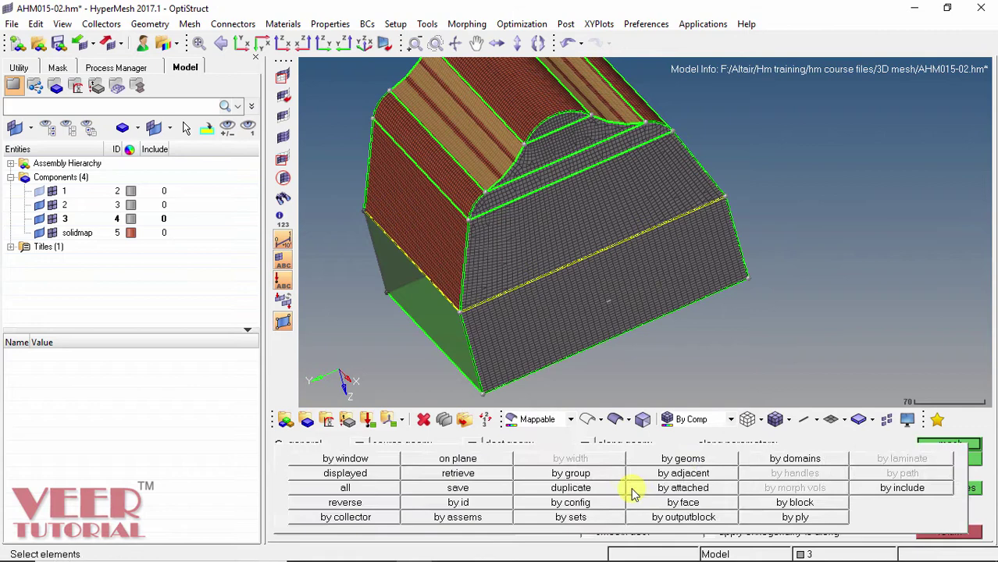
left_click(684, 502)
left_click(398, 507)
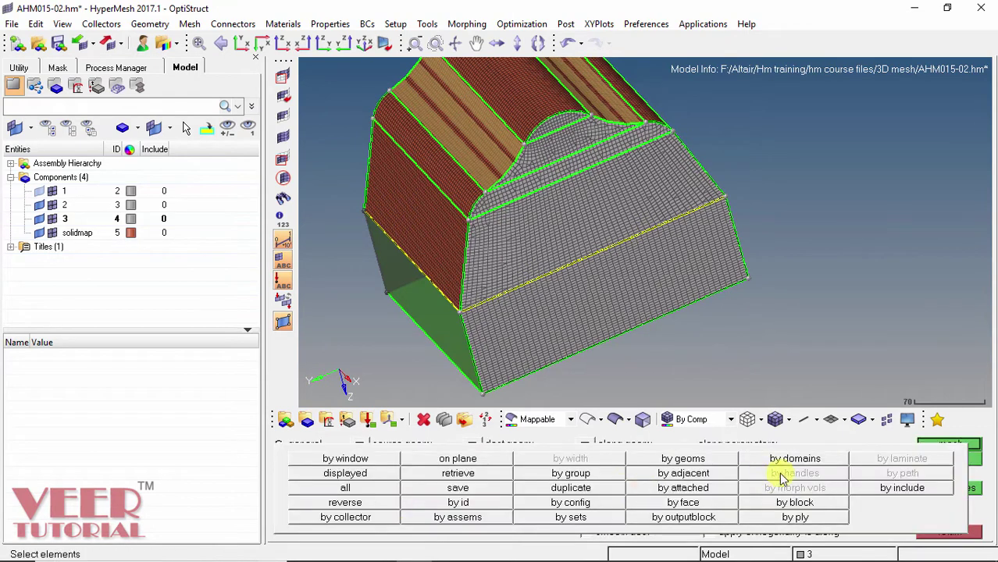
left_click(698, 503)
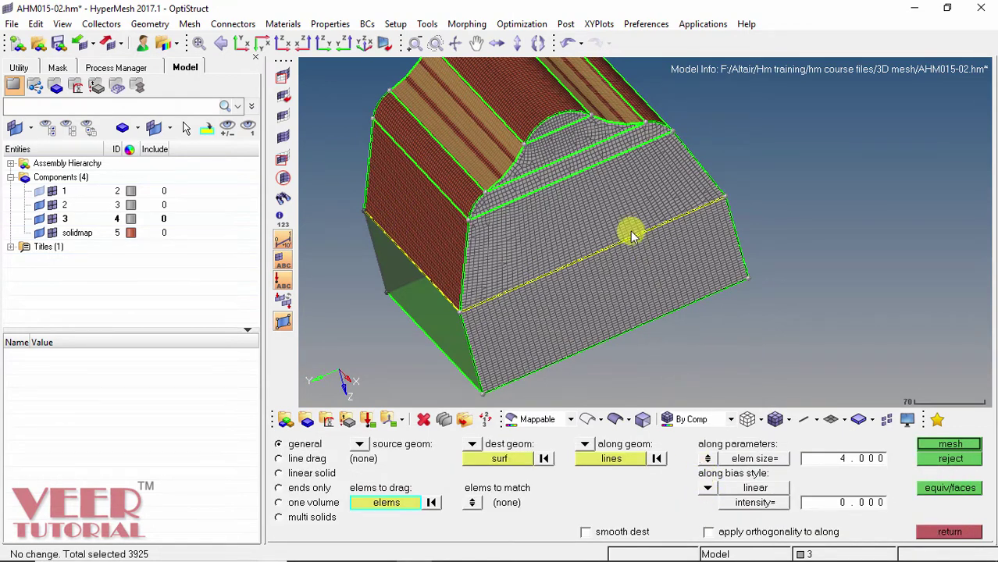
left_click_drag(580, 239, 639, 222, "ctrl")
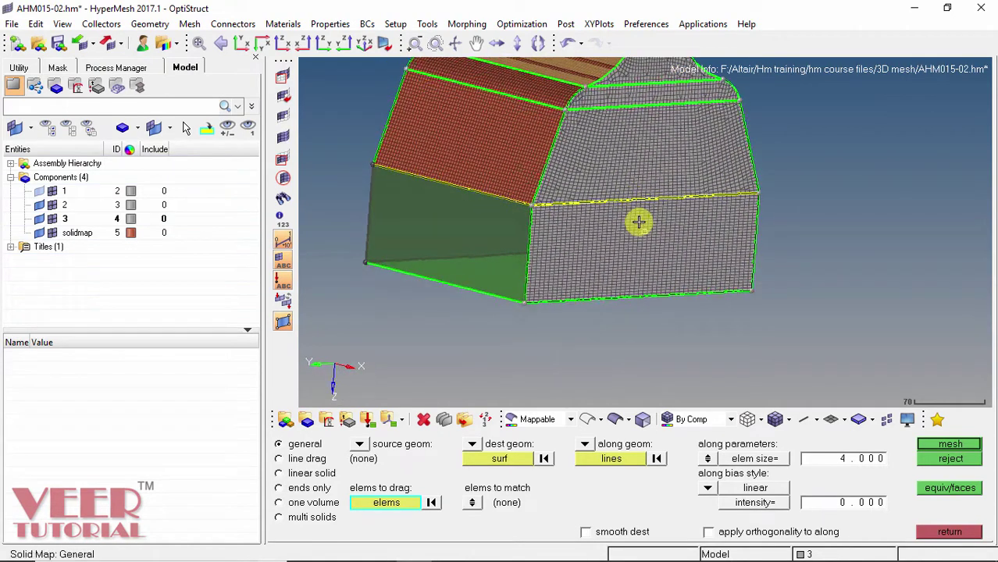
left_click(431, 503)
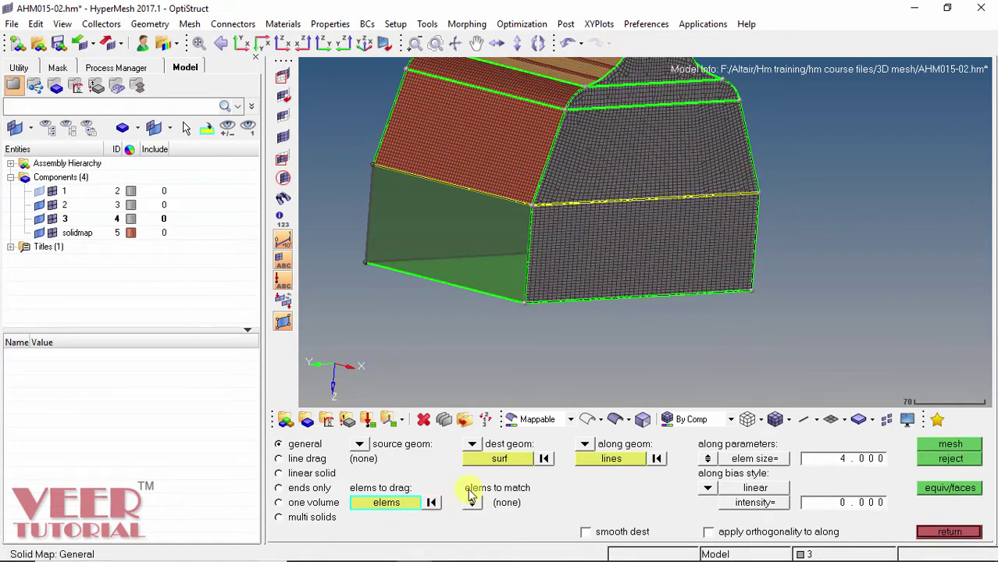
Select all elements of component 3, which cover the base block's end face, as the elements to drag.
left_click(399, 507)
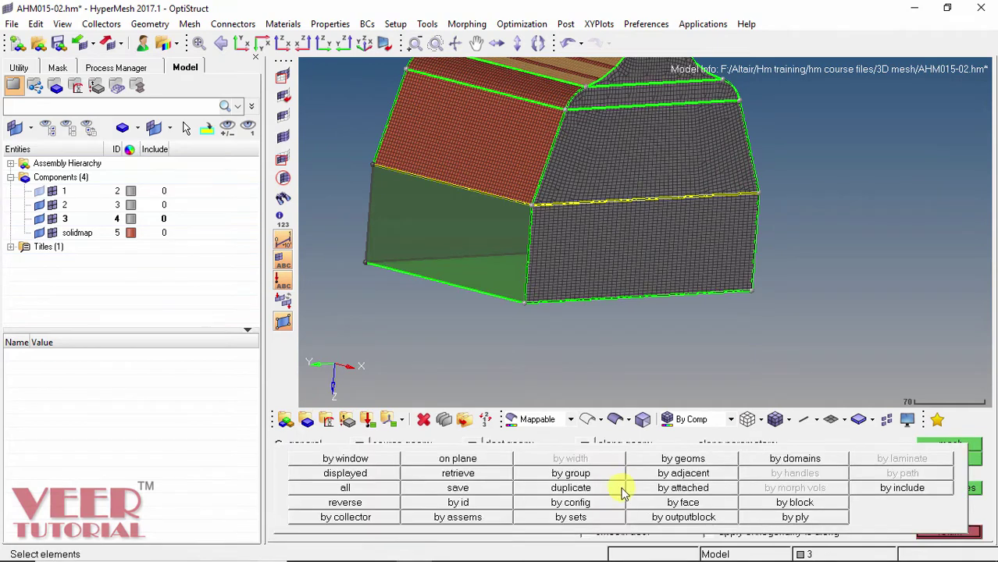
left_click(349, 517)
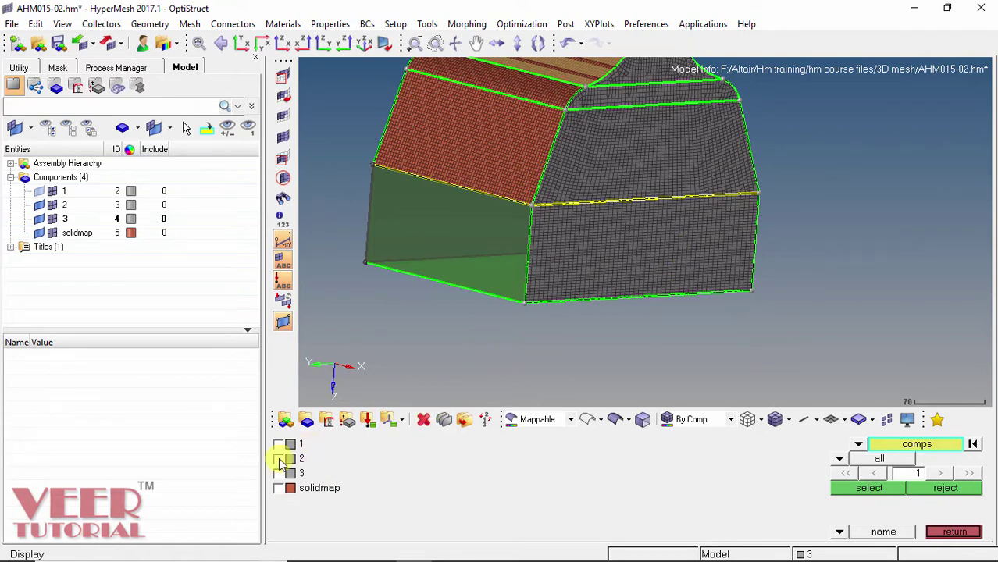
left_click(868, 488)
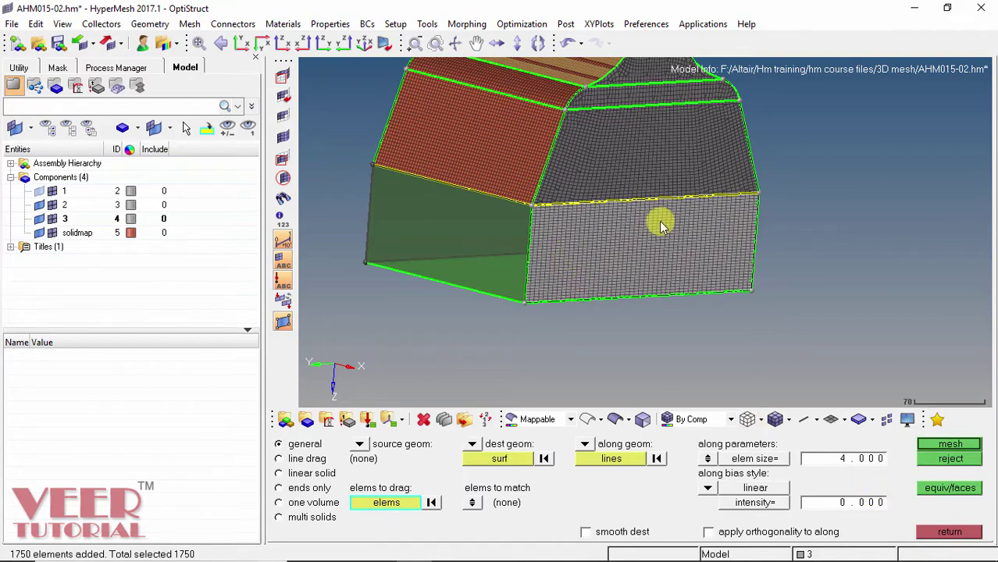
scroll(616, 270, "up", 4)
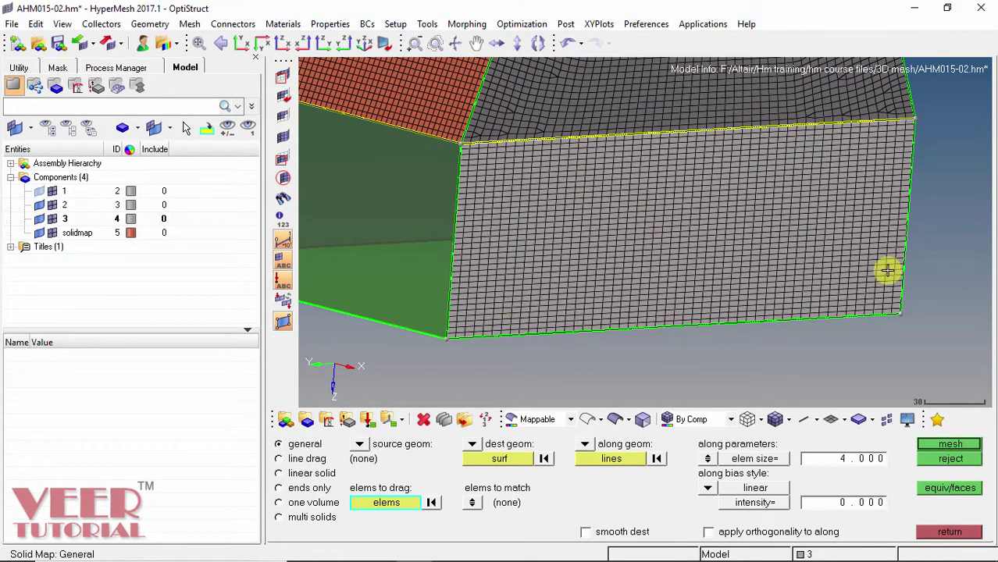
scroll(868, 239, "down", 1)
scroll(838, 221, "down", 2)
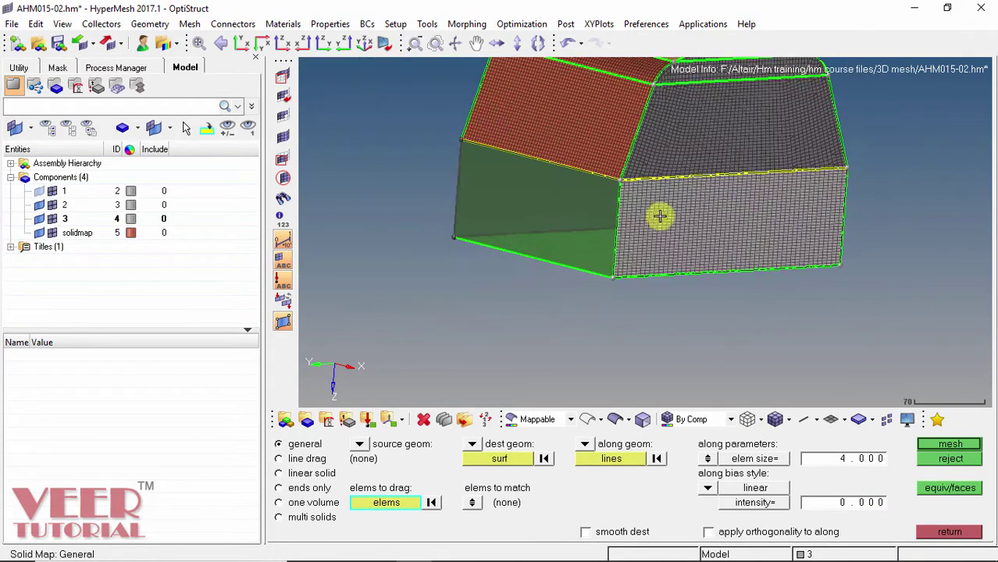
left_click_drag(530, 225, 601, 312, "ctrl")
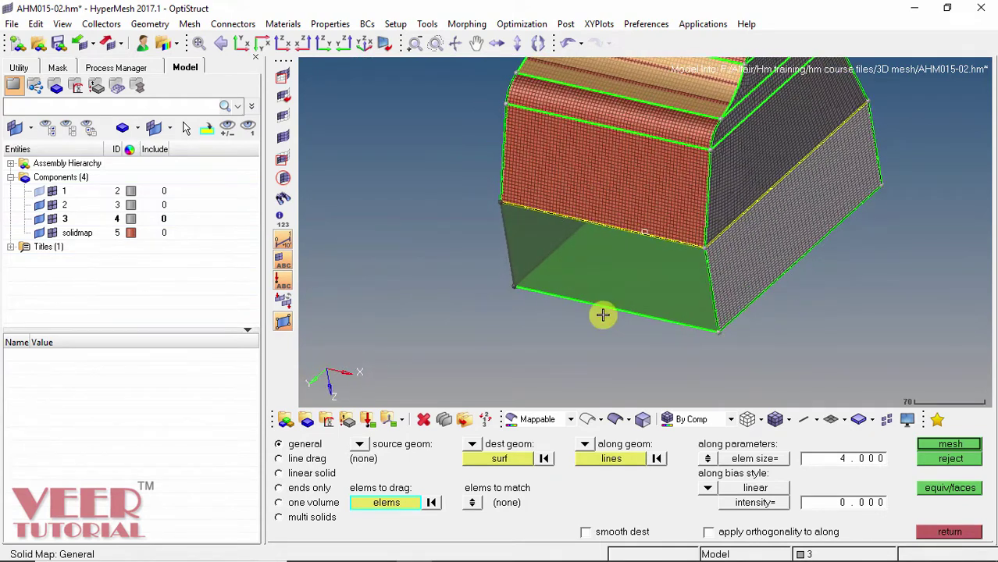
Switch the Solid Map along geometry to a node path and pick the first eight nodes from the shared edge's corner.
left_click(584, 444)
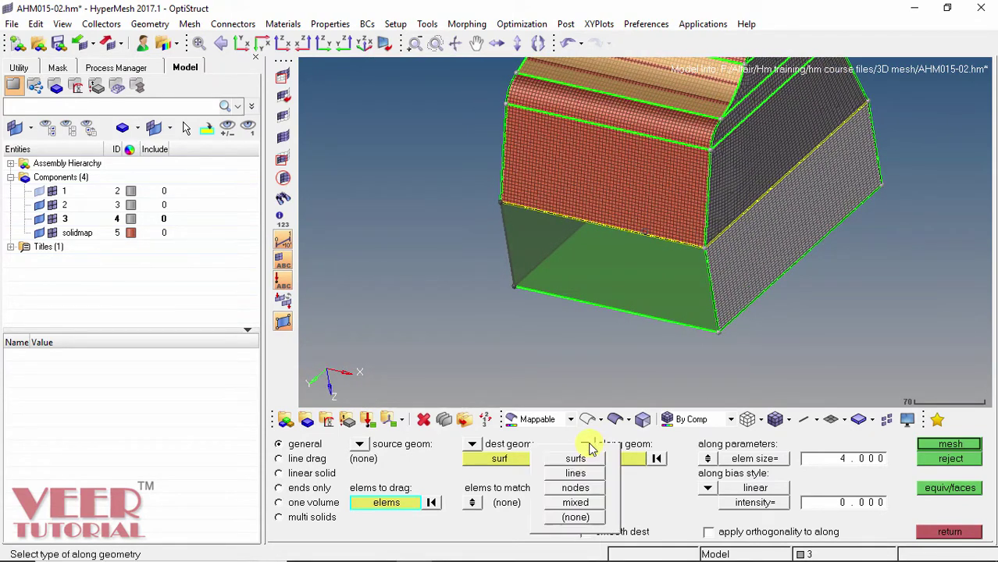
left_click(577, 490)
scroll(648, 232, "up", 3)
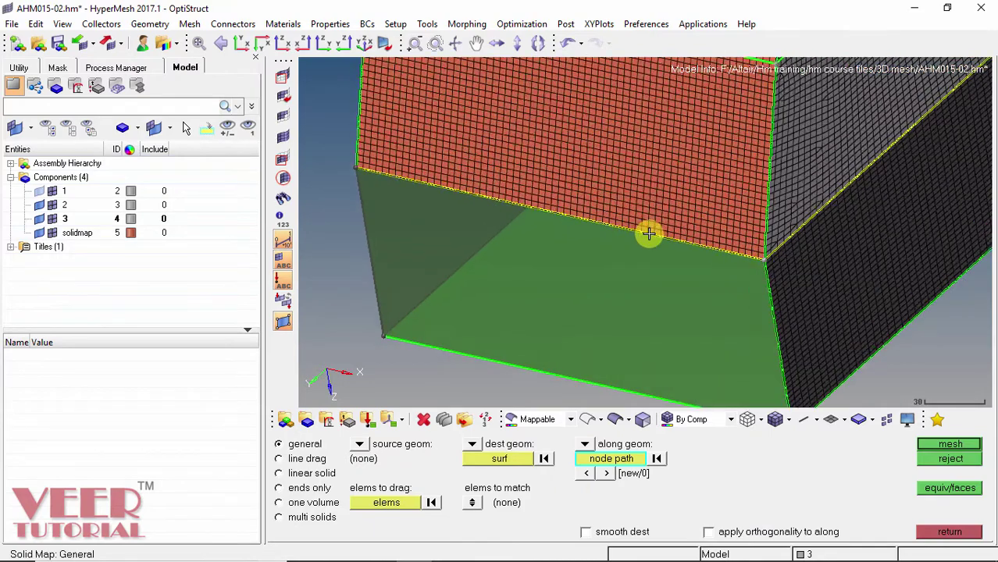
scroll(785, 269, "up", 2)
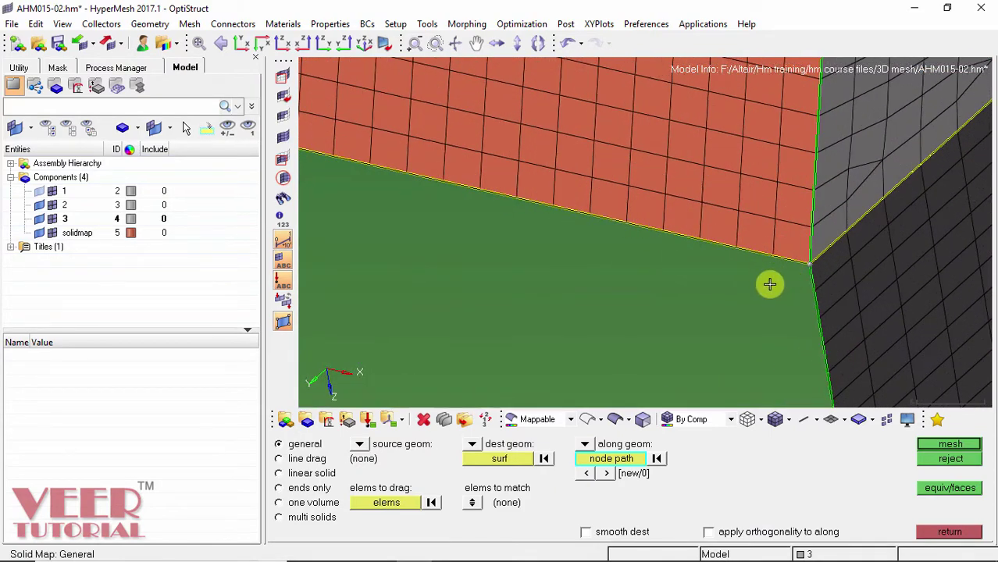
scroll(769, 283, "down", 2)
scroll(544, 206, "down", 1)
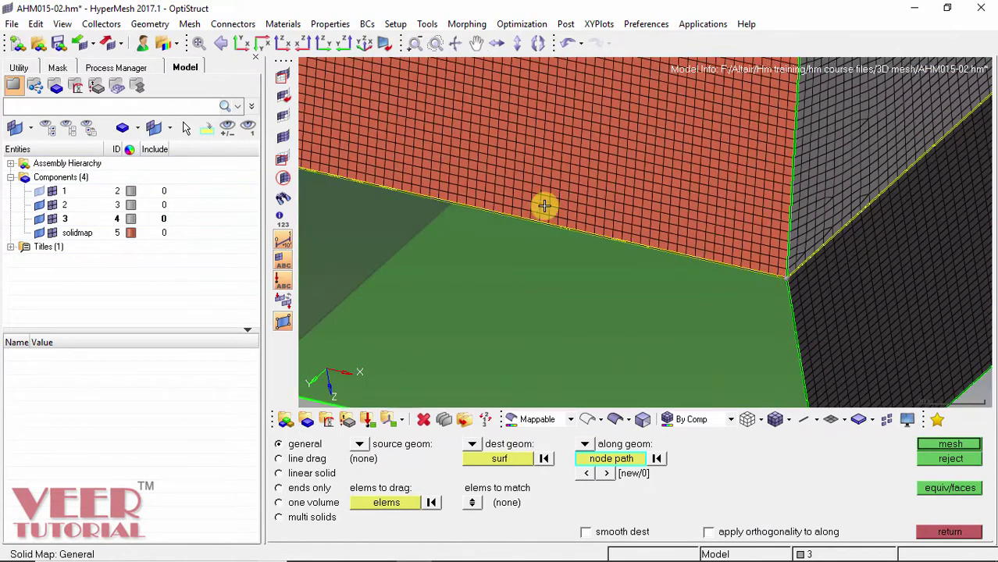
scroll(779, 282, "up", 2)
scroll(827, 271, "up", 1)
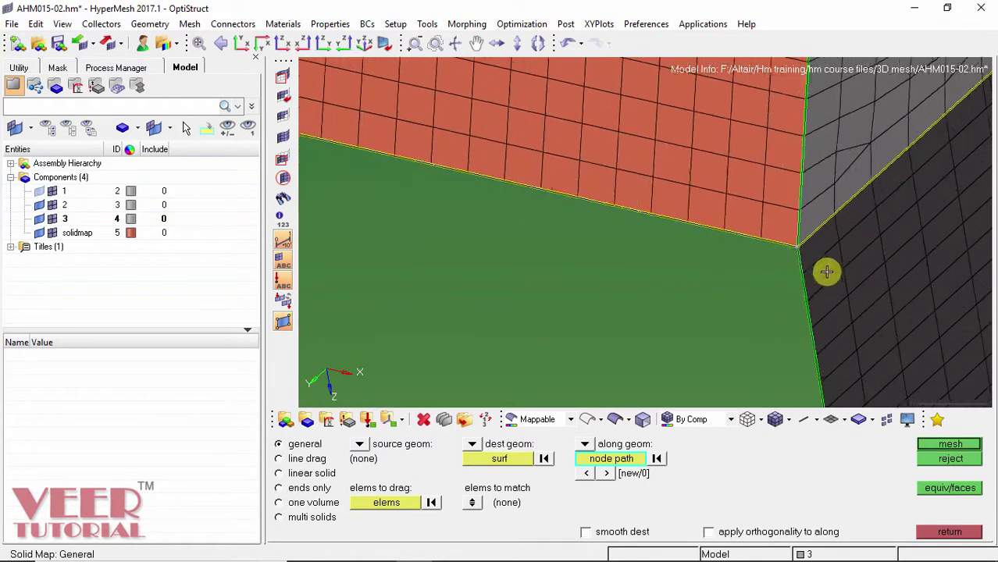
left_click(797, 248)
left_click(760, 238)
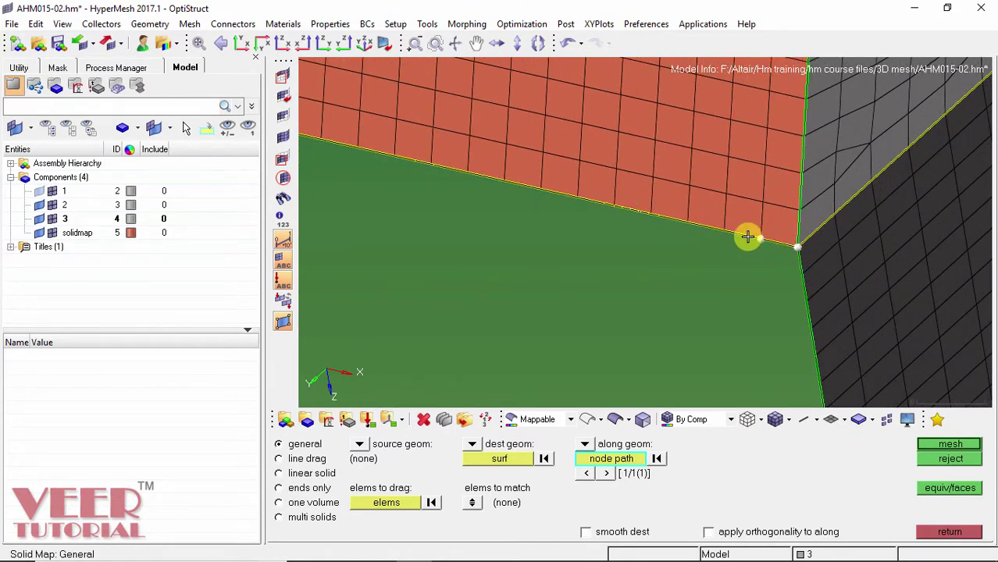
left_click(724, 230)
left_click(687, 223)
left_click(651, 213)
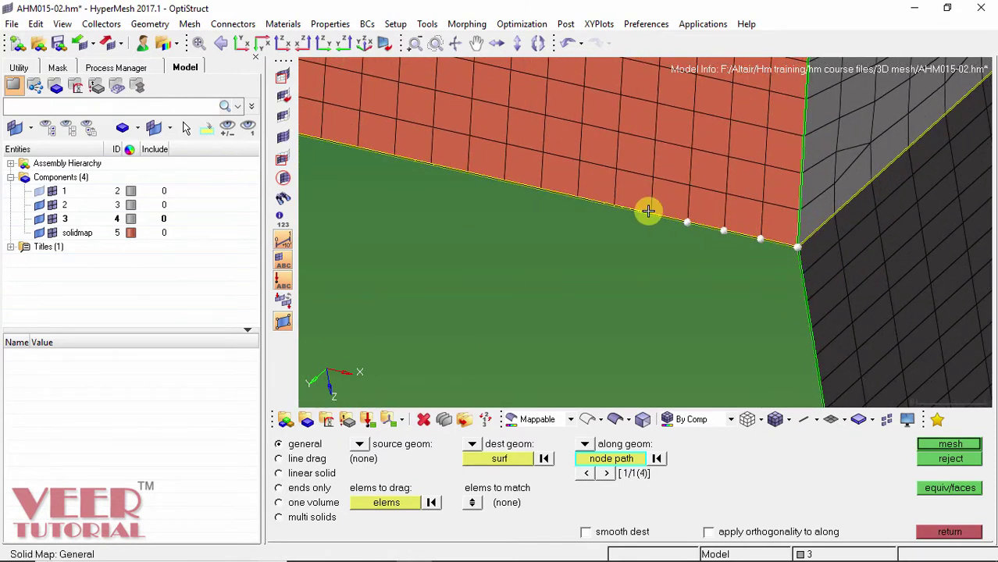
left_click(614, 205)
left_click(576, 197)
left_click(540, 189)
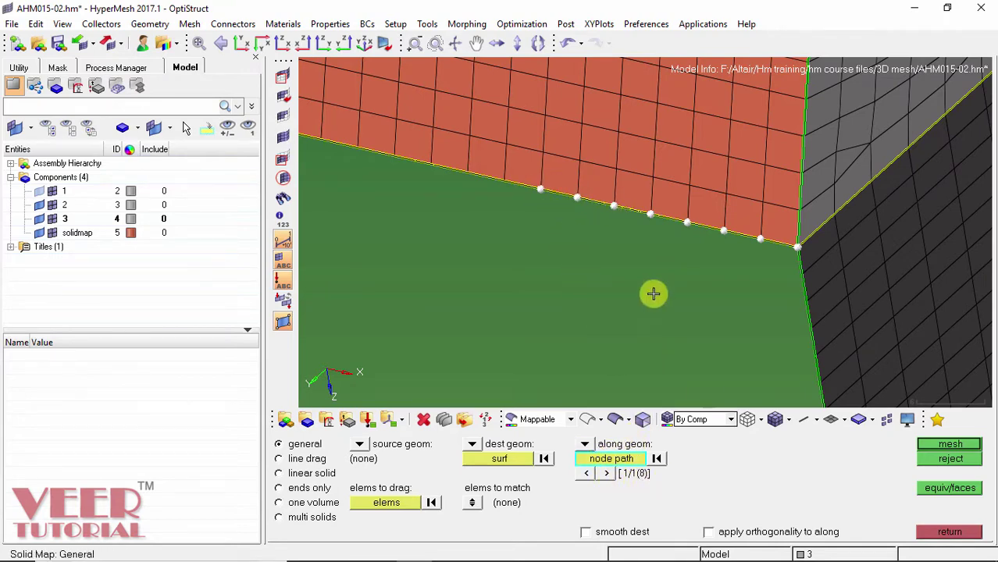
Extend the node path along the curved body's bottom edge to the opposite corner of the end face.
scroll(804, 302, "down", 2)
scroll(557, 193, "up", 2)
scroll(701, 267, "up", 2)
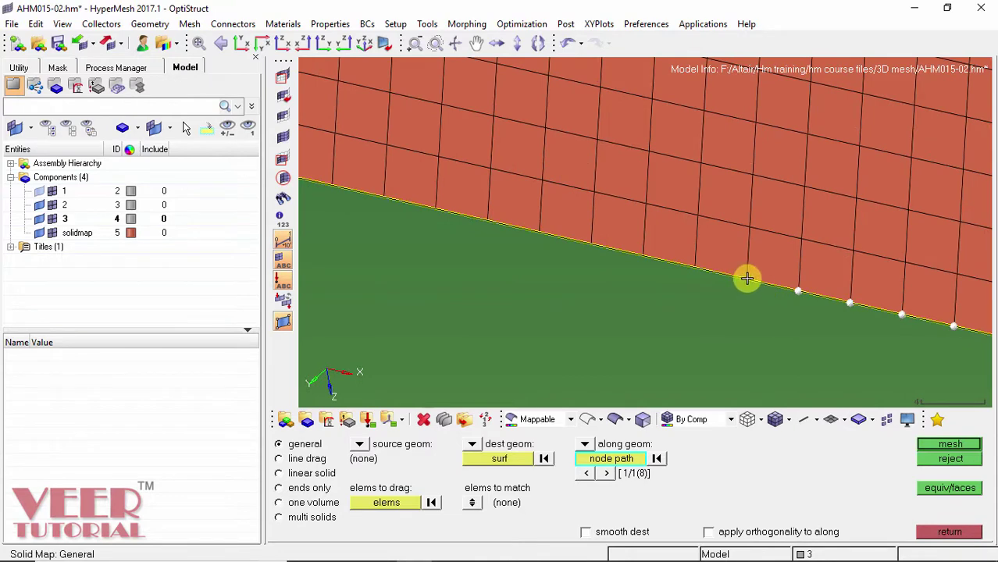
left_click(745, 279)
left_click(694, 268)
left_click(641, 256)
left_click(590, 244)
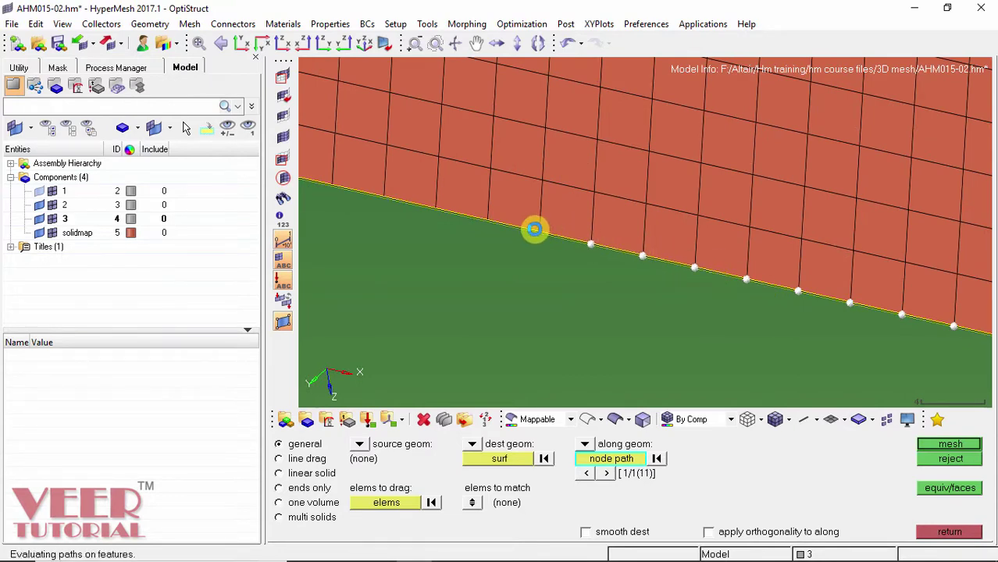
left_click(538, 233)
left_click(487, 221)
left_click(435, 209)
left_click(384, 198)
scroll(556, 237, "down", 2)
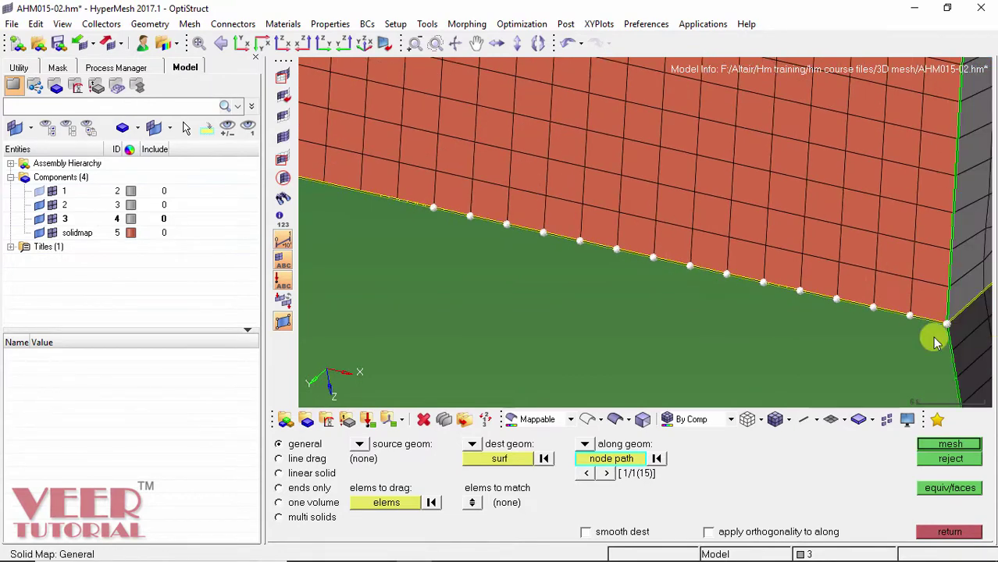
scroll(750, 265, "down", 3)
scroll(890, 276, "down", 3)
scroll(688, 235, "up", 4)
scroll(684, 235, "up", 1)
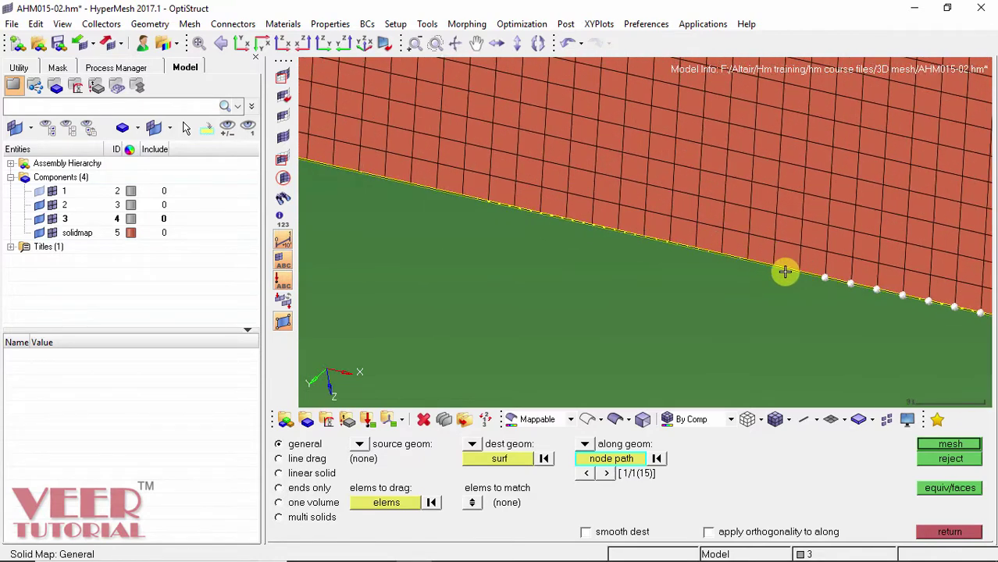
left_click(737, 253)
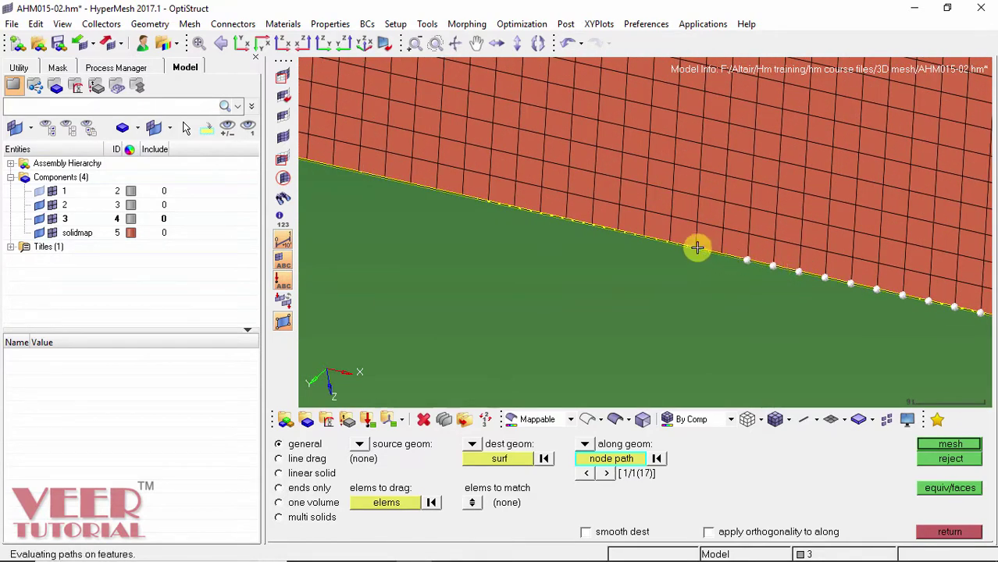
scroll(442, 159, "down", 2)
left_click(416, 152)
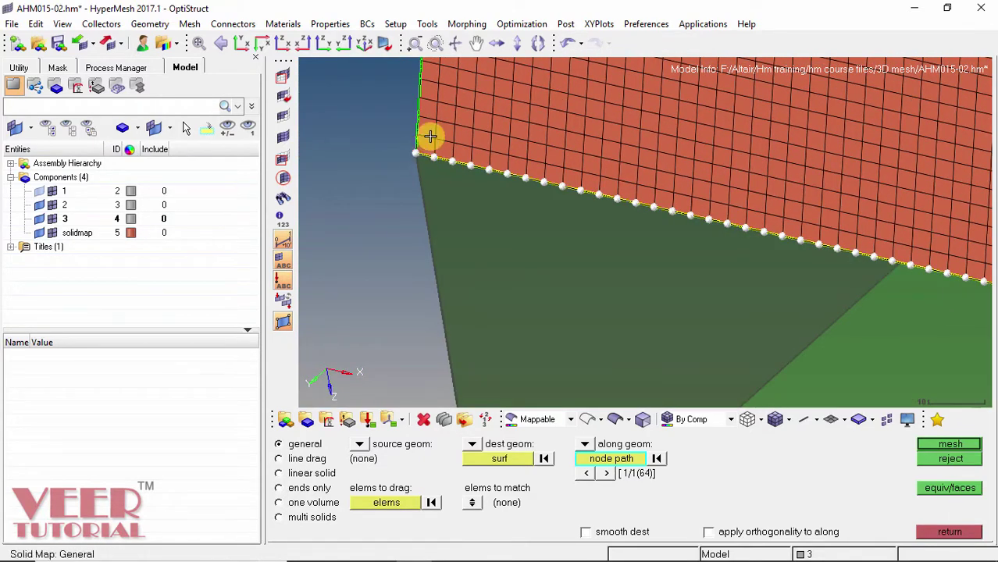
scroll(425, 144, "down", 1)
scroll(424, 150, "down", 3)
scroll(568, 165, "up", 3)
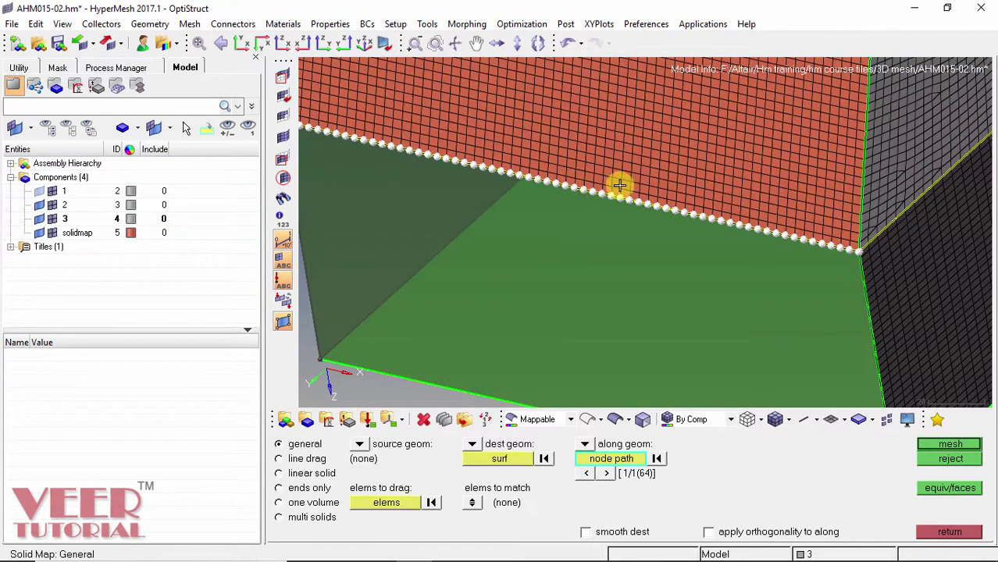
Generate the base block's solid map mesh and check its node alignment with the curved body along the shared edge.
left_click(952, 446)
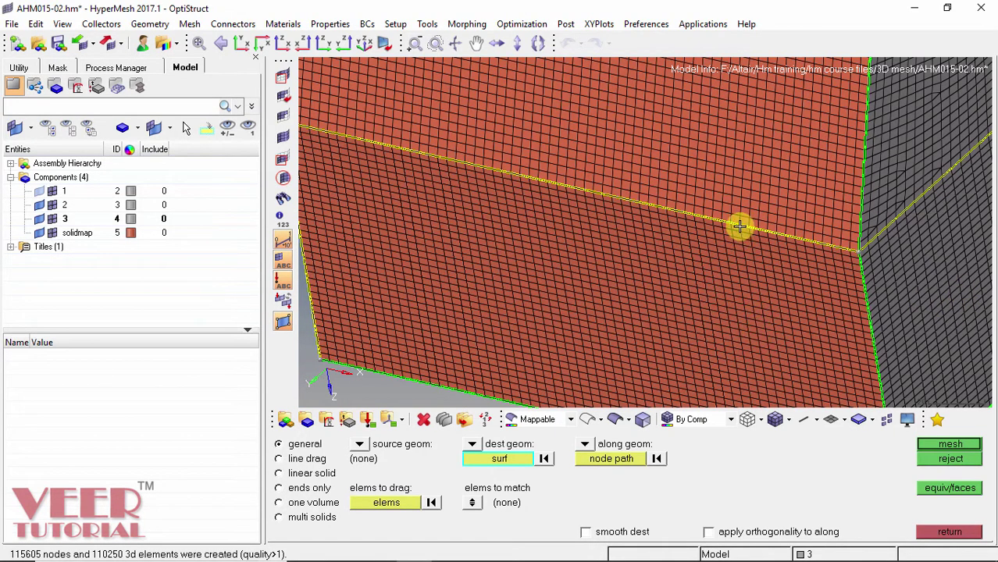
scroll(738, 220, "up", 2)
scroll(737, 197, "up", 2)
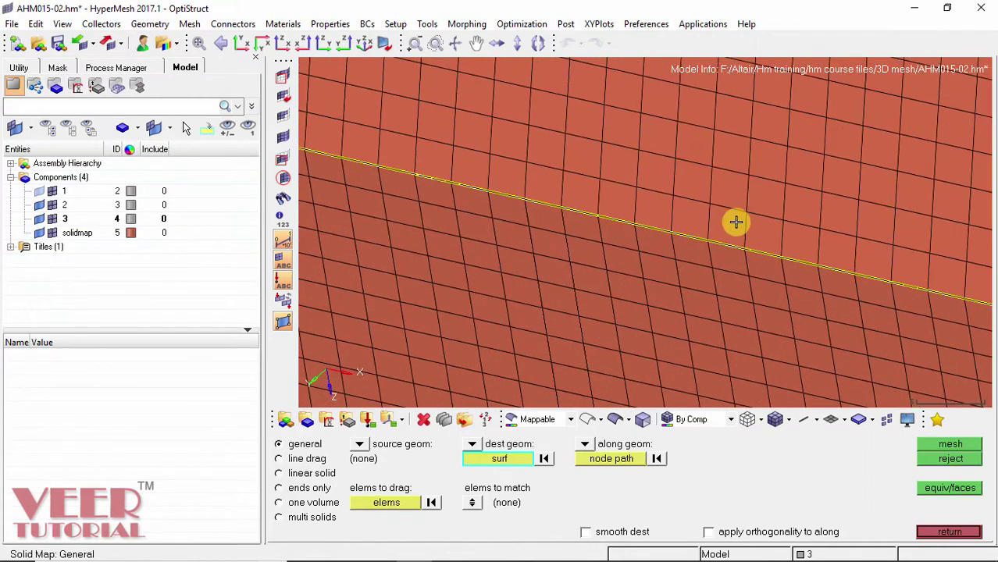
scroll(722, 243, "up", 1)
scroll(712, 242, "up", 1)
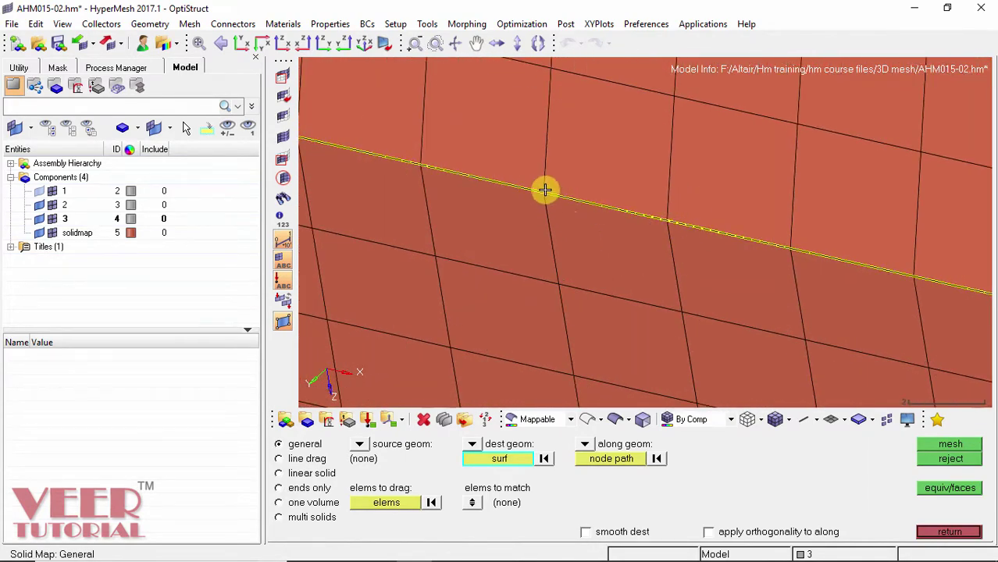
scroll(563, 183, "down", 1)
scroll(657, 252, "down", 5)
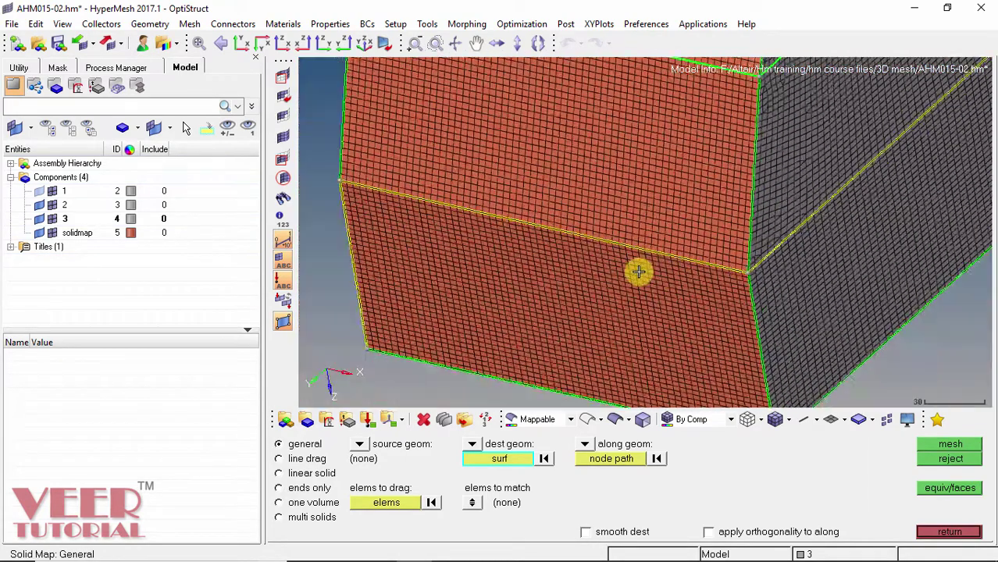
left_click_drag(661, 265, 601, 269, "ctrl")
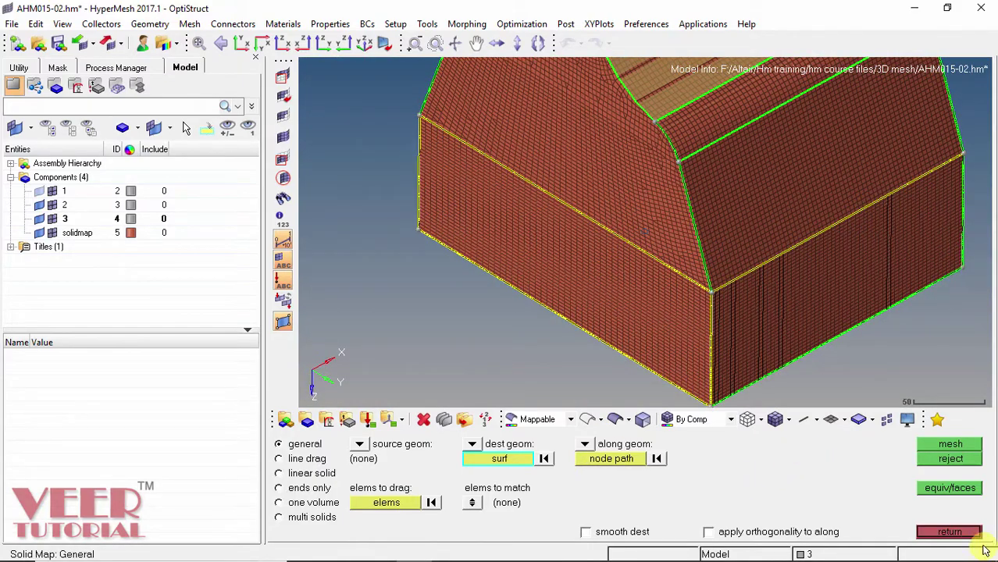
left_click(949, 531)
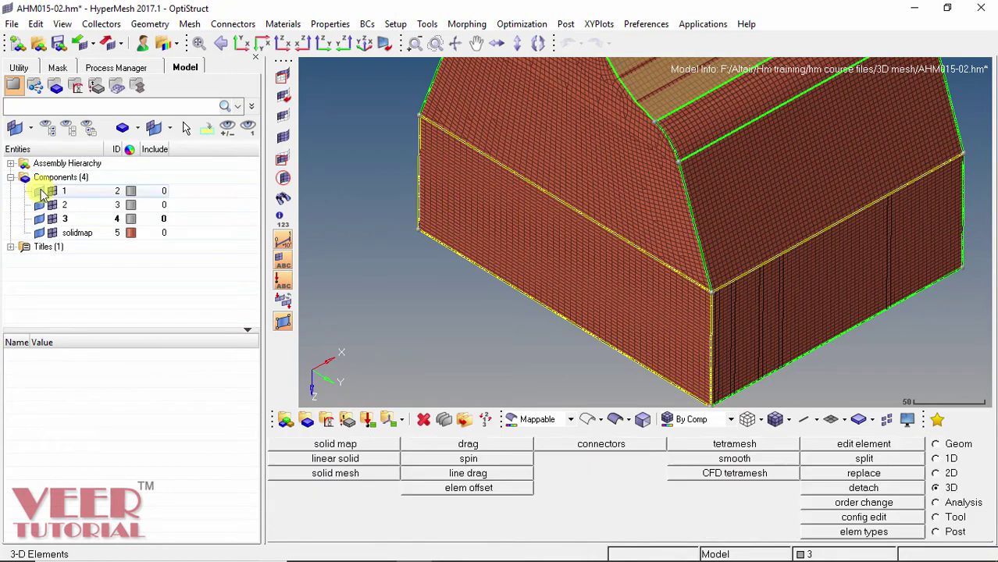
Show the geometry of component 1 again and bring the remaining unmeshed block into view beside the meshed bodies.
left_click(41, 192)
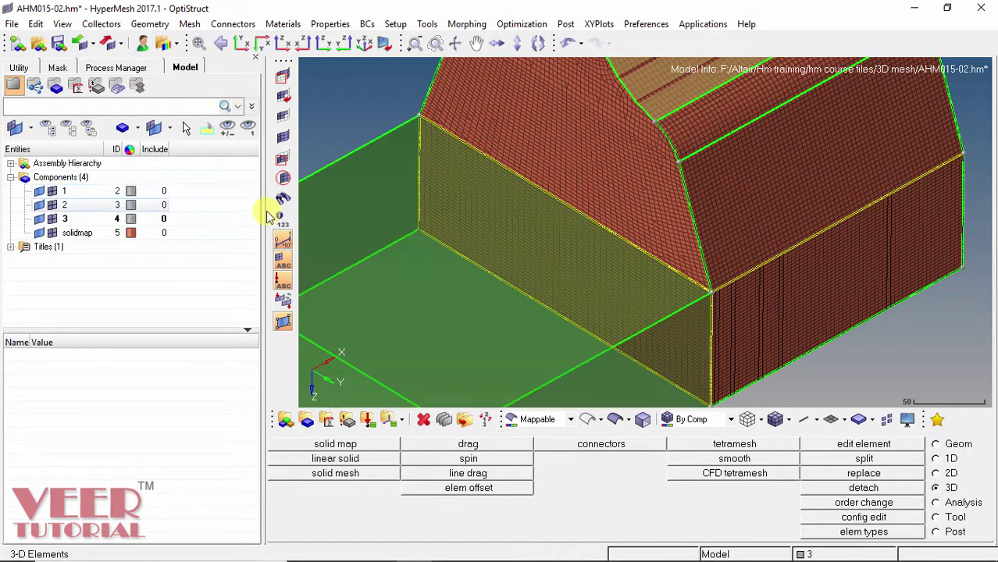
key("f")
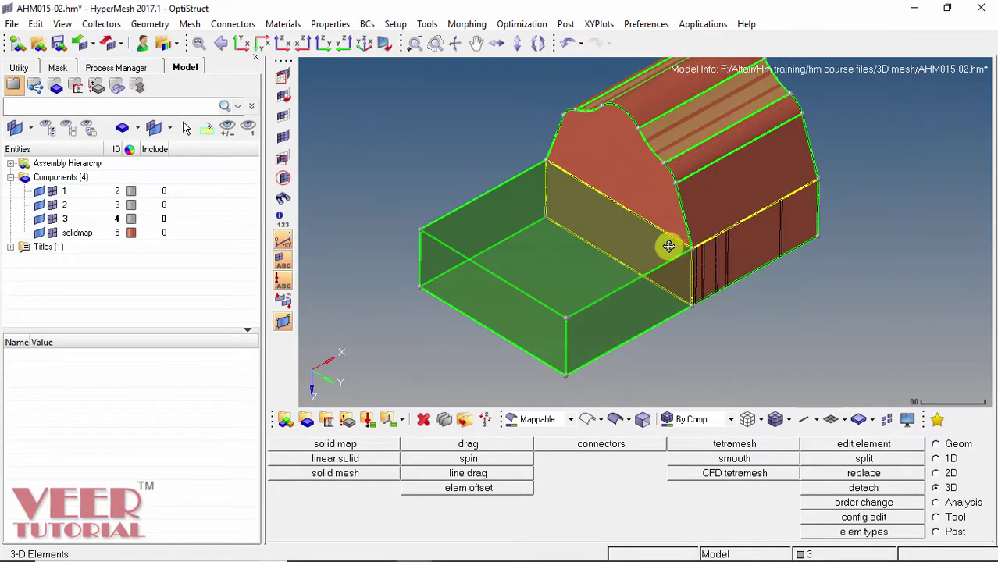
left_click_drag(664, 243, 608, 216, "ctrl")
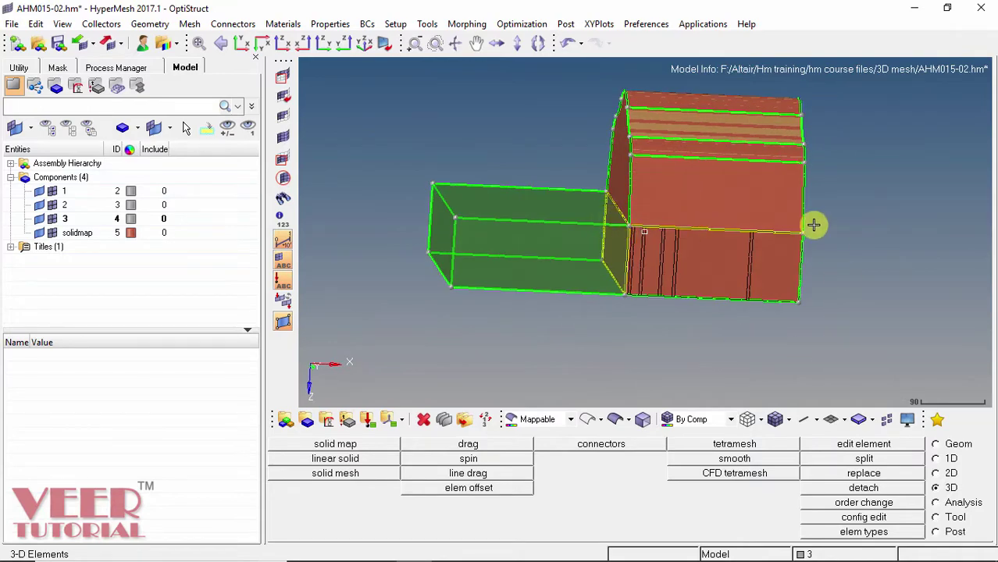
scroll(673, 262, "up", 3)
scroll(658, 194, "down", 2)
left_click_drag(658, 194, 499, 350, "ctrl")
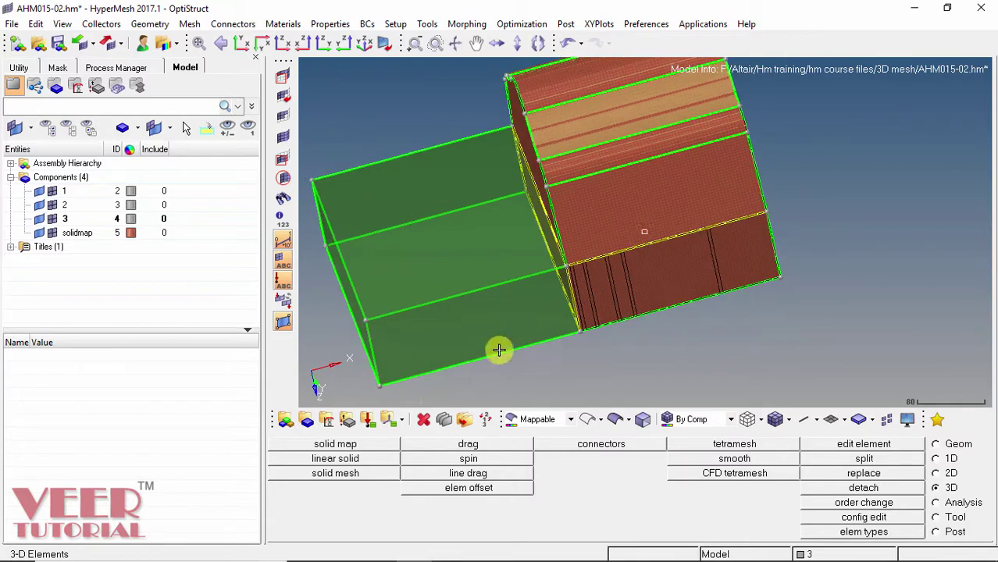
Check the mesh connectivity by picking one element for deletion and extending the selection to attached elements, without deleting anything.
left_click(422, 421)
left_click(633, 492)
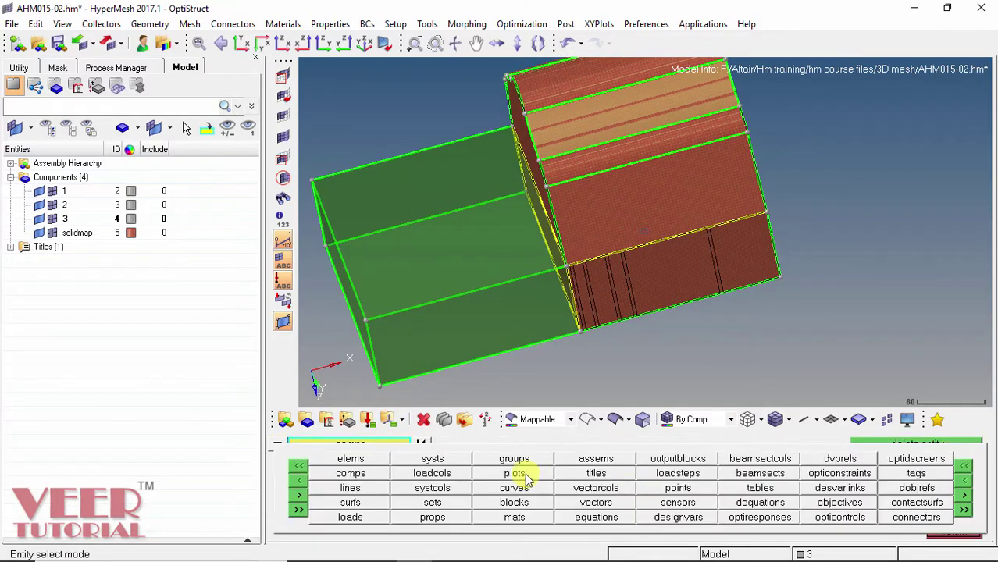
left_click(245, 473)
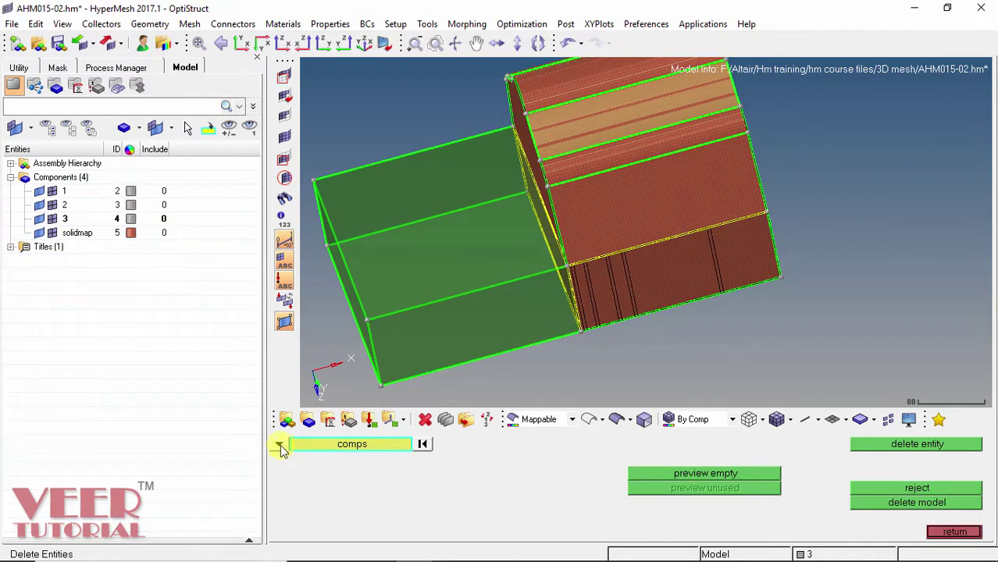
left_click(276, 443)
left_click(358, 460)
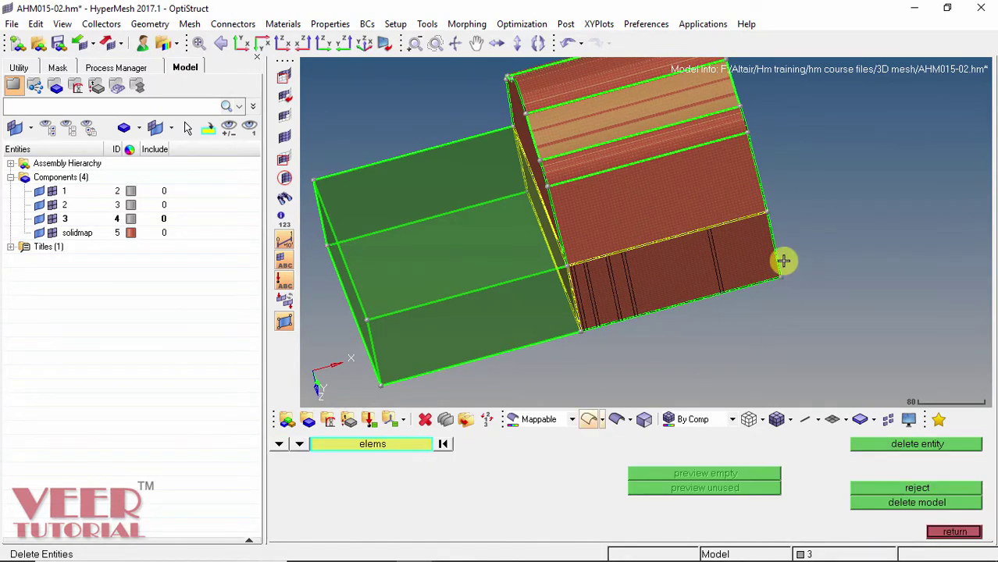
scroll(662, 164, "up", 4)
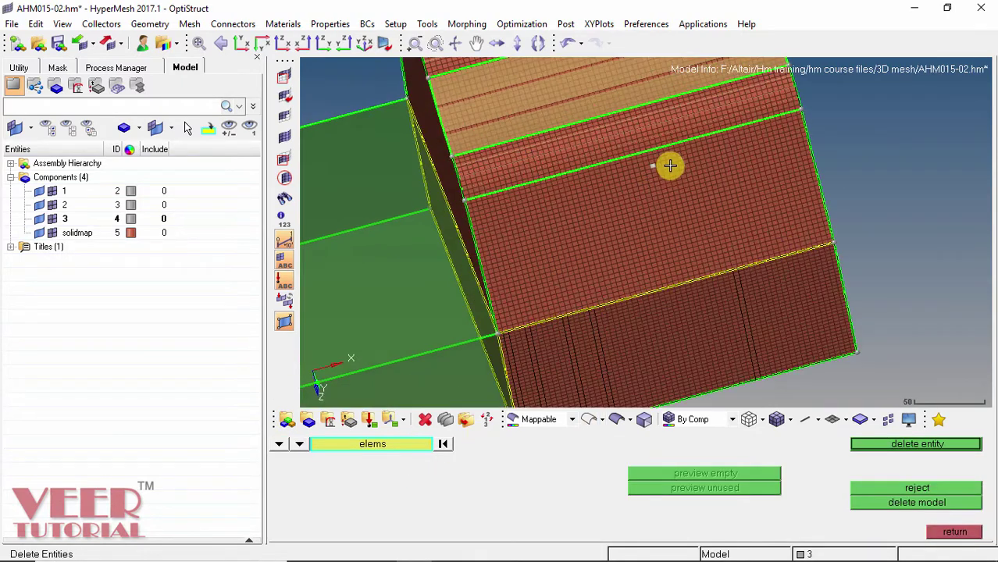
left_click(392, 451)
left_click(691, 490)
scroll(744, 290, "down", 4)
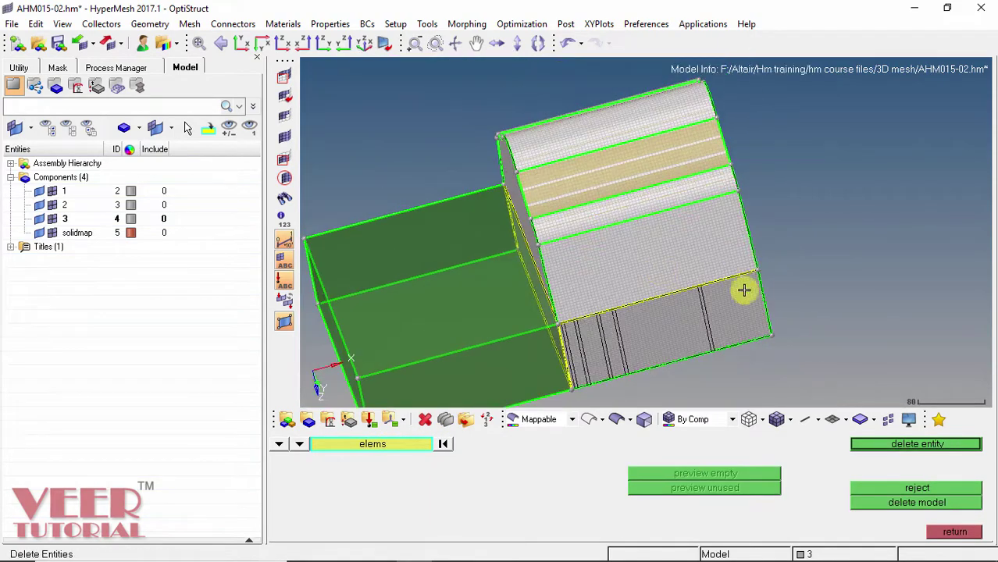
left_click_drag(744, 290, 664, 269, "ctrl")
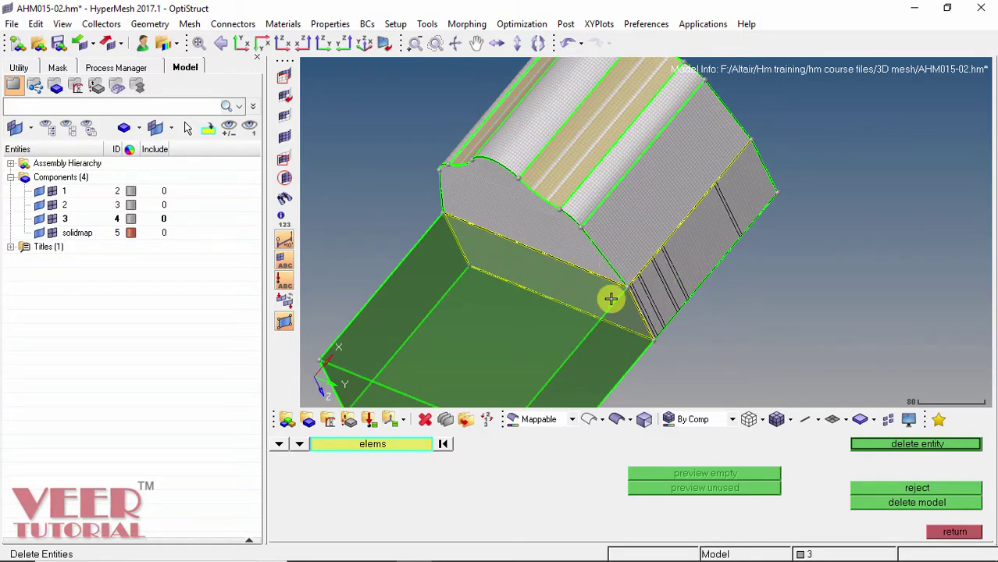
left_click(953, 532)
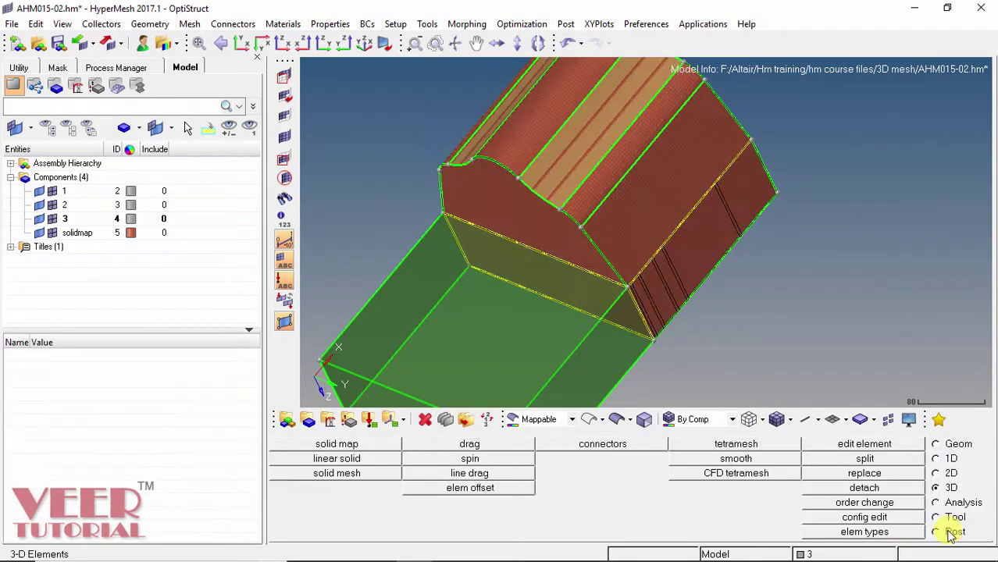
Hide component 2's geometry and elements and the elements of the solidmap component.
left_click_drag(538, 276, 47, 230, "ctrl")
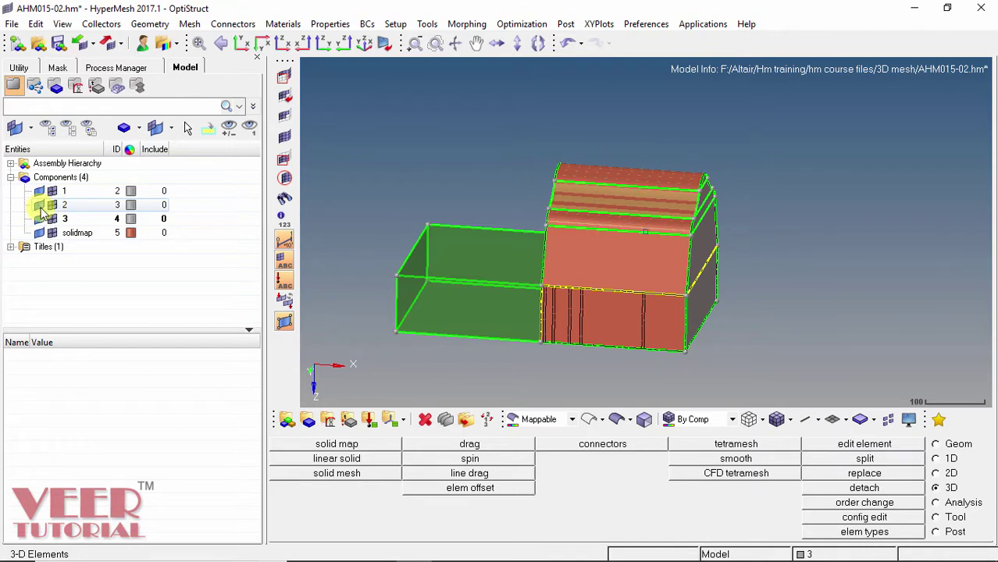
left_click(41, 206)
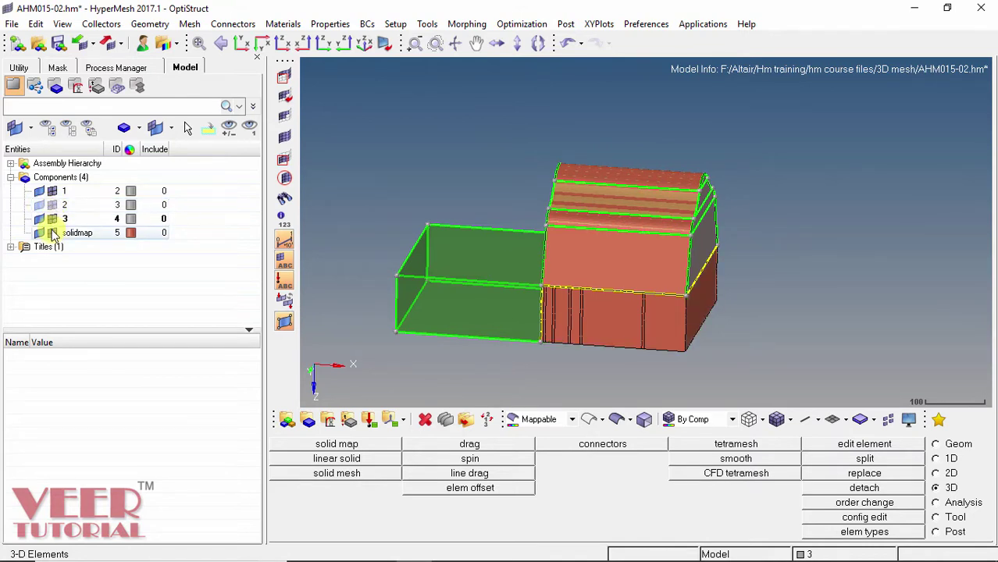
left_click(51, 232)
left_click_drag(483, 285, 668, 370, "ctrl")
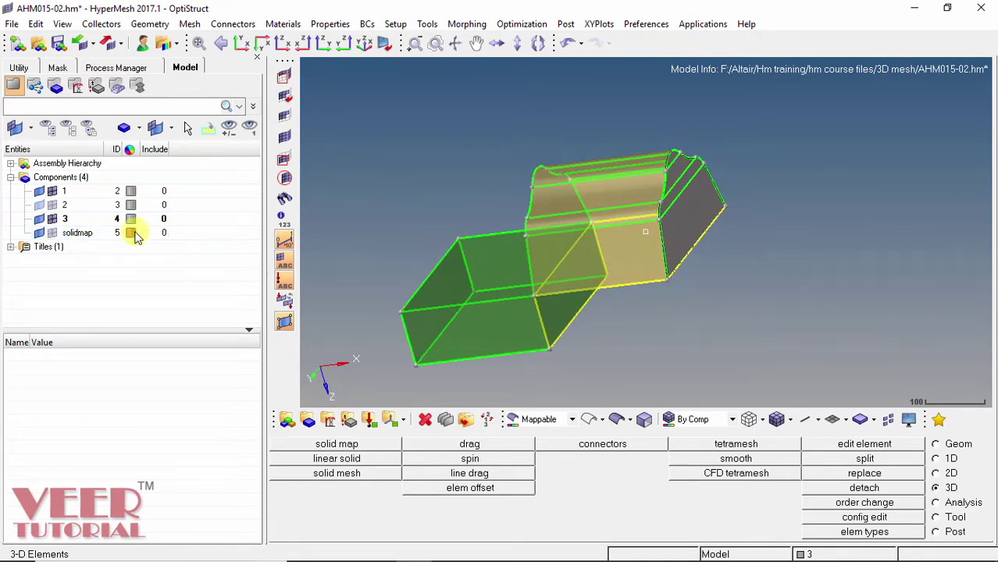
Try a mixed 2D mesh with element size 2 on the remaining block's outer end face, and reject it.
left_click(52, 233)
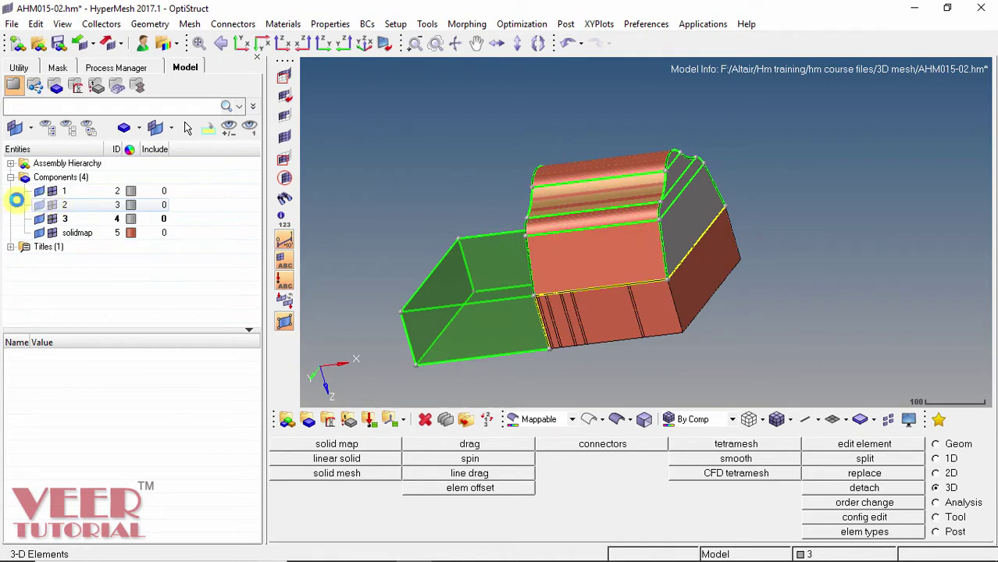
left_click(17, 202)
left_click_drag(555, 259, 882, 437, "ctrl")
left_click(935, 473)
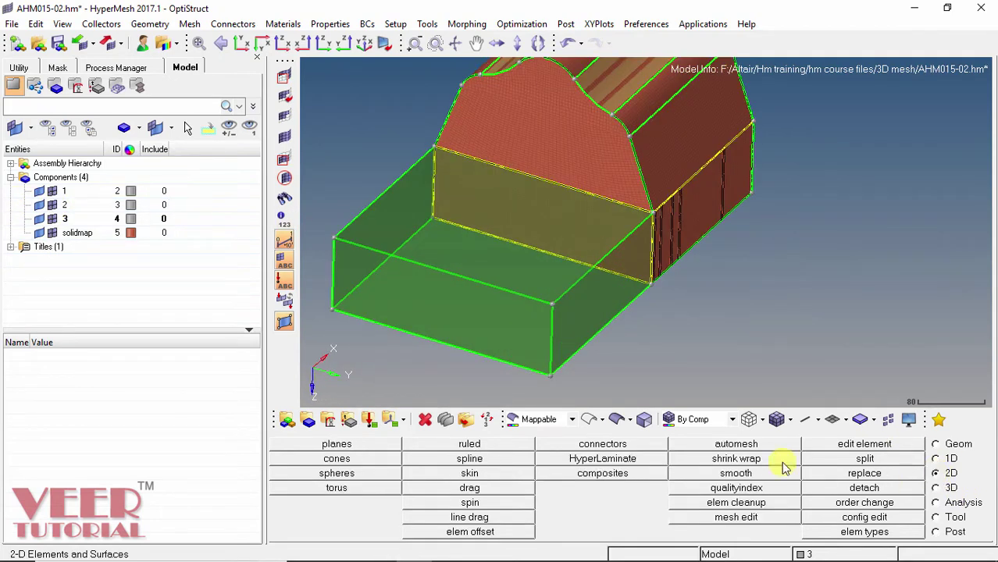
left_click(736, 443)
left_click(435, 305)
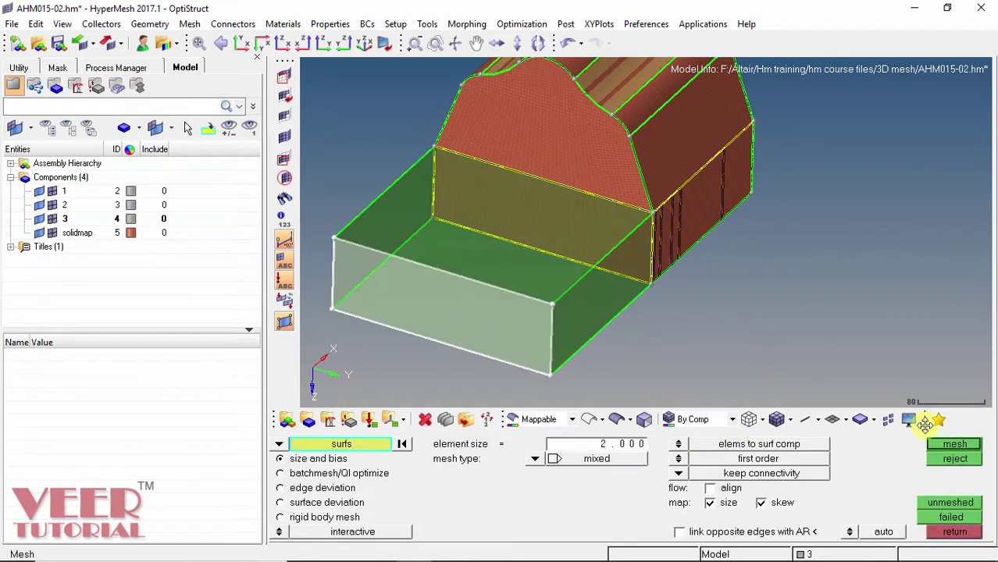
left_click(956, 445)
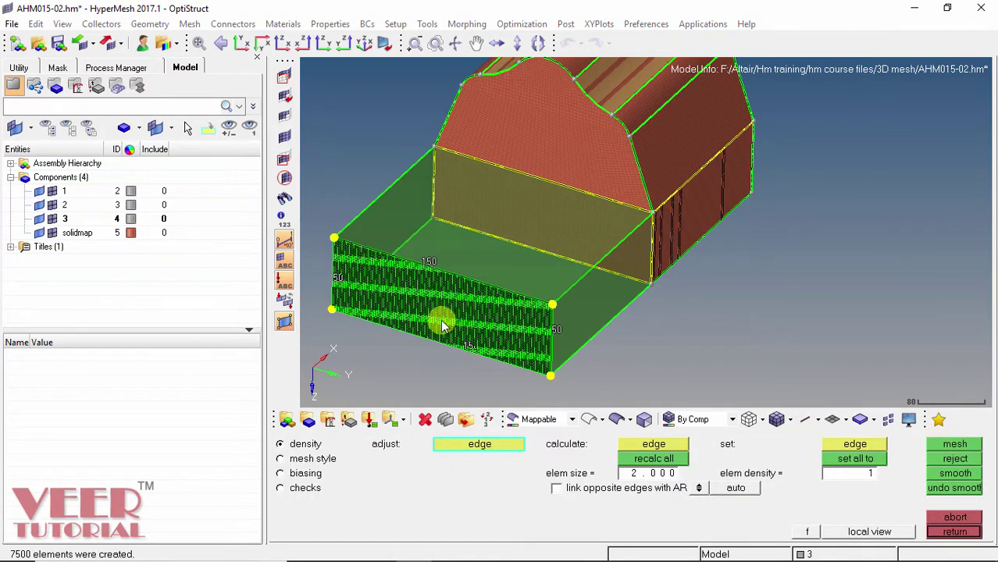
left_click_drag(697, 282, 615, 276, "ctrl")
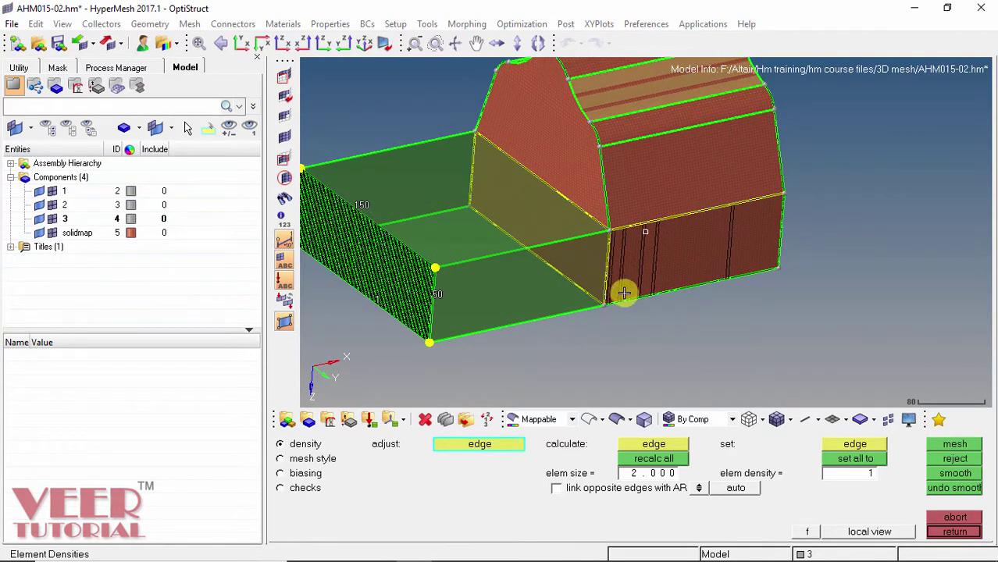
left_click(963, 460)
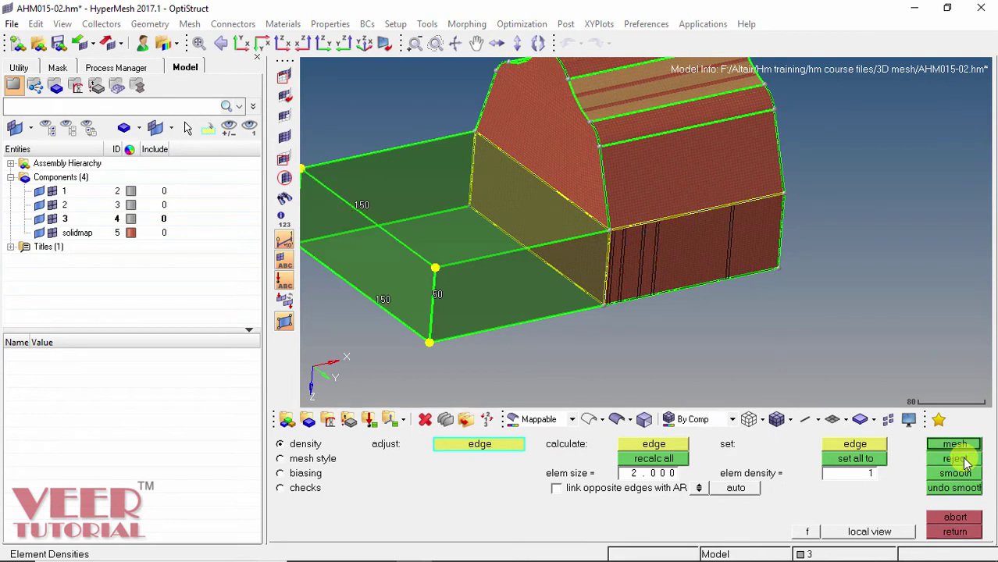
left_click(951, 537)
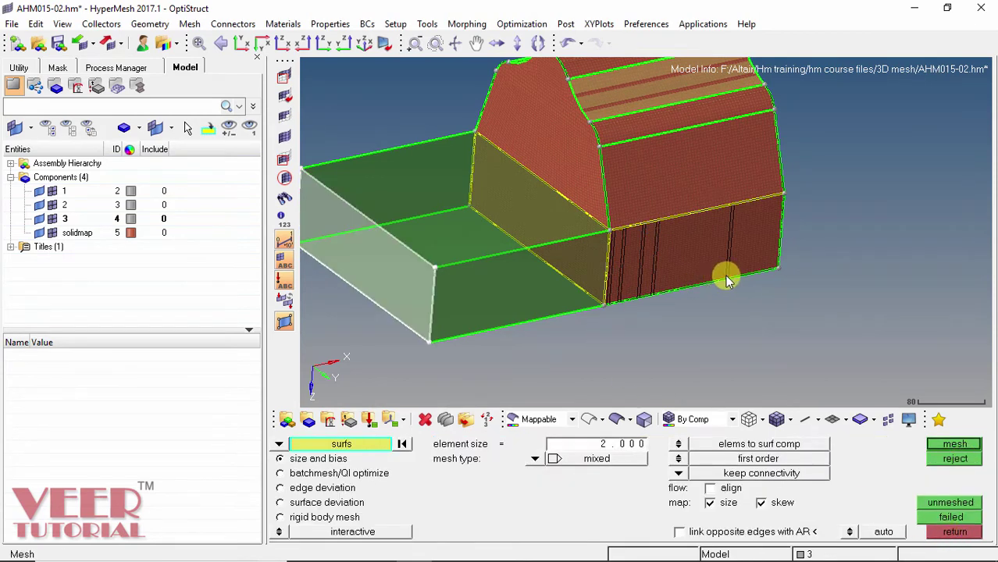
Hide component 3's geometry and the solidmap component's elements to expose the remaining block's shared face.
scroll(835, 267, "down", 2, "ctrl")
scroll(835, 267, "down", 2, "ctrl")
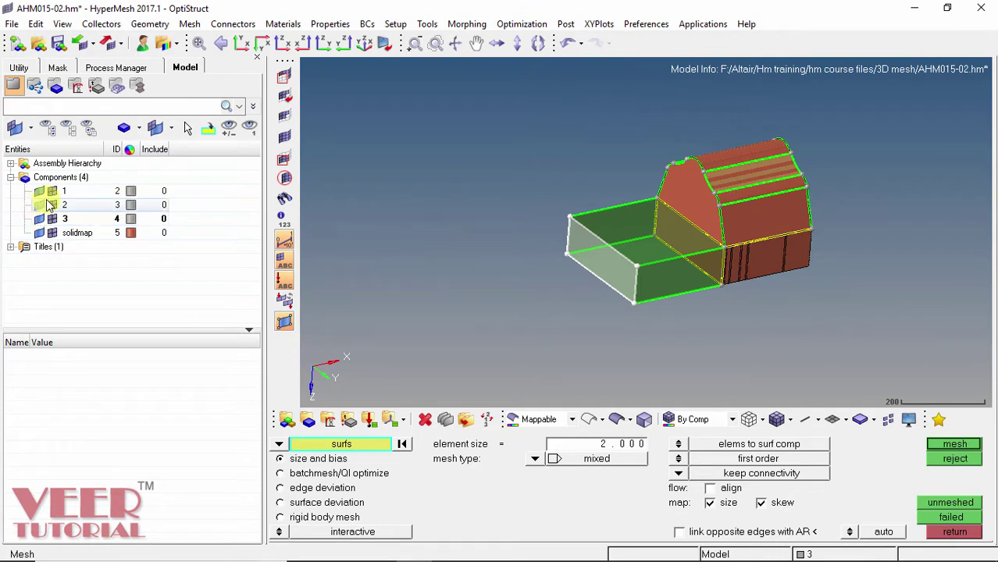
left_click(53, 219)
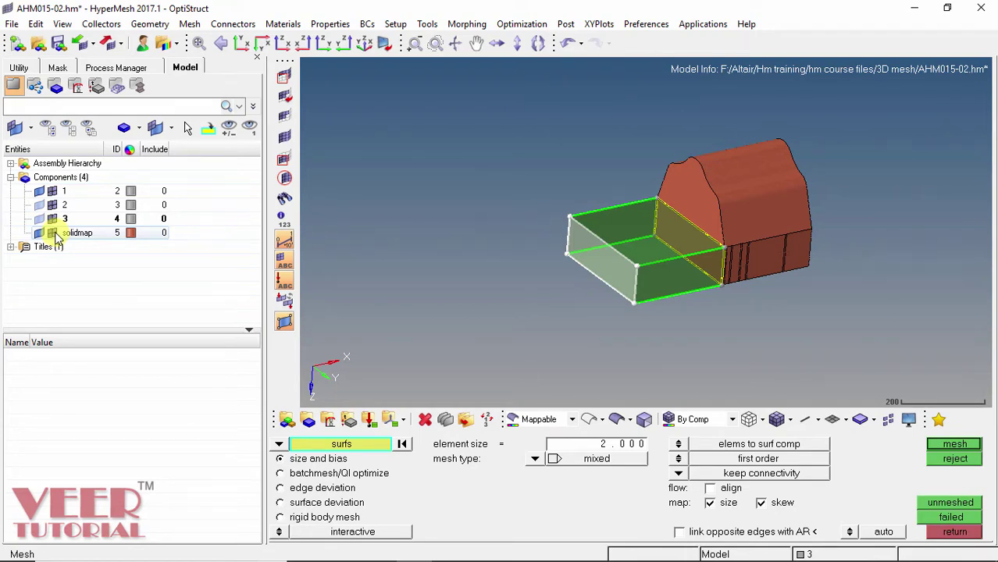
left_click(53, 232)
scroll(791, 272, "up", 3)
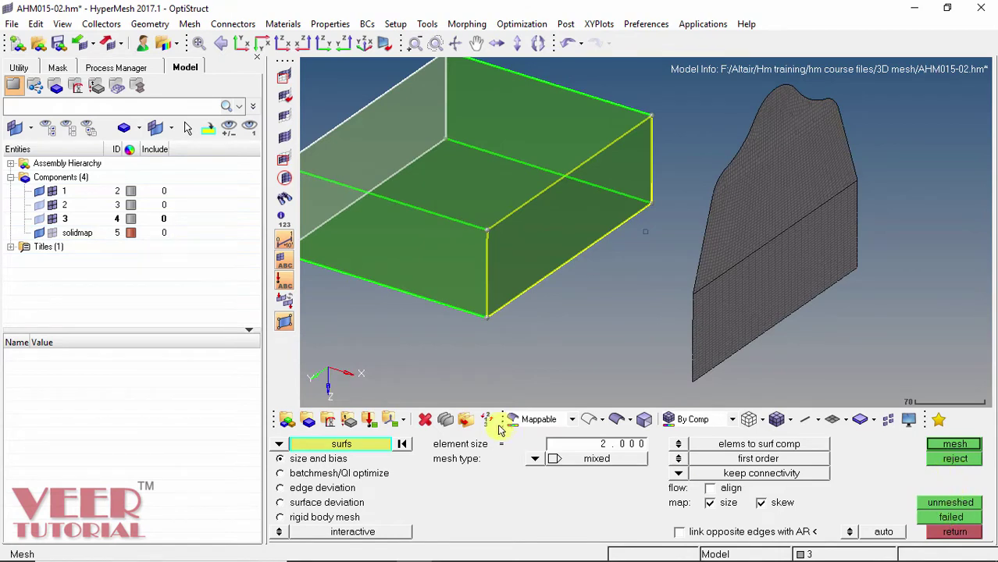
Automesh the remaining block's end face adjoining the meshed bodies with mixed elements of size 2.
left_click(402, 444)
left_click(565, 238)
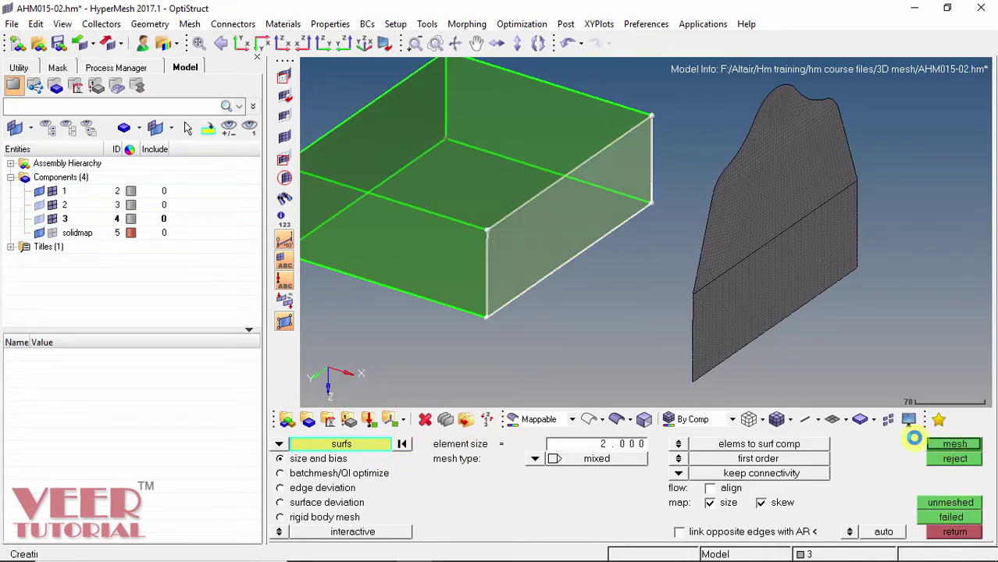
scroll(575, 204, "up", 4)
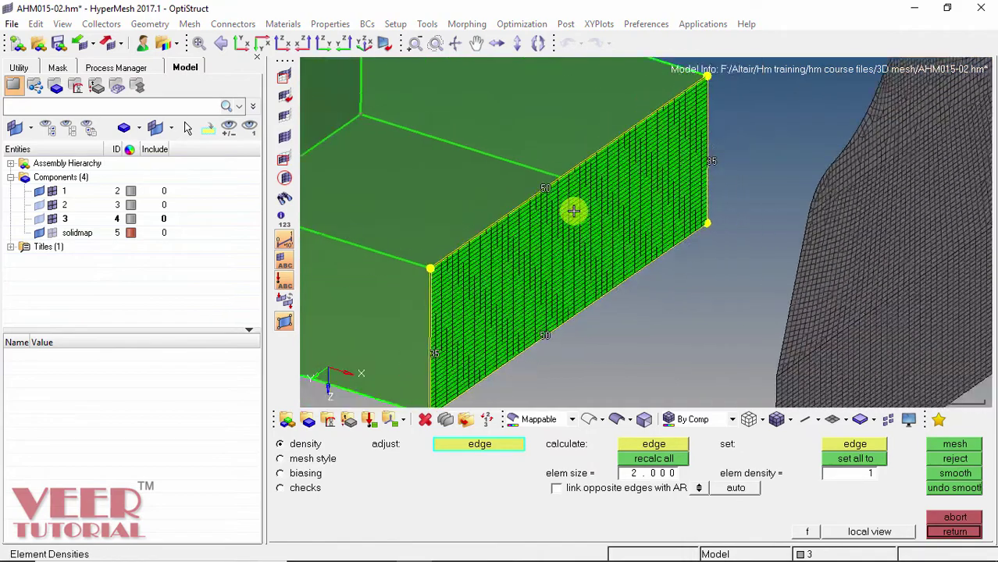
scroll(574, 211, "down", 2)
left_click_drag(574, 212, 532, 249, "ctrl")
left_click_drag(573, 303, 566, 213, "ctrl")
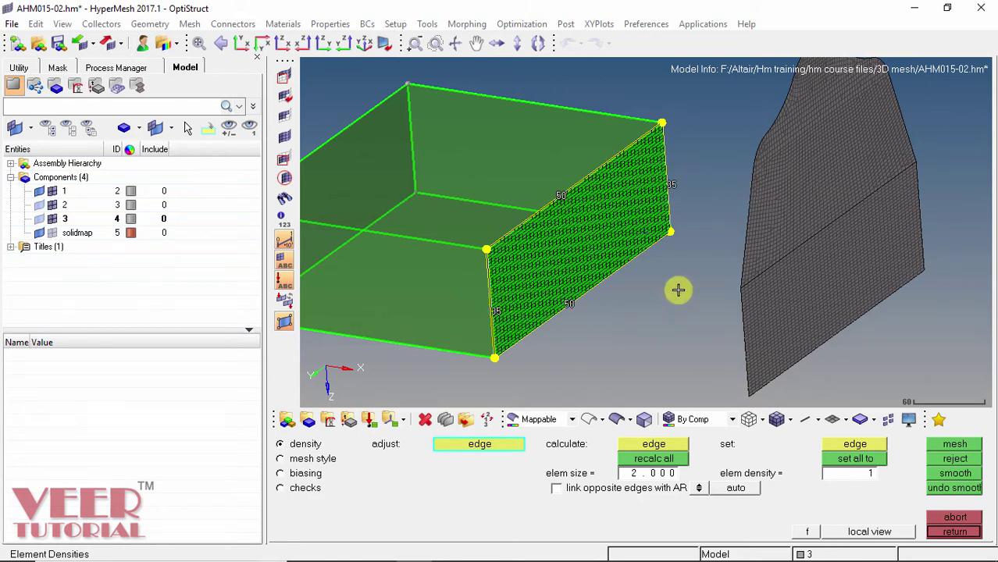
left_click(954, 533)
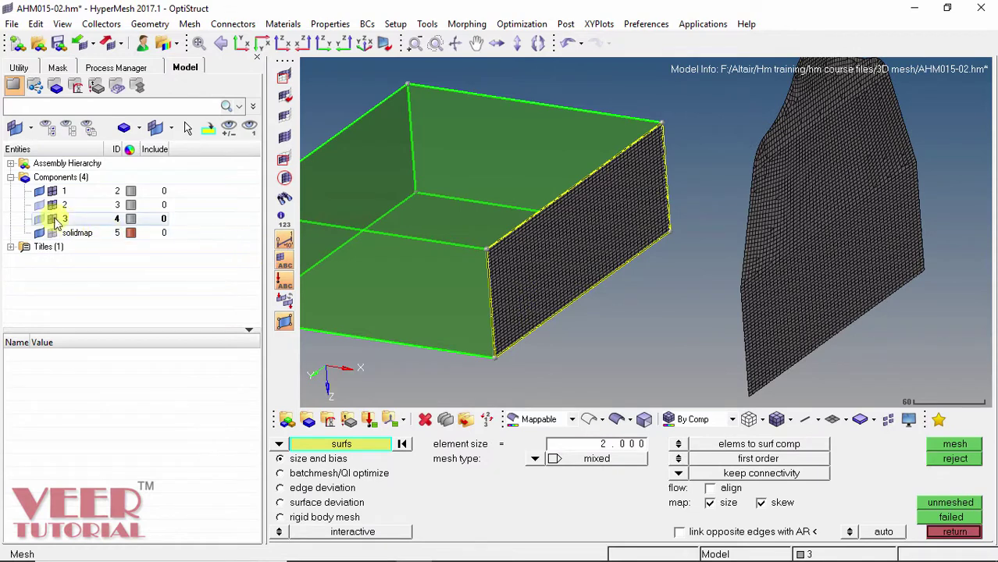
left_click(953, 531)
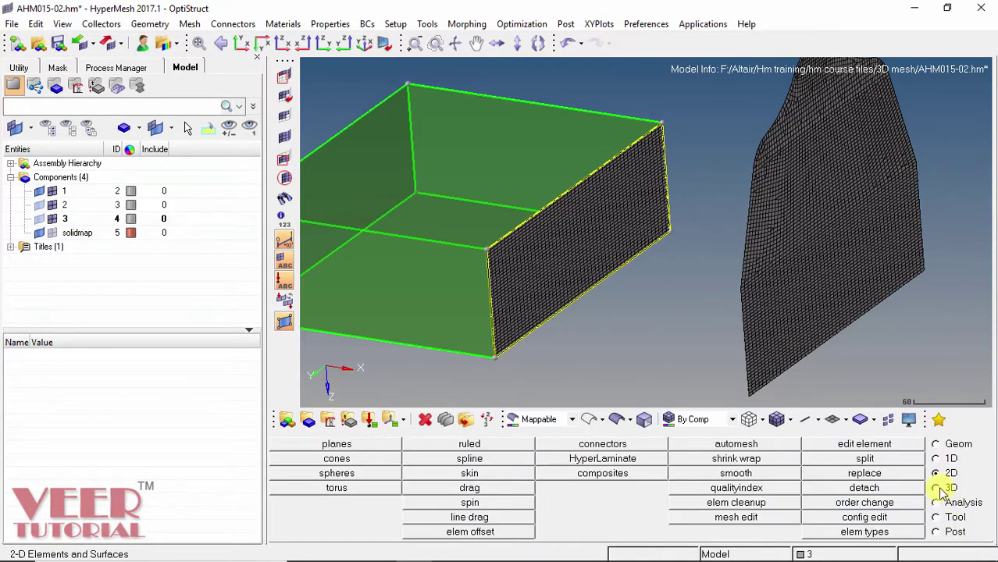
Set up a line drag solid map and select all elements on the block's meshed end face as the elements to drag.
left_click(936, 488)
left_click(337, 445)
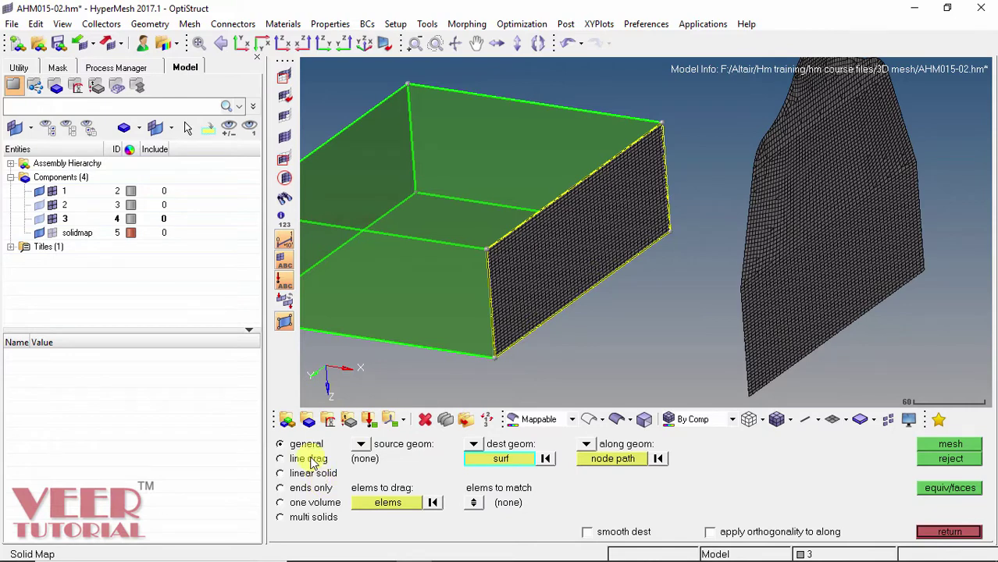
left_click(280, 459)
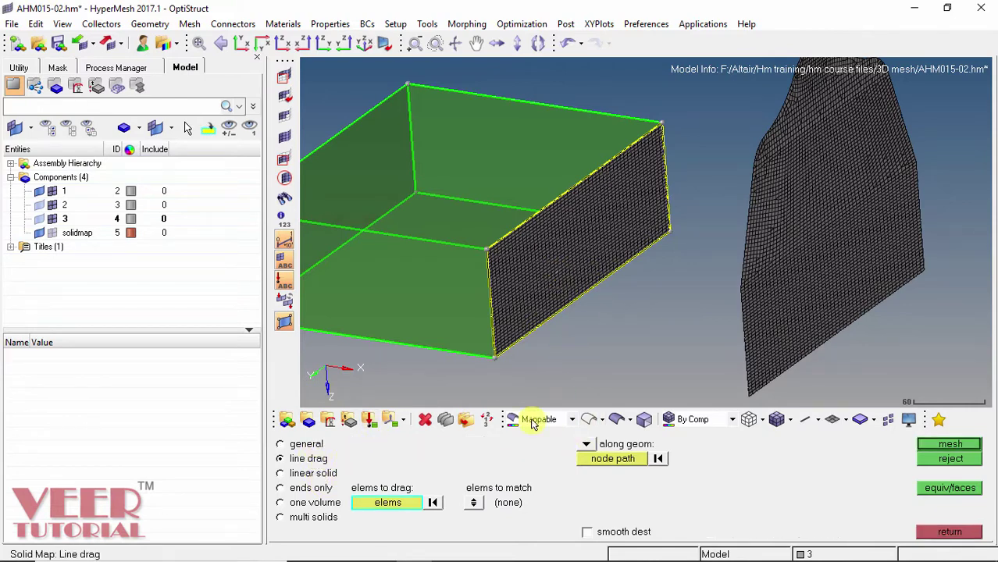
left_click(386, 504)
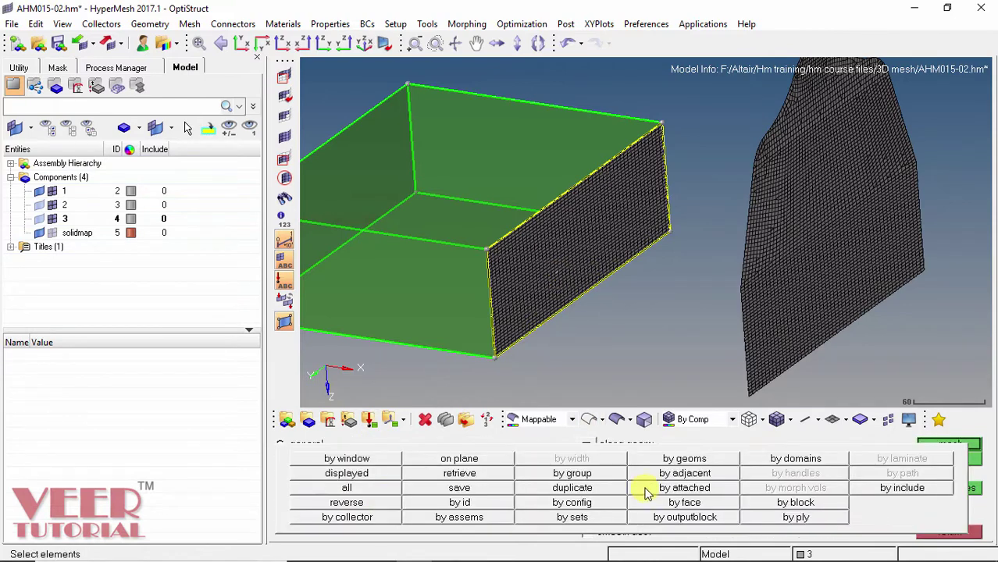
left_click(691, 503)
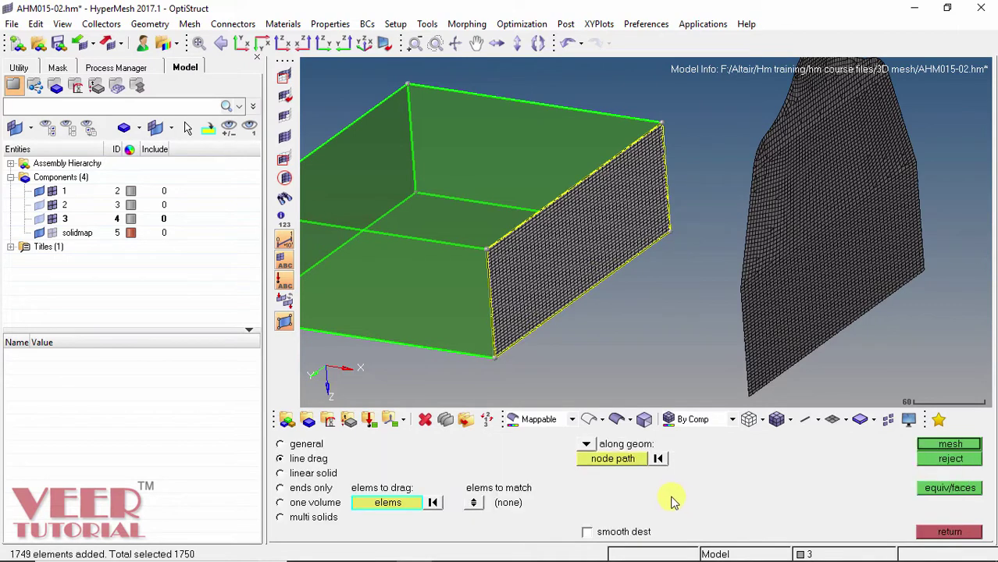
Generate the block's solid map mesh along its lengthwise edge line with element size 4, and show the solidmap component's elements.
left_click(587, 445)
left_click(577, 475)
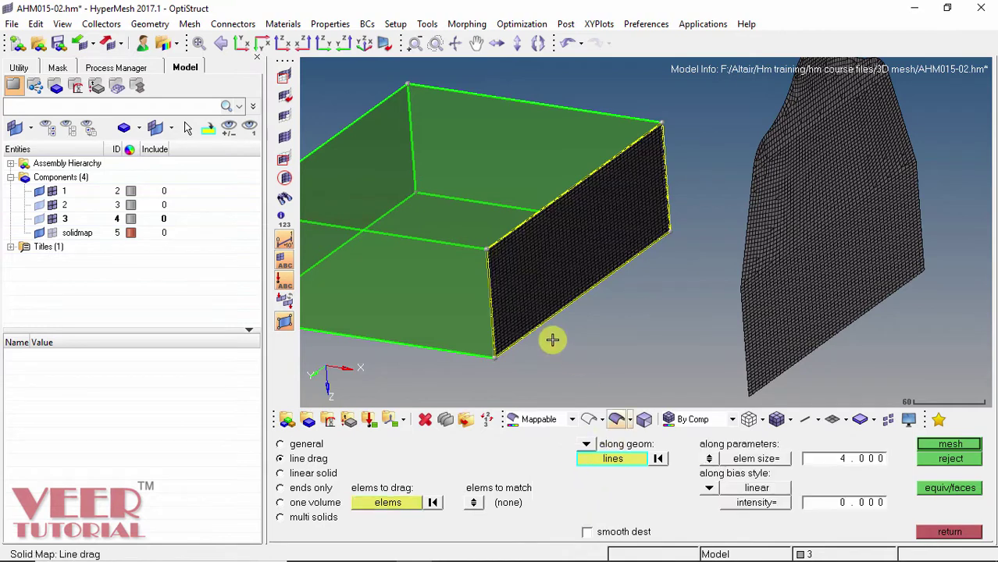
scroll(550, 324, "down", 2)
left_click(951, 444)
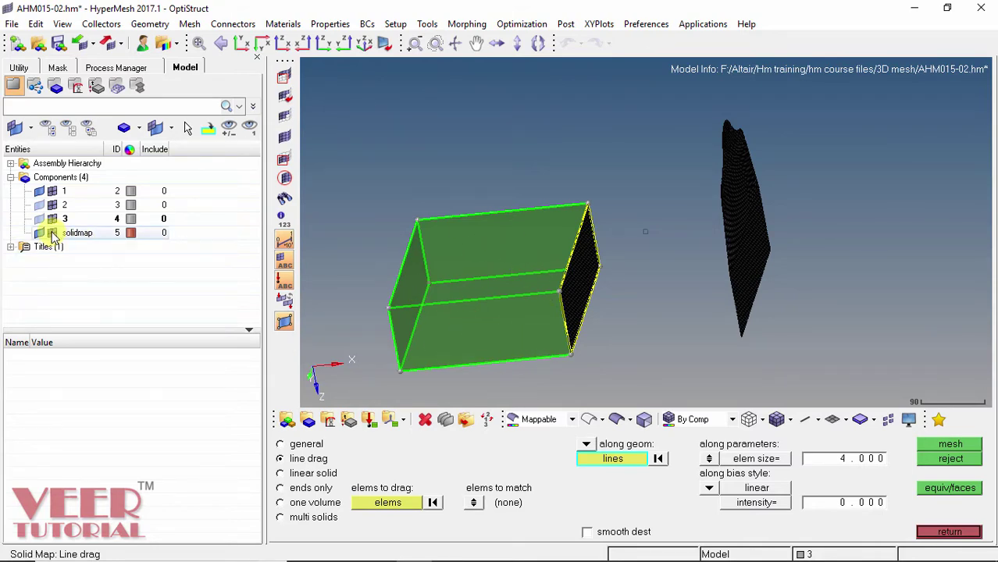
left_click(52, 232)
left_click(947, 533)
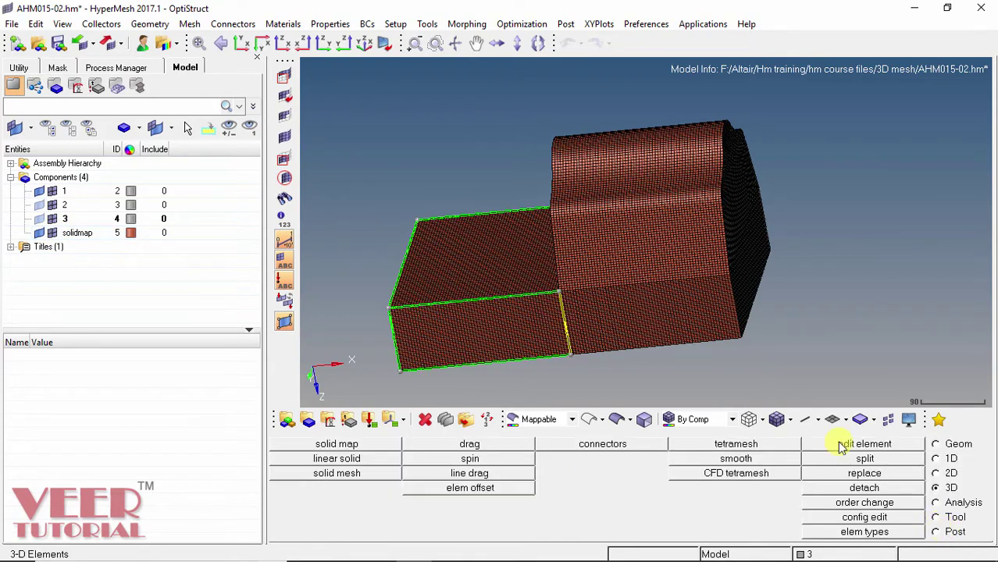
Inspect node alignment along the block's shared edge and check mesh connectivity by extending a deletion selection to attached elements, without deleting anything.
left_click_drag(599, 220, 696, 228, "ctrl")
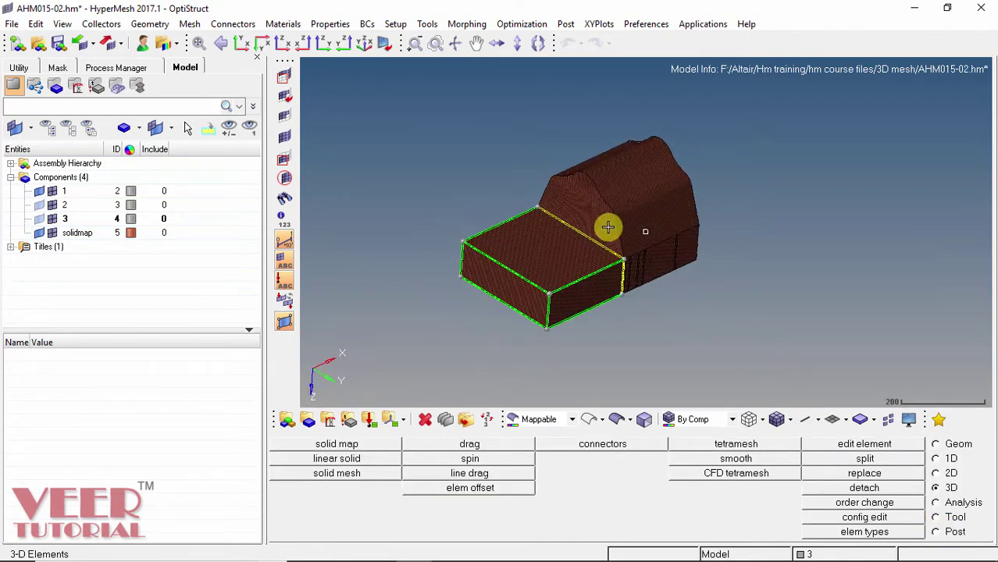
scroll(605, 225, "up", 4)
scroll(743, 245, "up", 3)
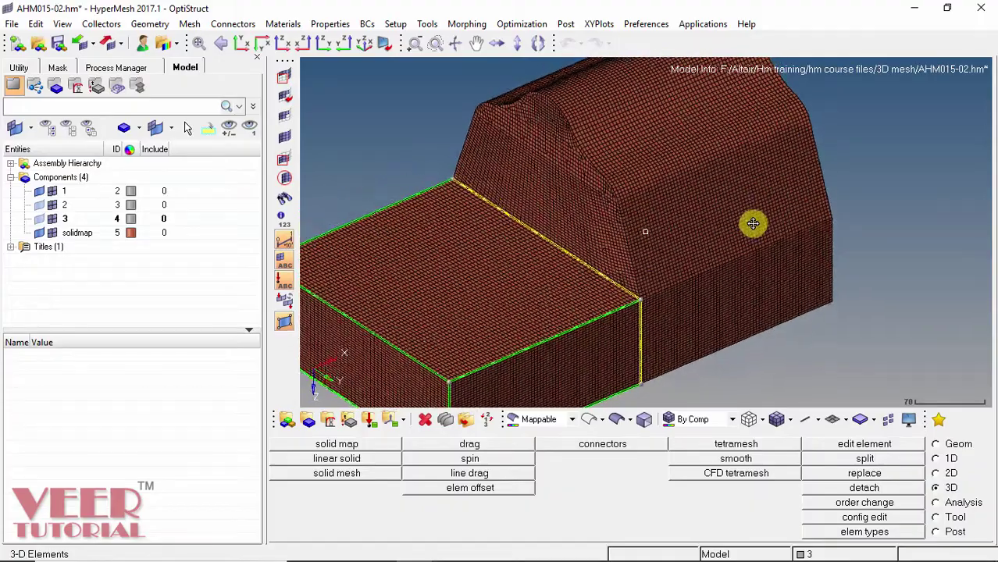
scroll(634, 272, "up", 5)
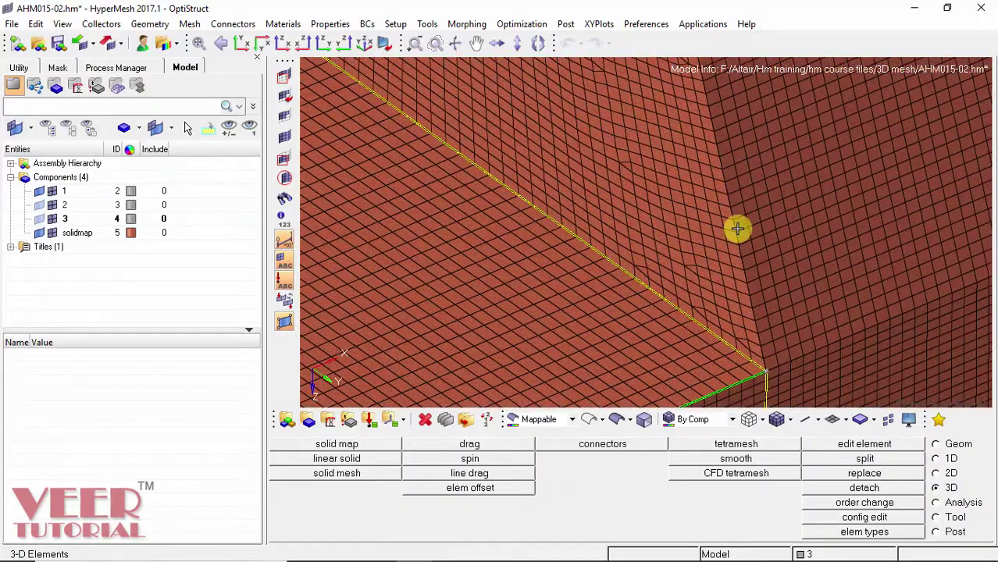
scroll(742, 231, "down", 8)
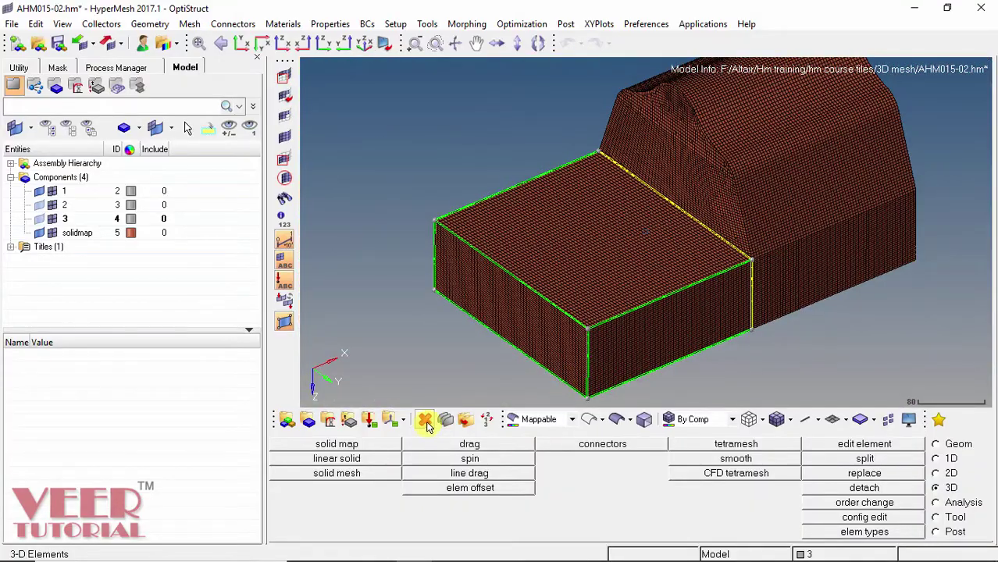
left_click(425, 421)
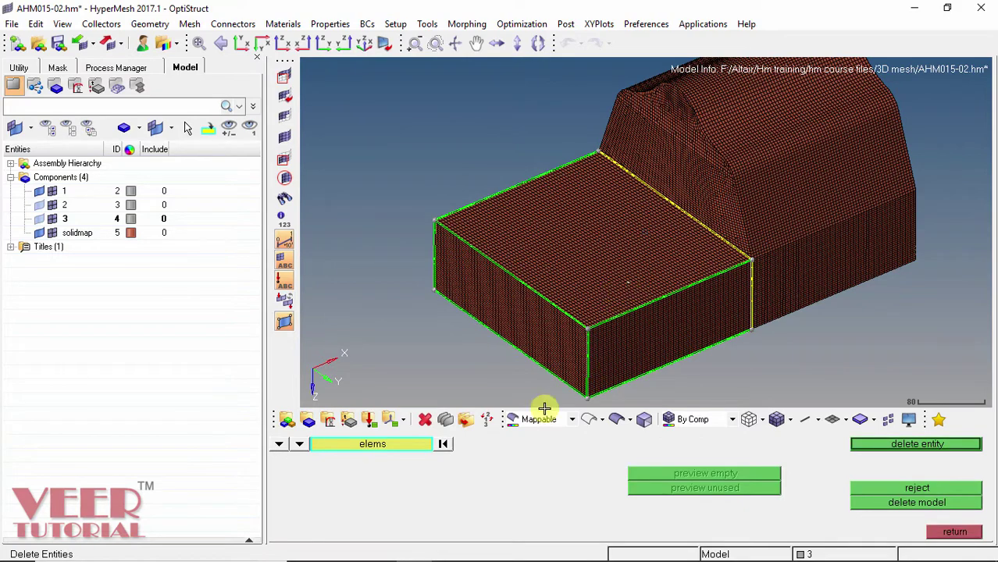
left_click(378, 448)
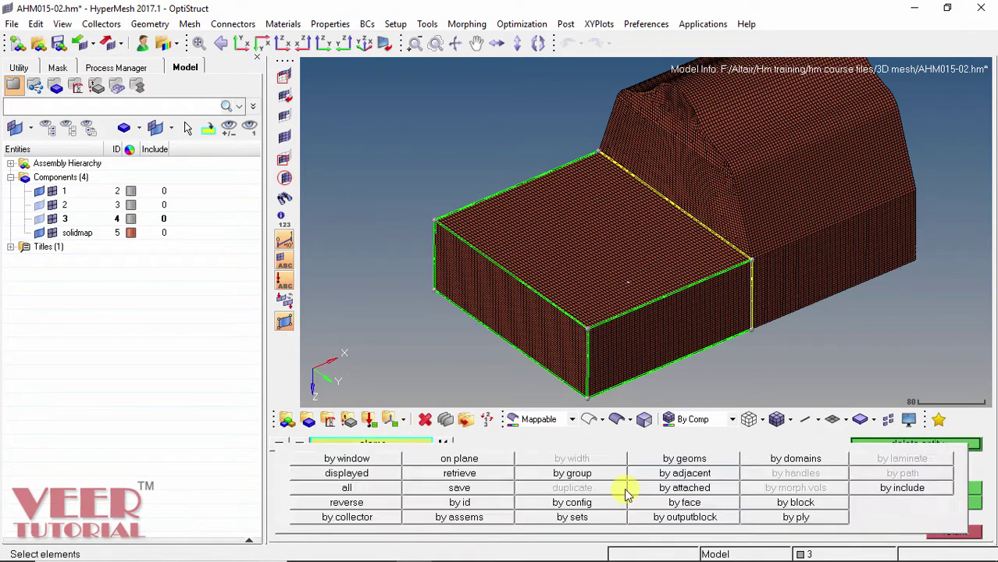
left_click(687, 488)
left_click_drag(756, 281, 738, 246, "ctrl")
left_click(954, 532)
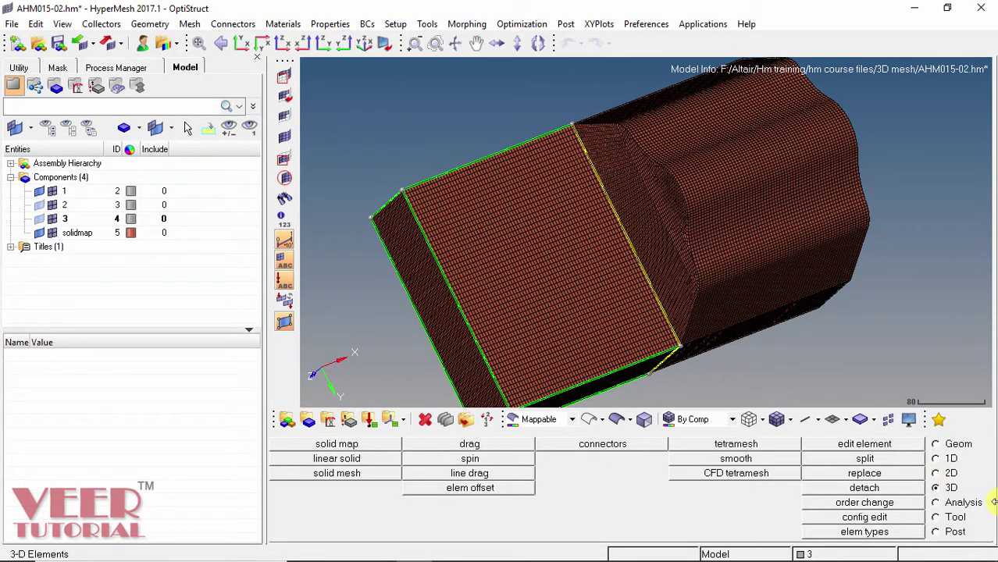
Check the 3D elements against a minimum jacobian of 0.400 and tria face angle limits of 1 and 160 degrees.
left_click(936, 517)
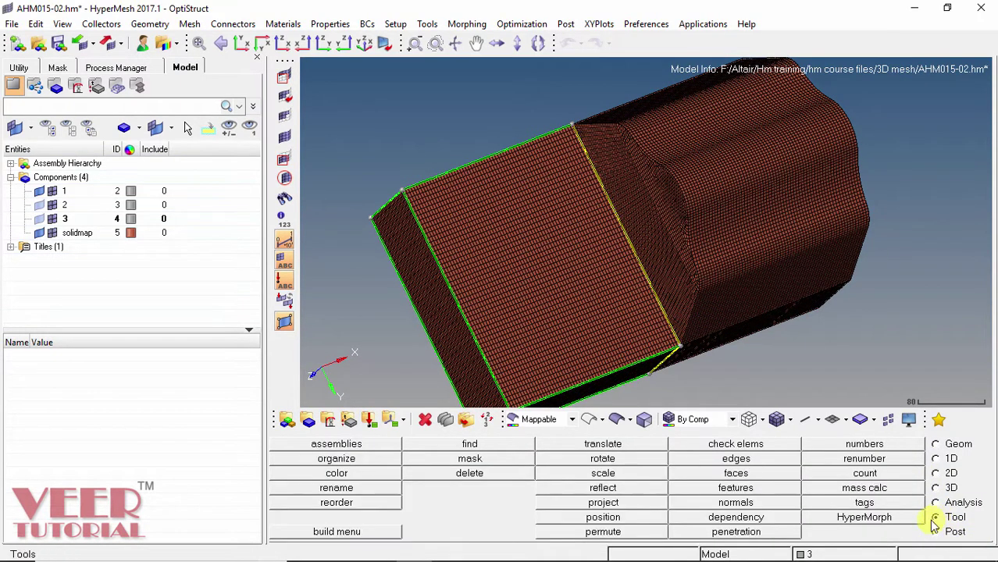
left_click(735, 445)
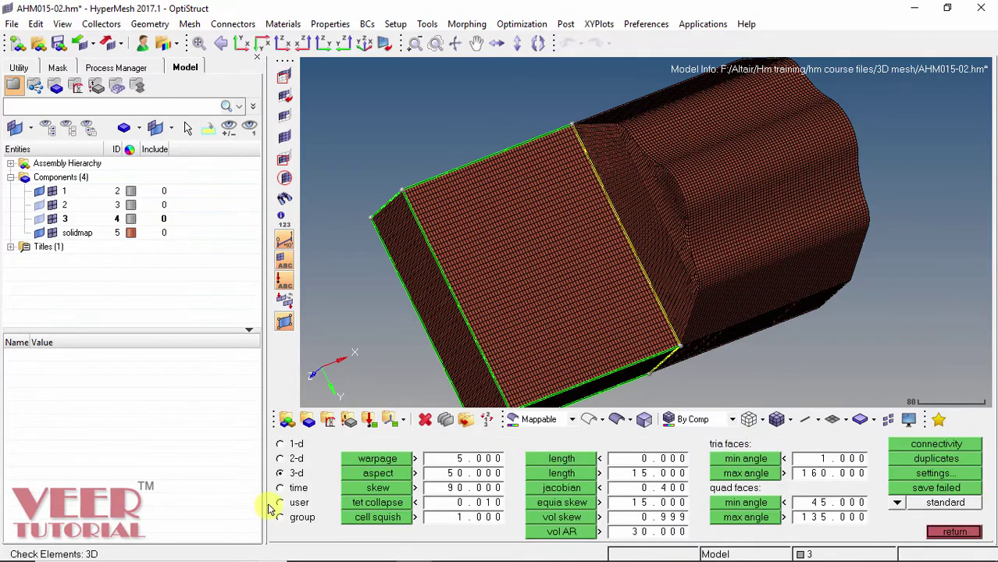
left_click(297, 474)
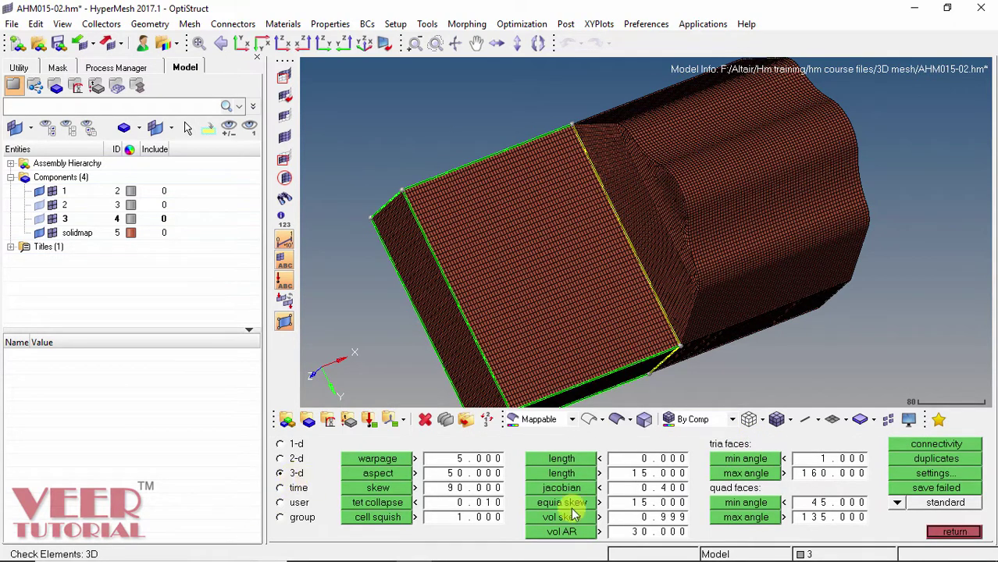
left_click(578, 487)
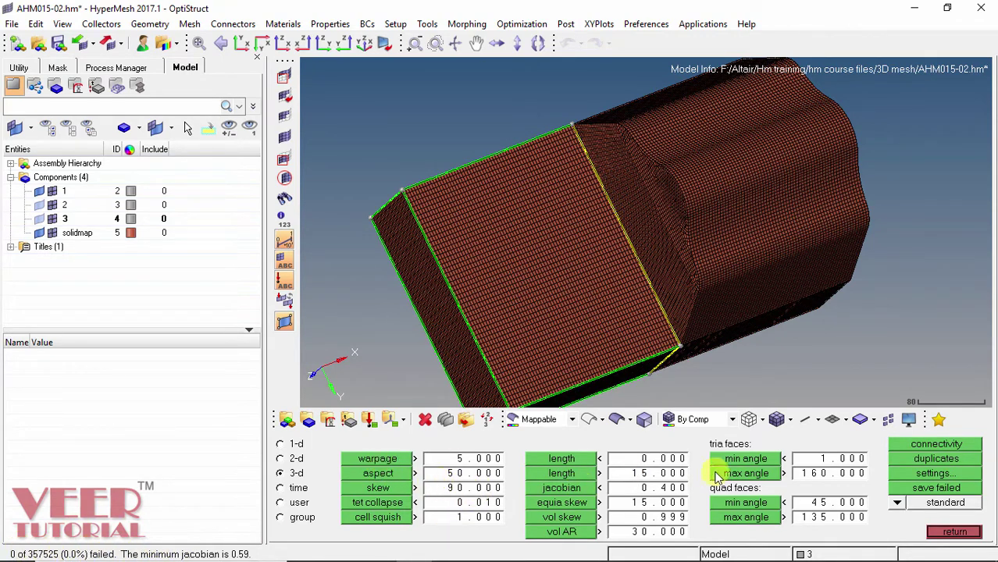
left_click(746, 459)
left_click(750, 473)
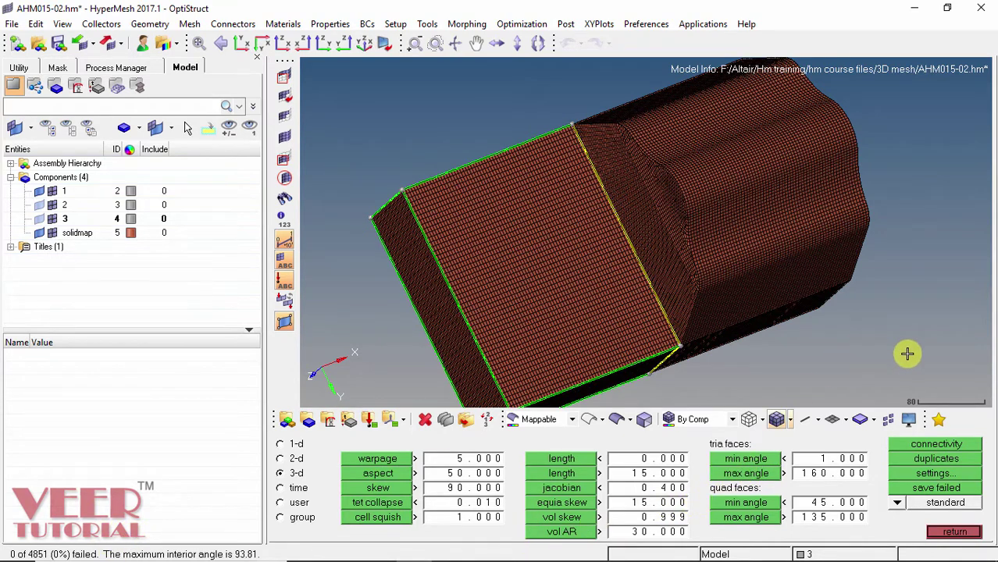
left_click(952, 531)
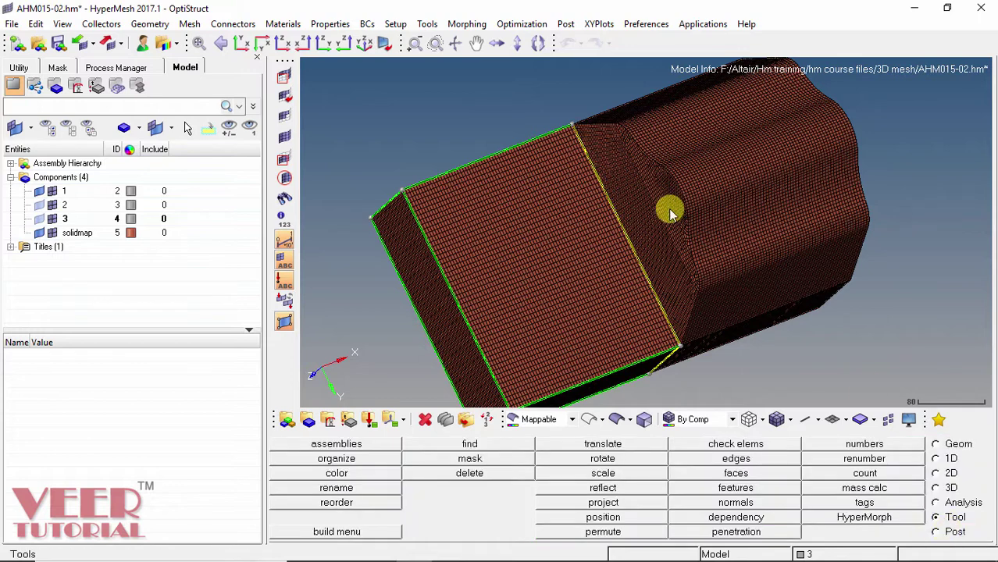